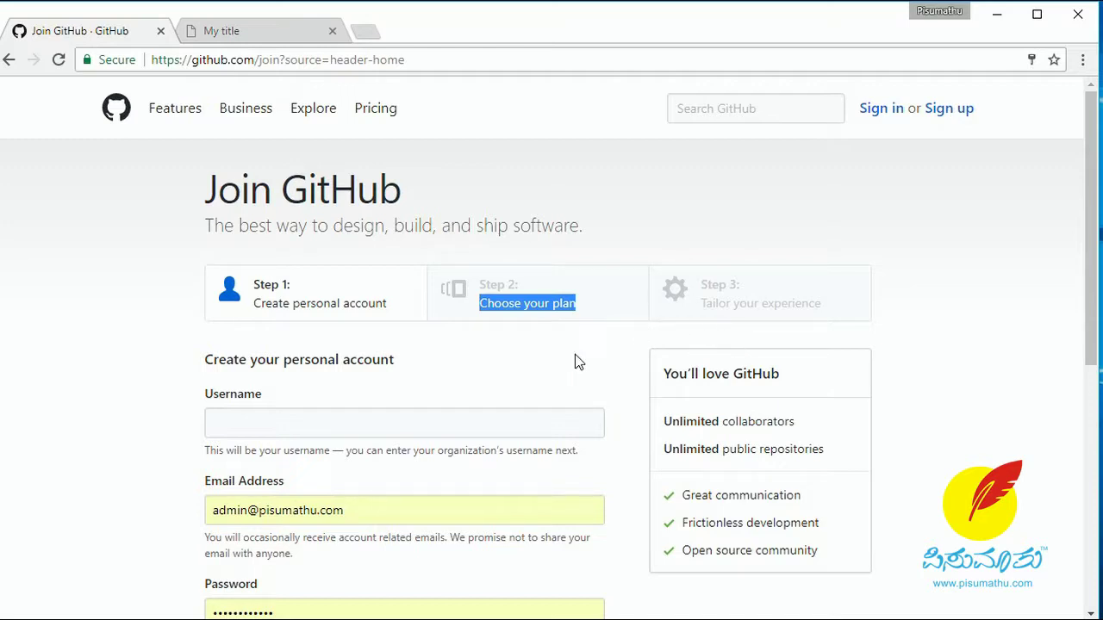
Open the sign-in page and sign in to GitHub with the prefilled account credentials
left_click_drag(702, 306, 830, 308)
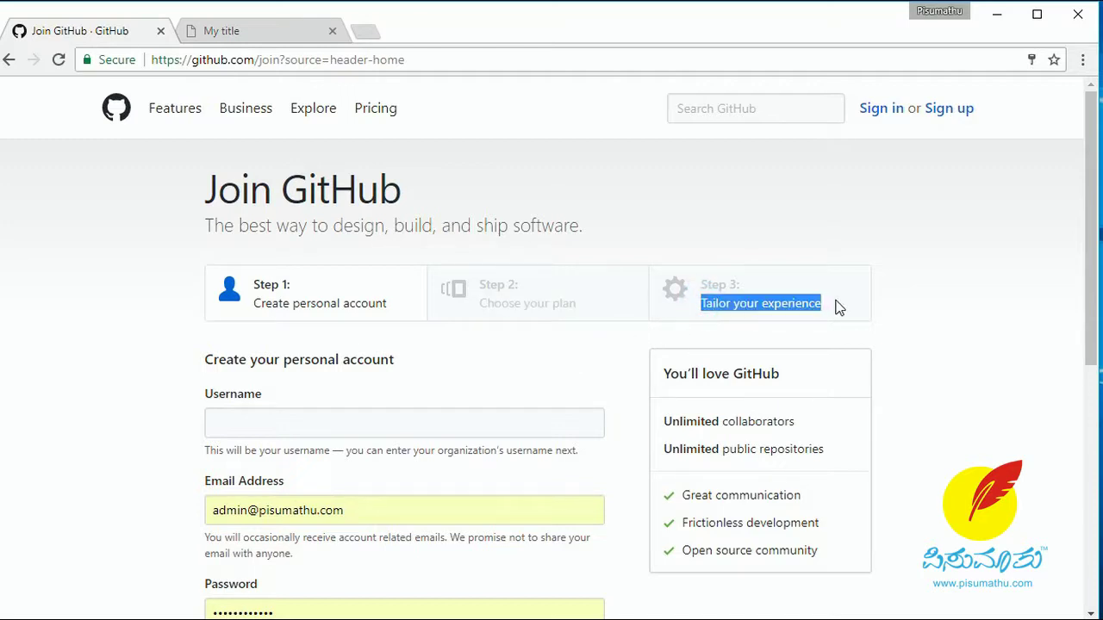
left_click(530, 361)
left_click(883, 116)
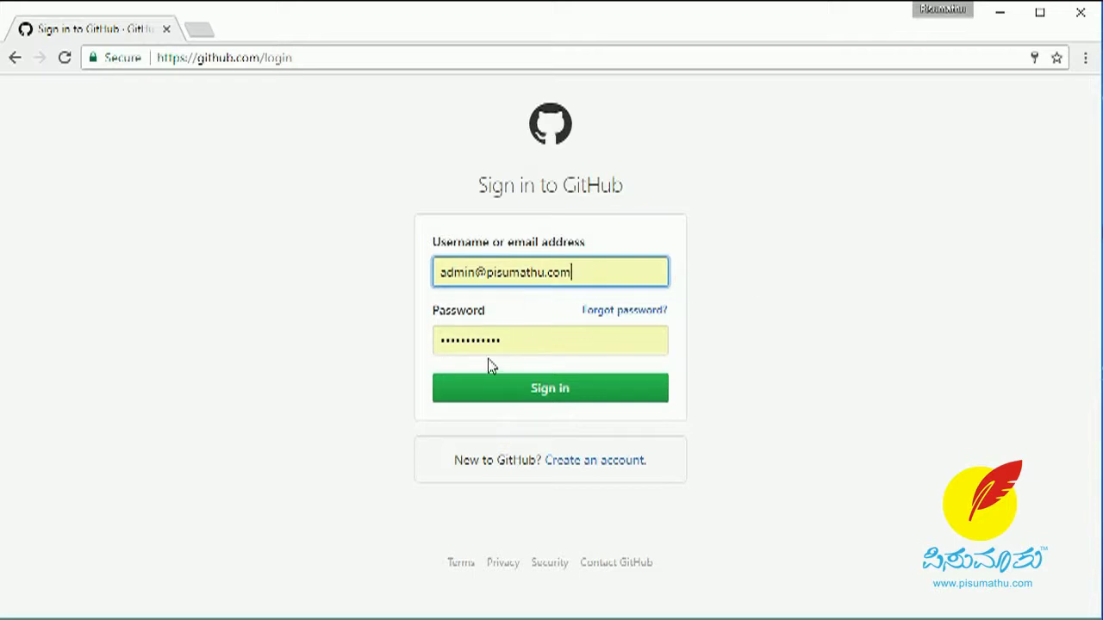
left_click(558, 394)
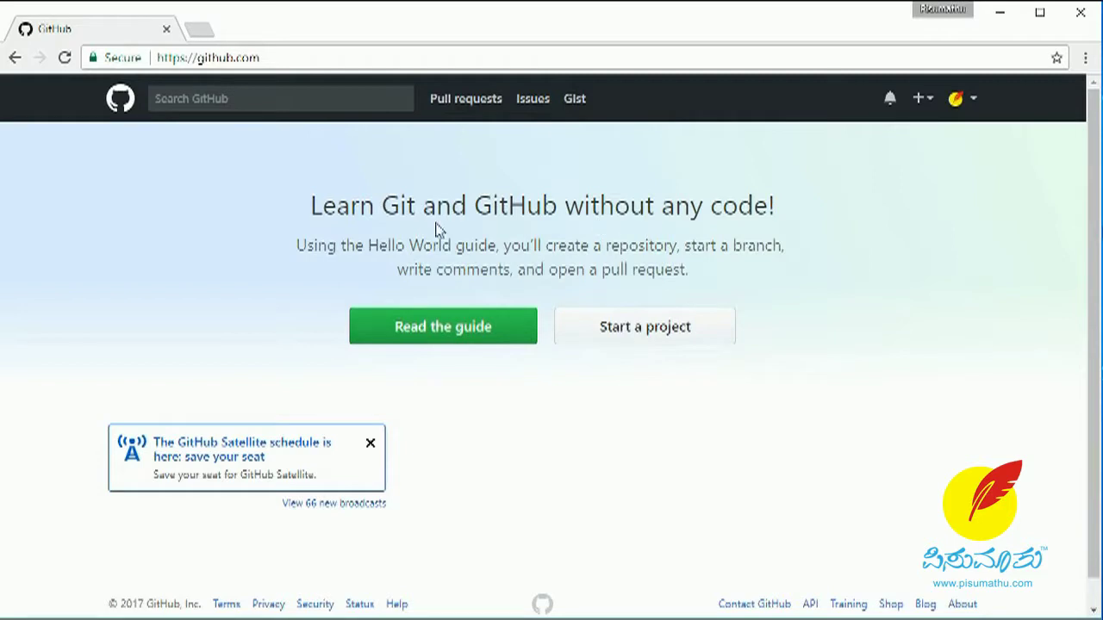
Start a project and create a public repository named html, without a README, .gitignore or license
left_click(663, 334)
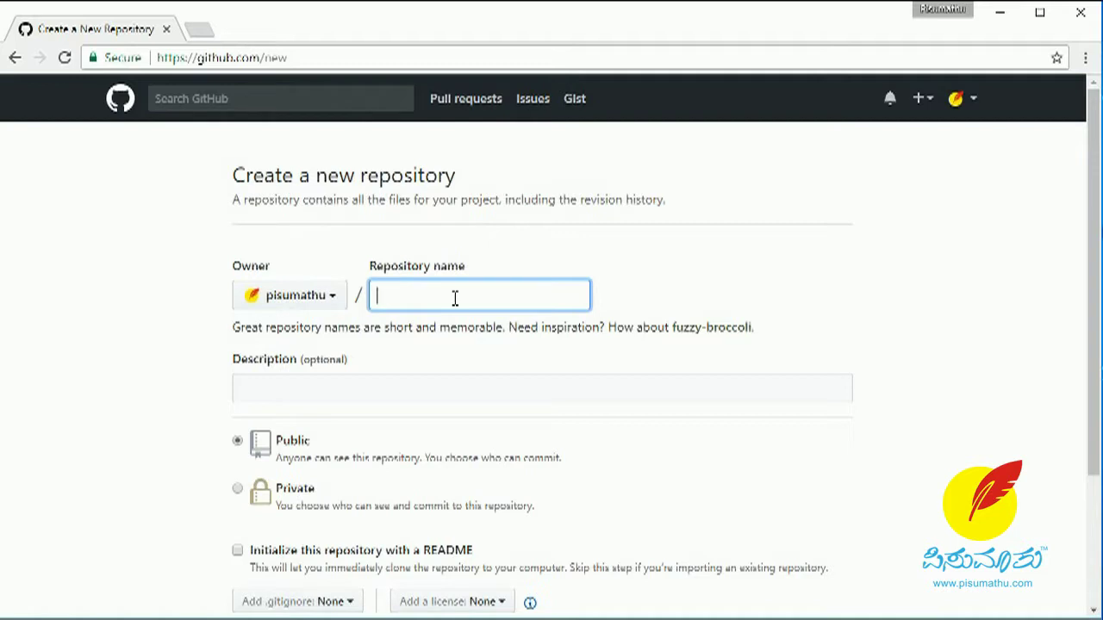
type("ht")
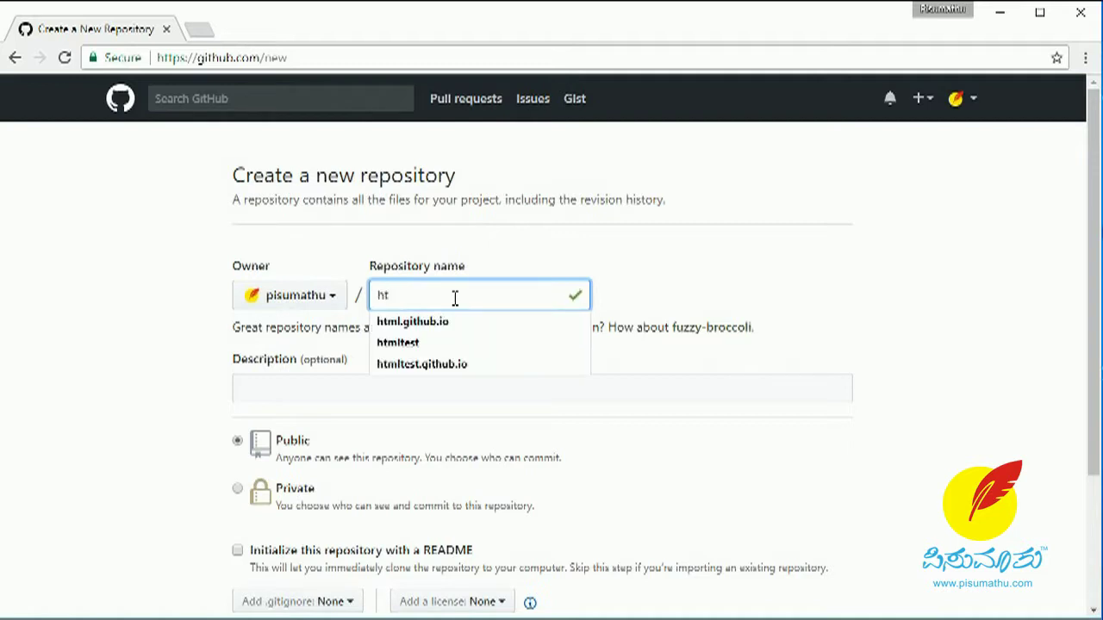
type("ml")
left_click(663, 294)
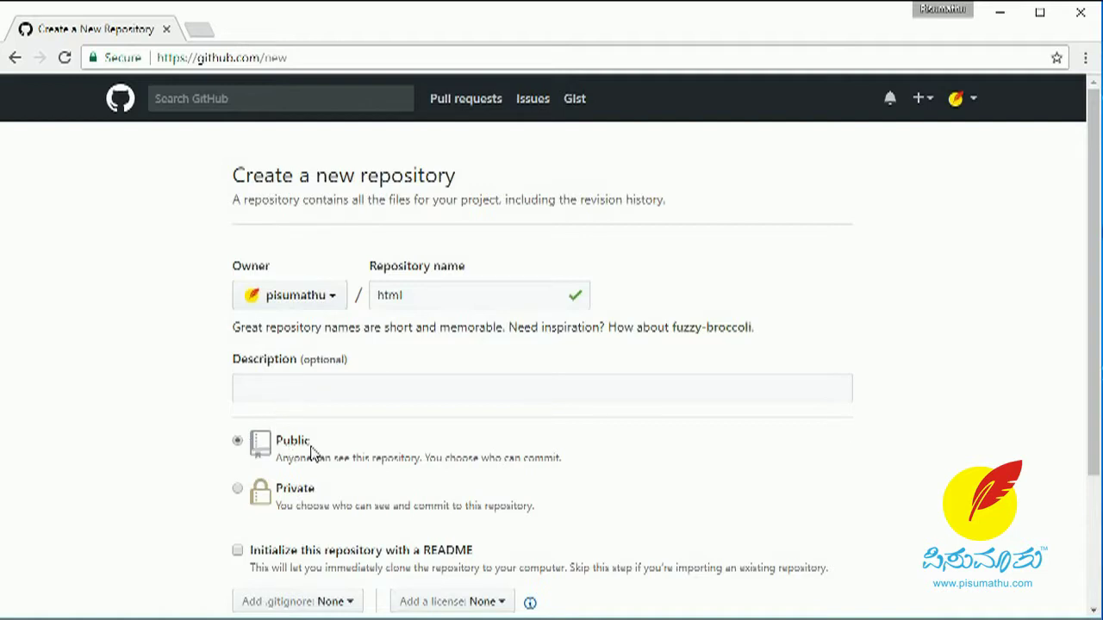
scroll(194, 485, "down", 3)
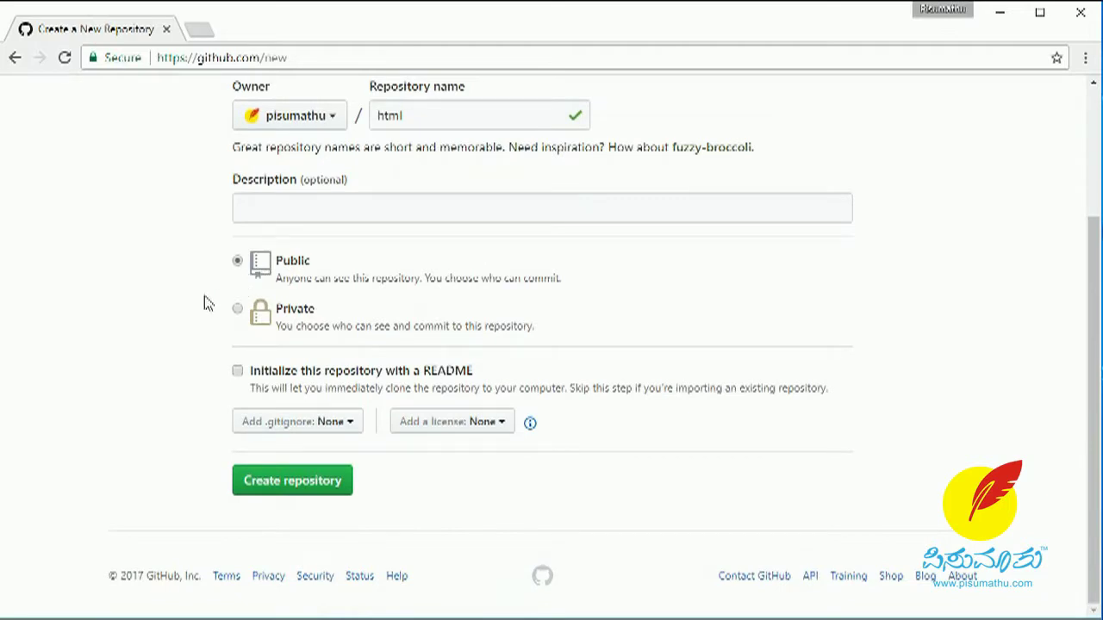
left_click(317, 487)
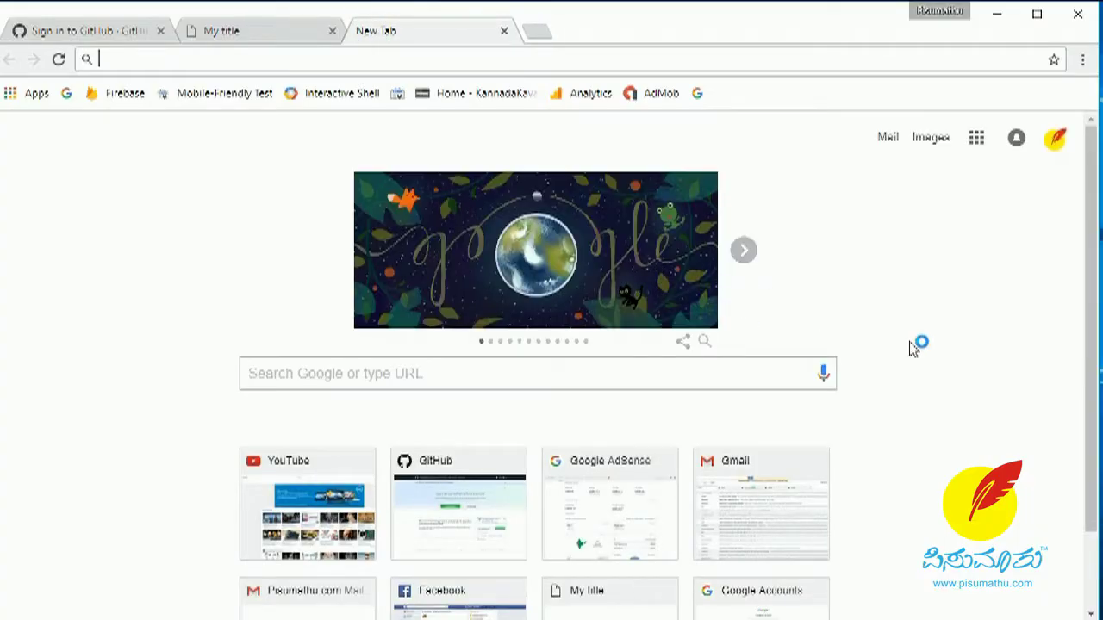
Minimize the browser and launch the GitHub client from the desktop
left_click(994, 16)
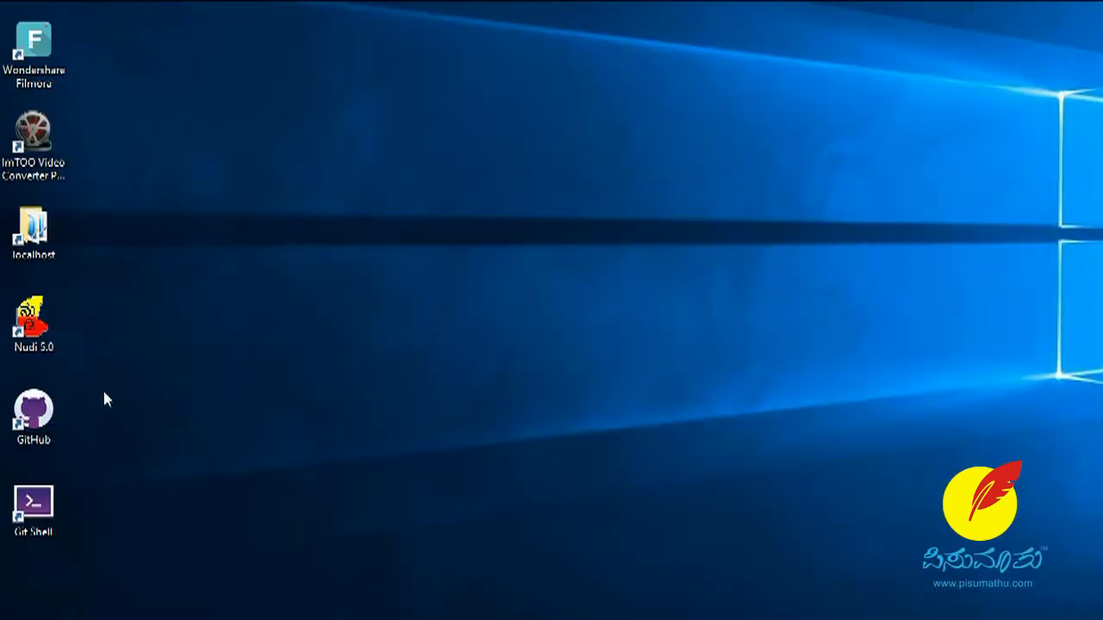
double_click(45, 421)
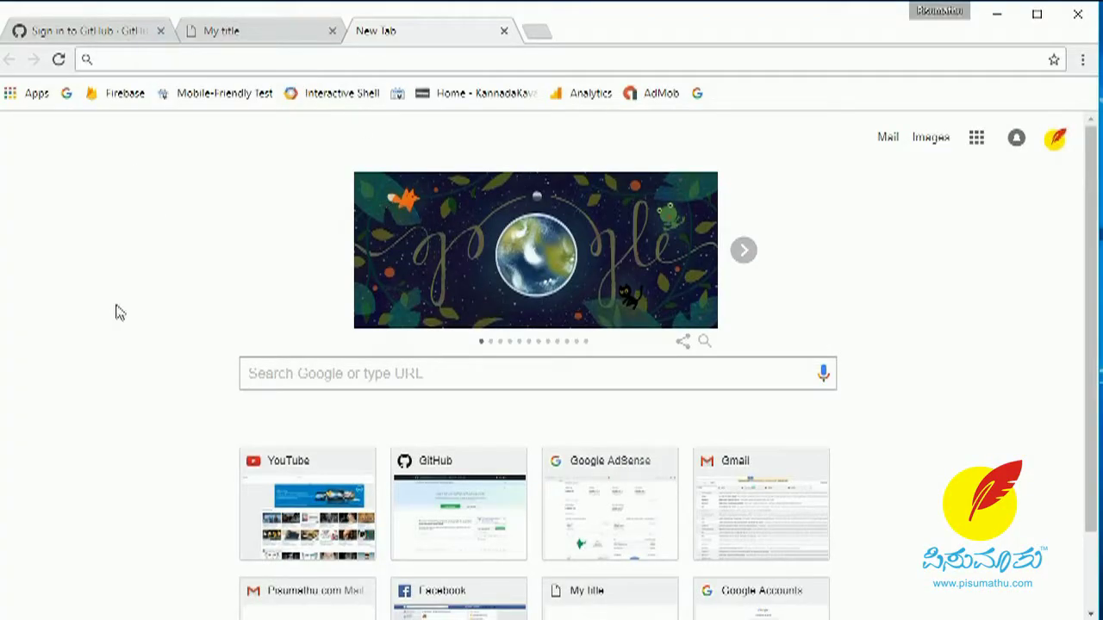
Open the GitHub Desktop download page at desktop.github.com in the browser
type("desktop.github.com")
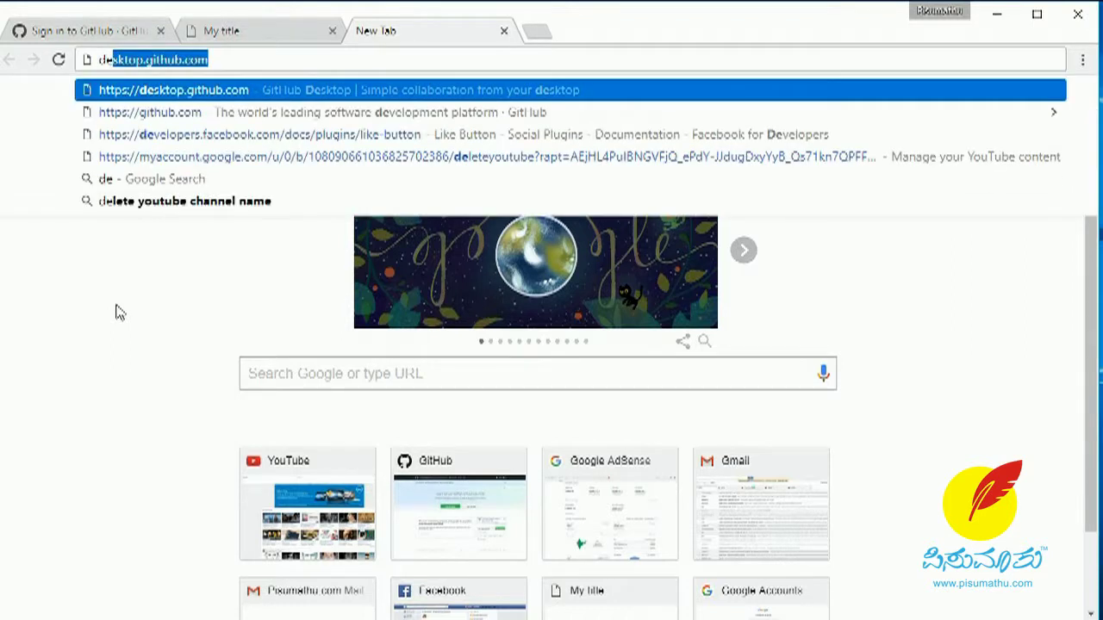
key("Right")
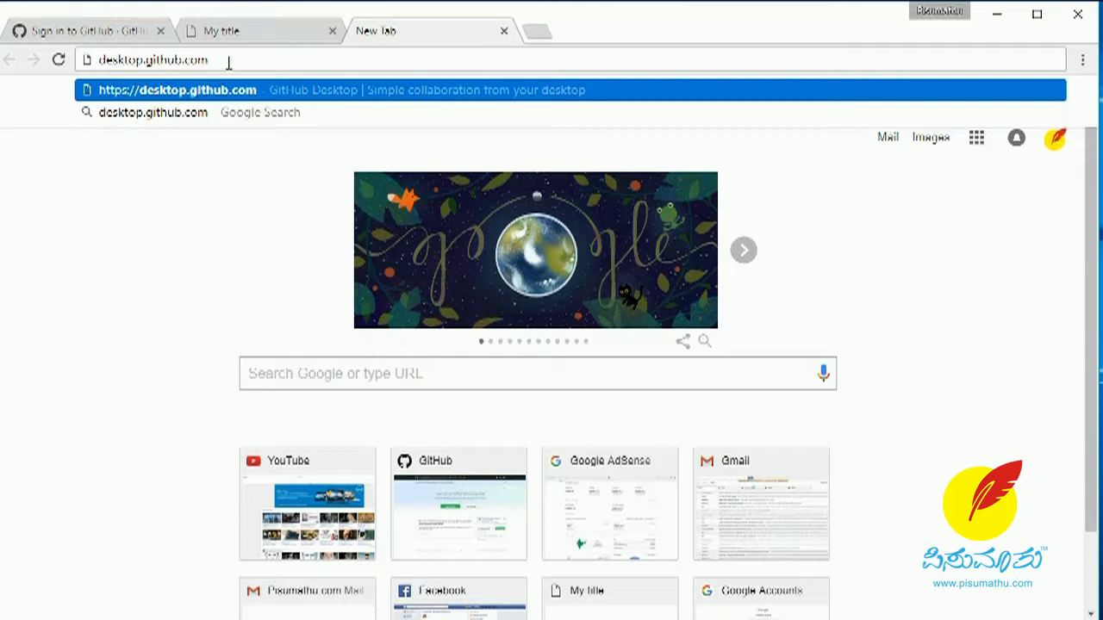
key("Return")
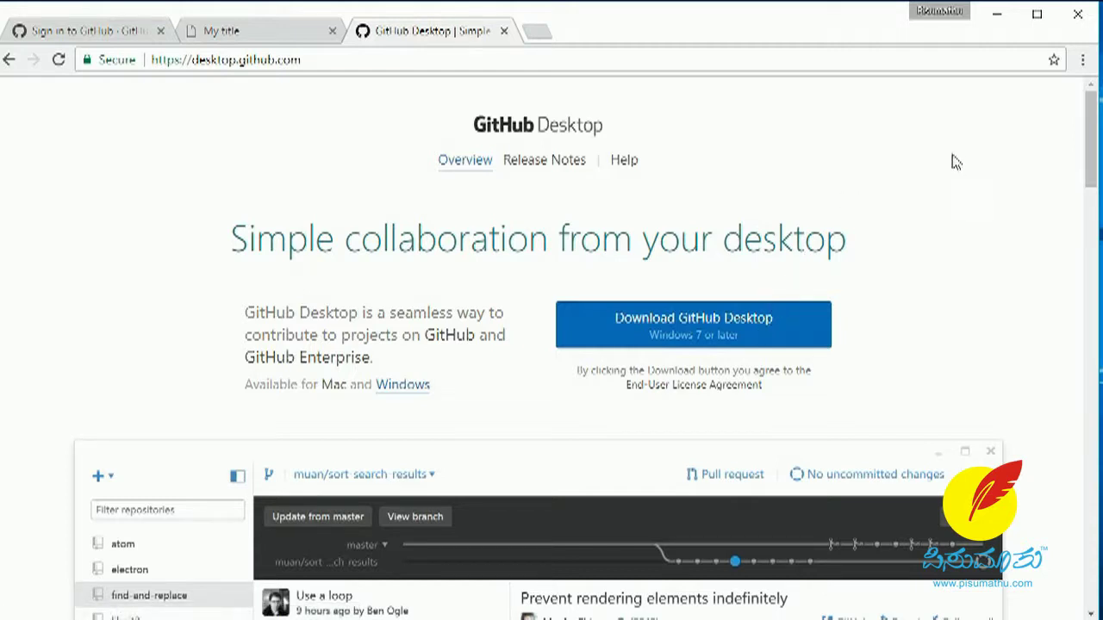
Switch to GitHub Desktop and clone the html repository into the html folder on Local Disk (G:)
left_click(997, 16)
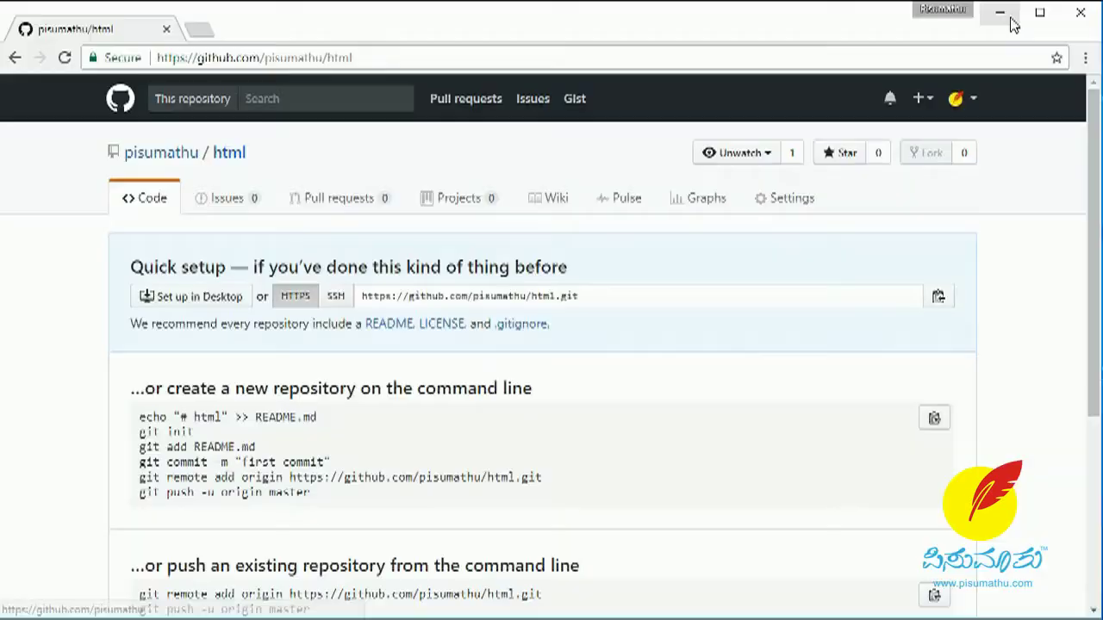
left_click(1005, 17)
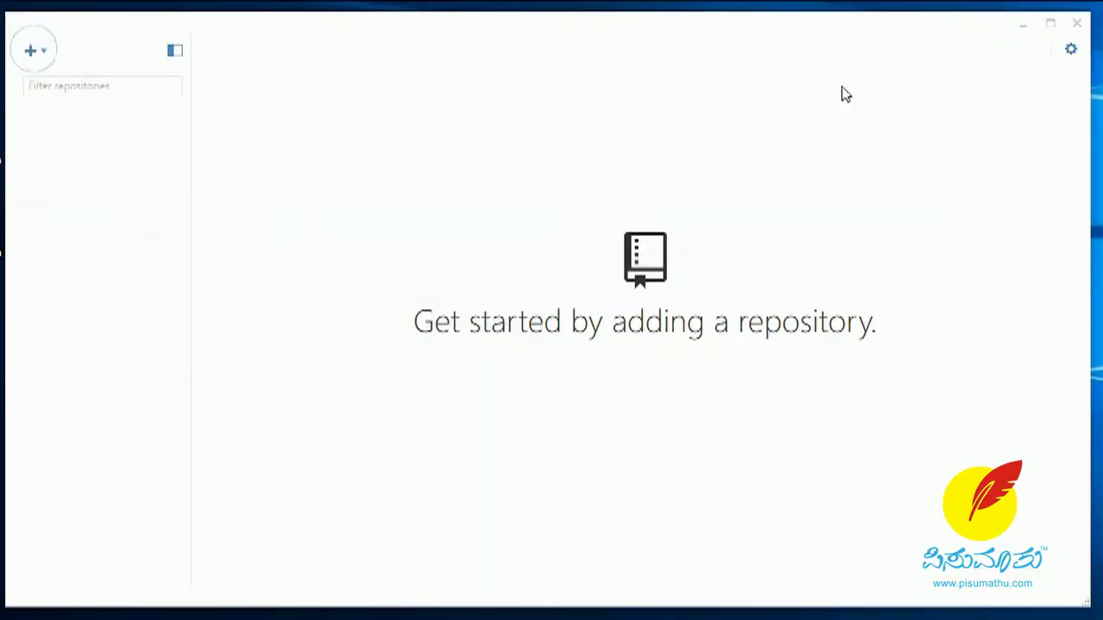
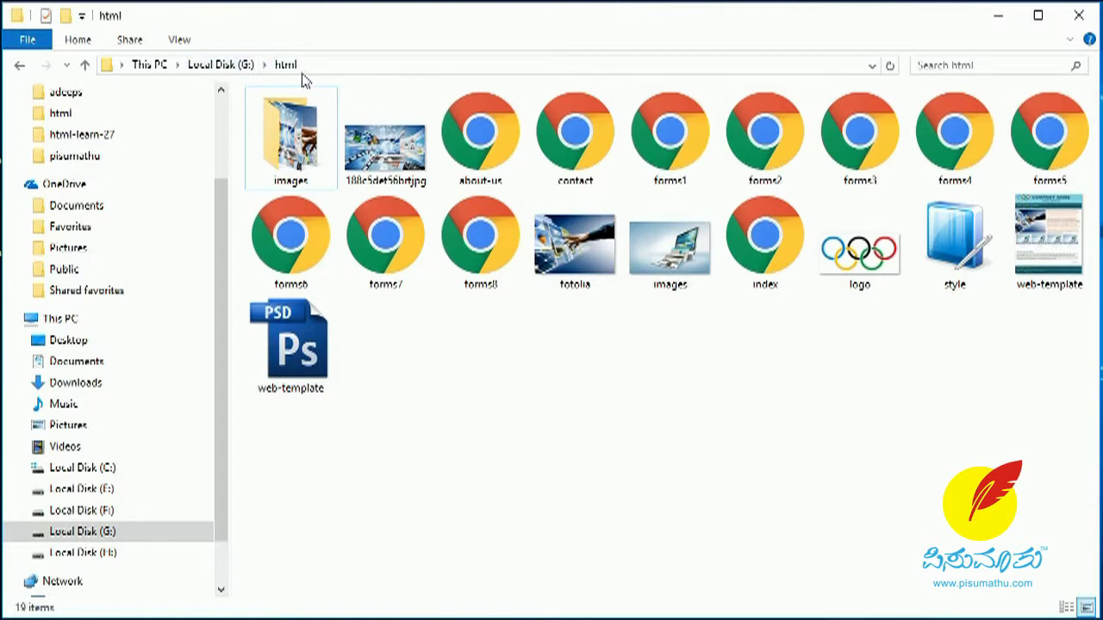
left_click(998, 19)
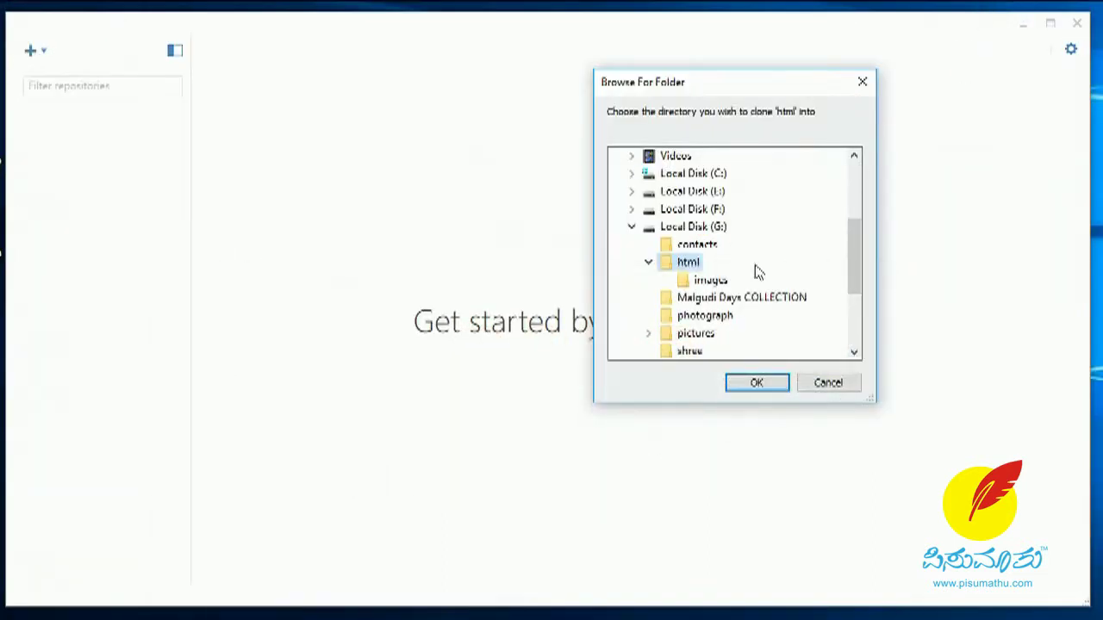
left_click(755, 384)
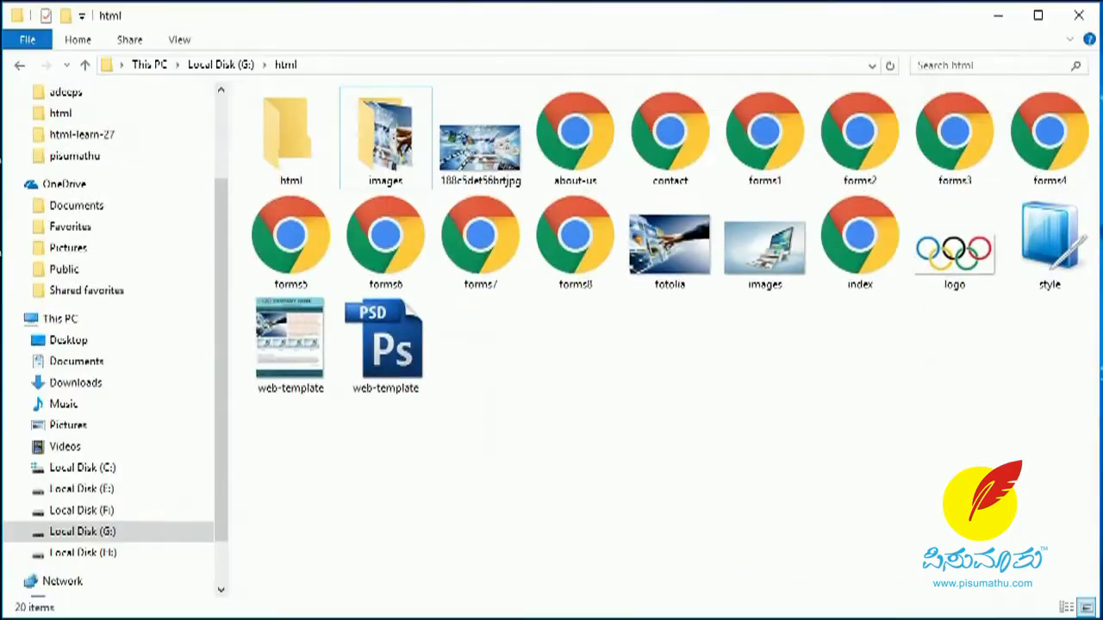
Examine the contents of the cloned html subfolder and return to the parent html folder
left_click(288, 148)
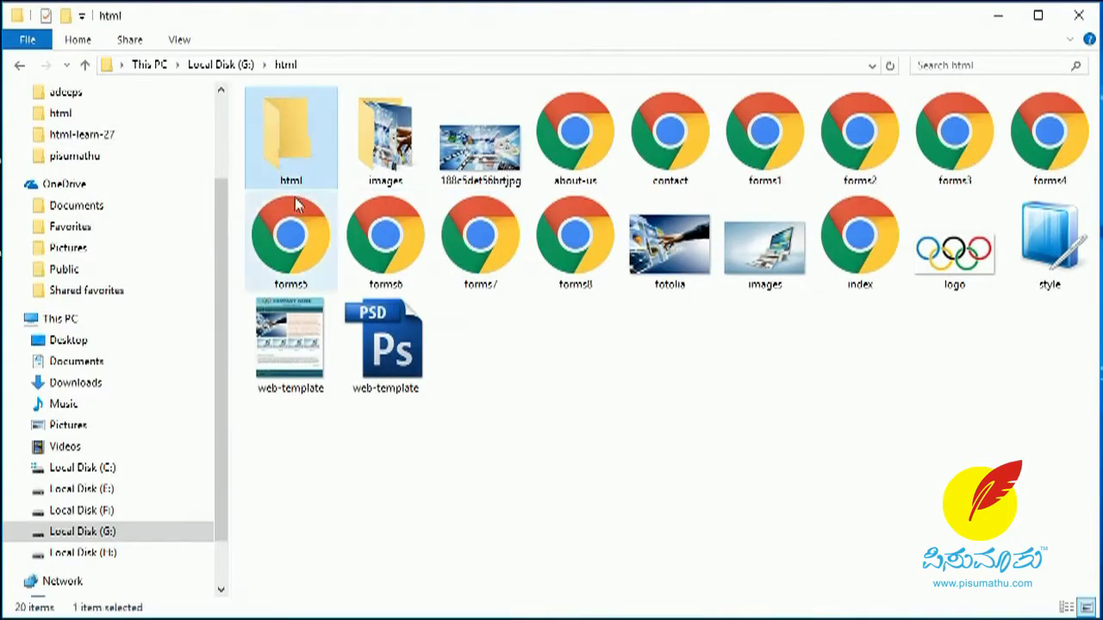
double_click(300, 145)
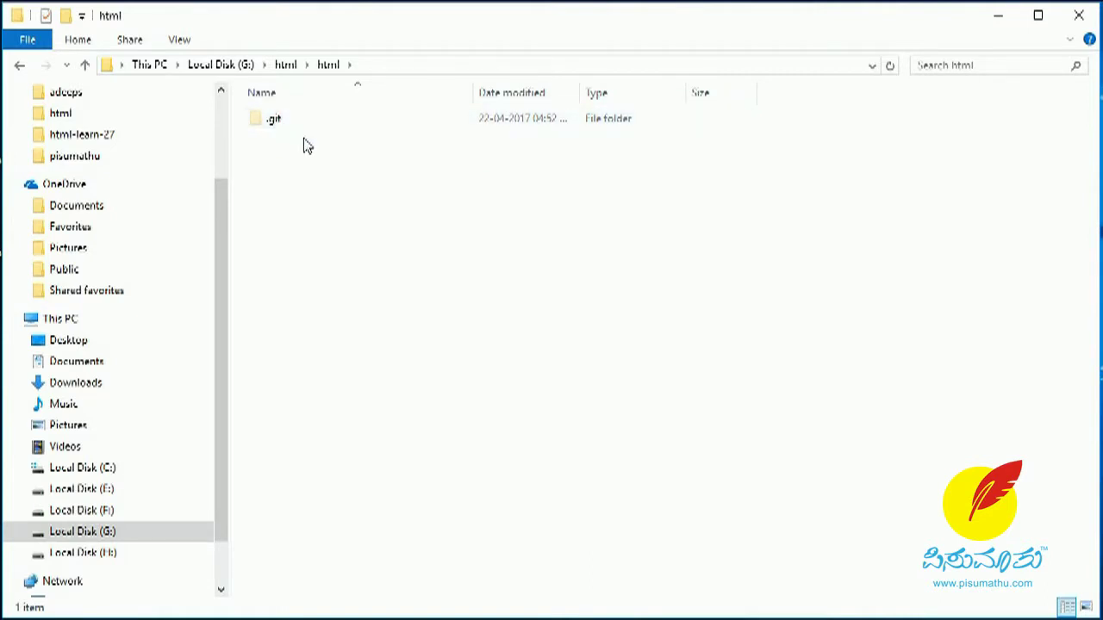
left_click(286, 65)
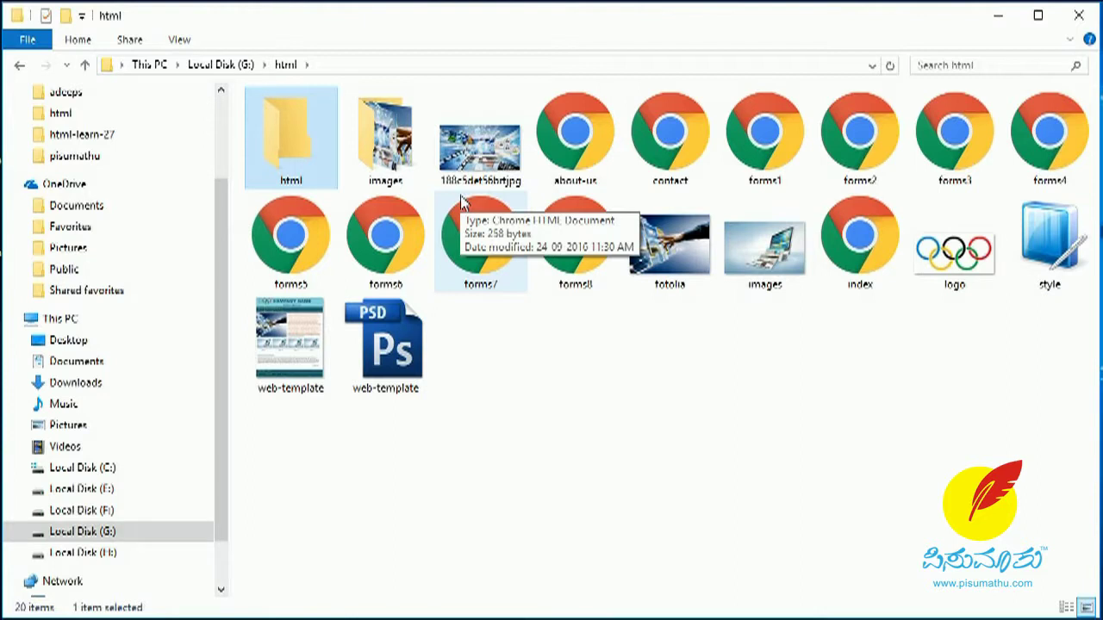
Copy the images folder together with the about-us, contact, index and style files from the parent html folder
left_click(392, 153)
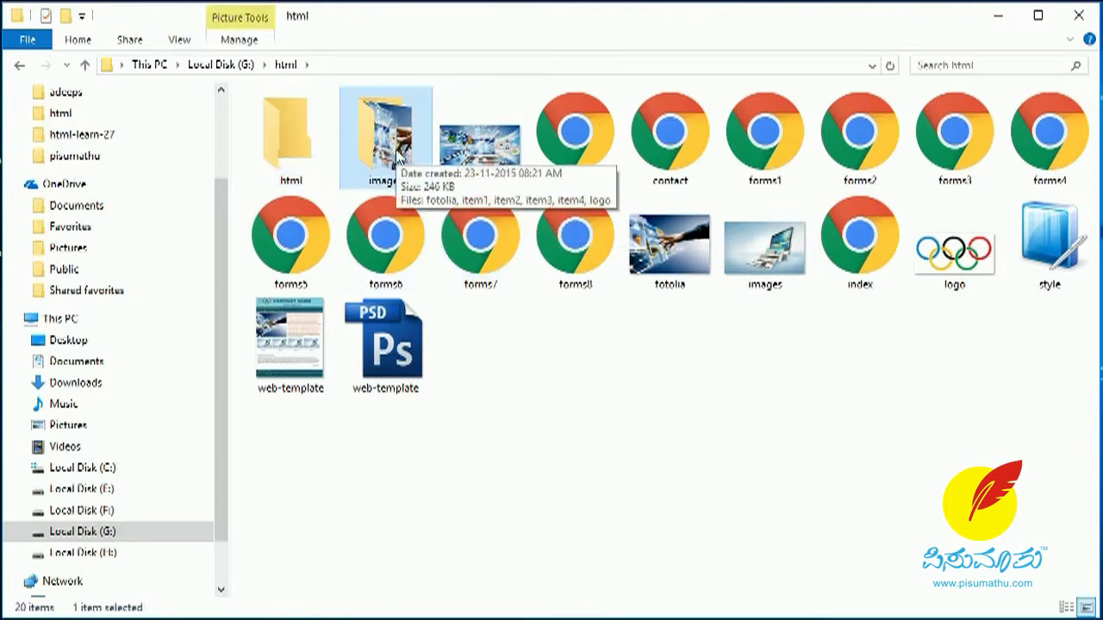
left_click(590, 148)
left_click(687, 148, "ctrl")
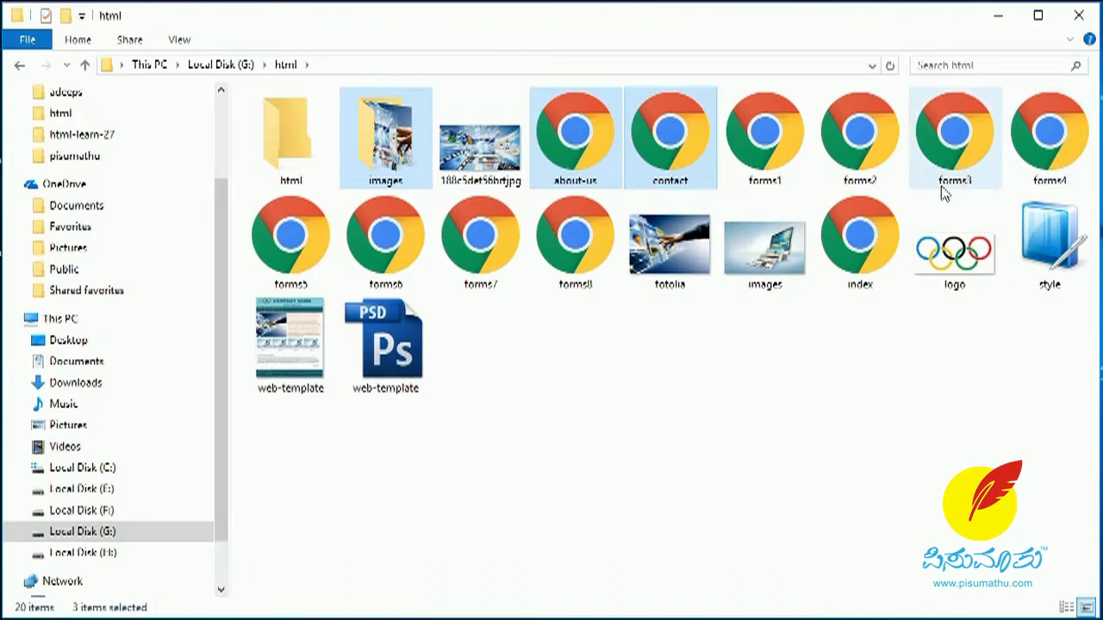
left_click(887, 263, "ctrl")
left_click(1037, 291, "ctrl")
right_click(872, 243)
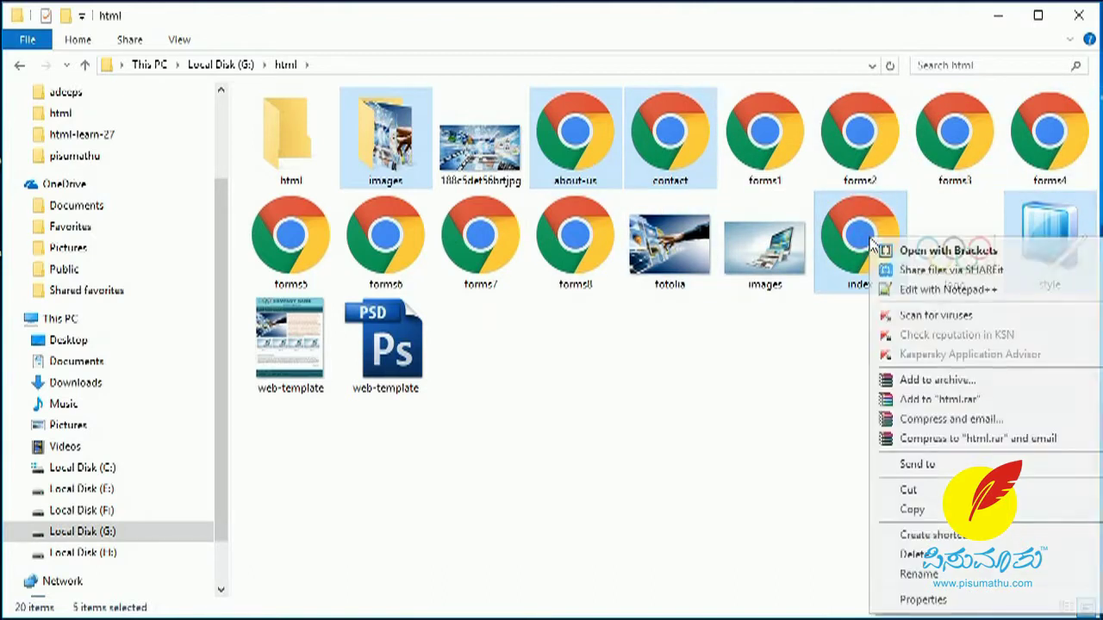
left_click(911, 508)
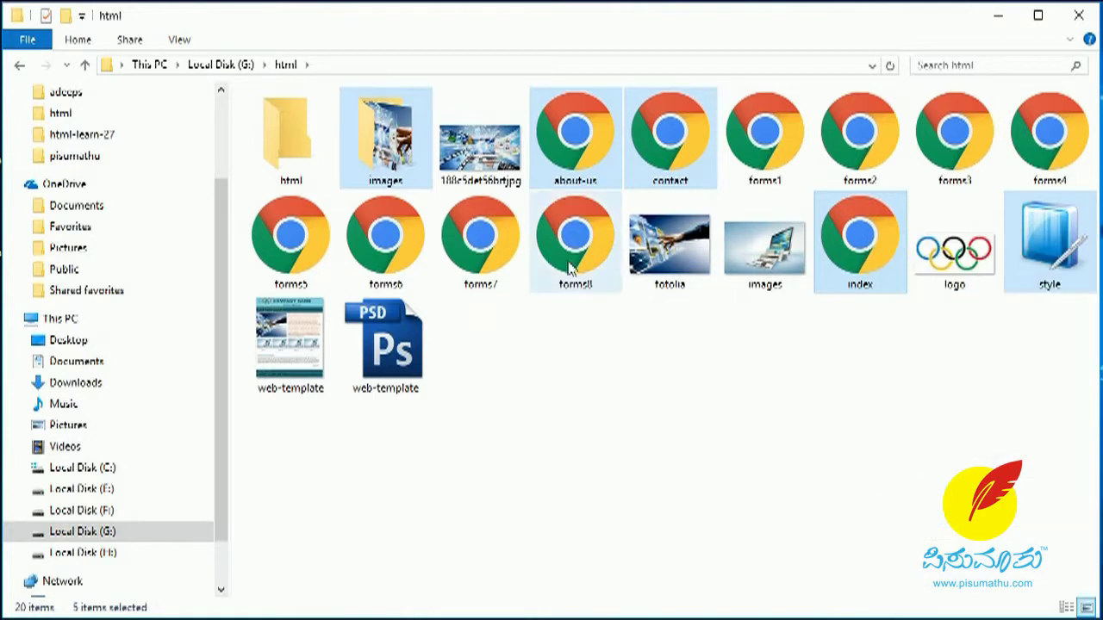
Paste the copied website items into the cloned html subfolder, next to the .git folder
left_click(296, 126)
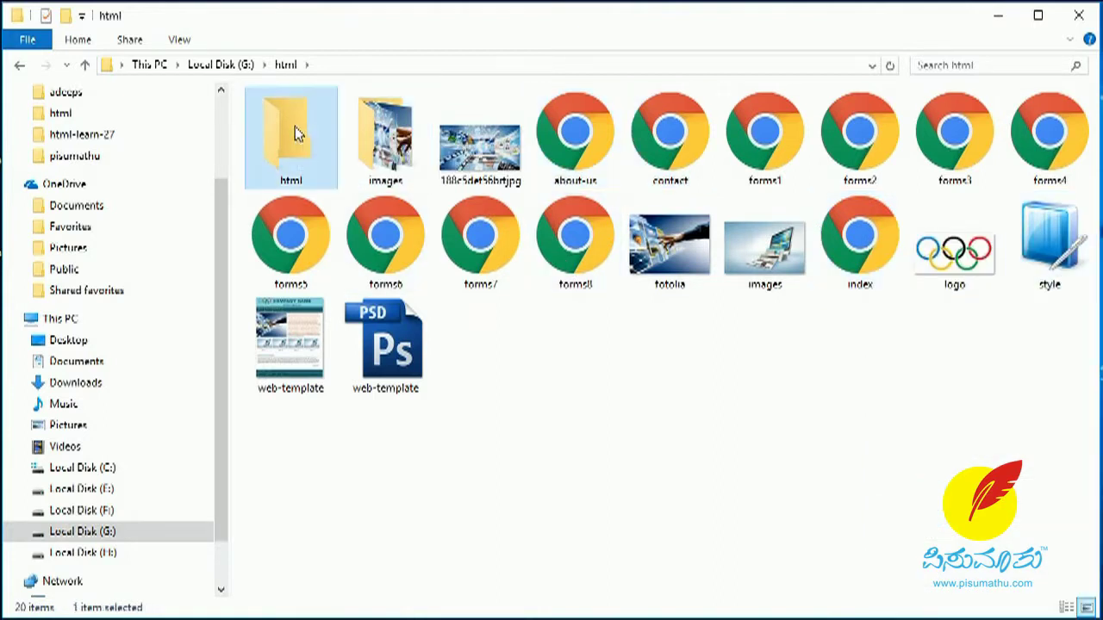
double_click(294, 129)
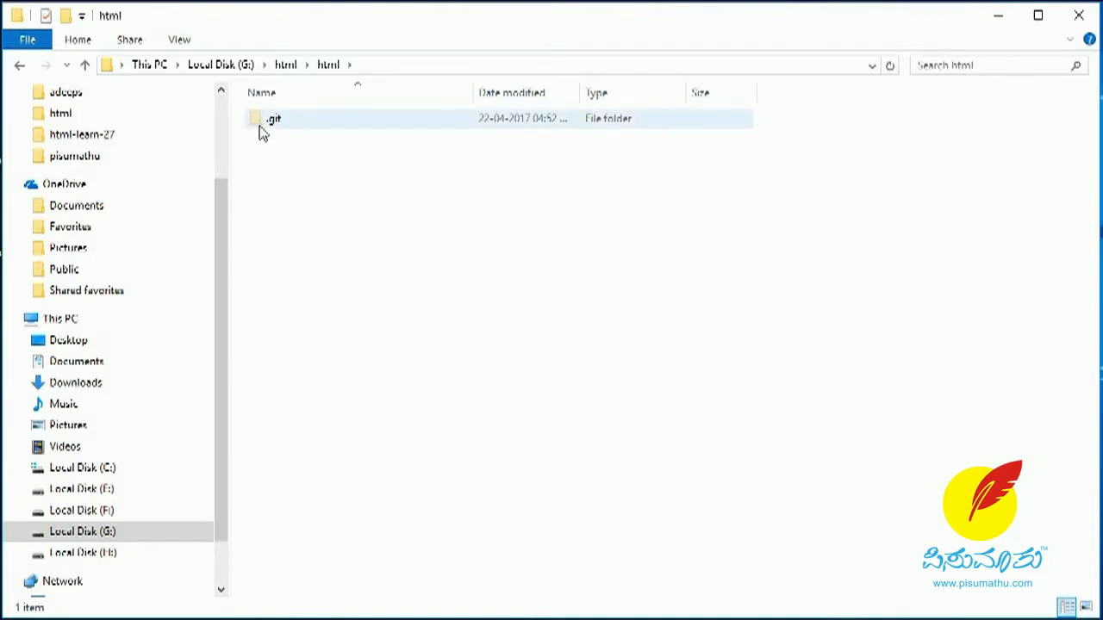
right_click(284, 176)
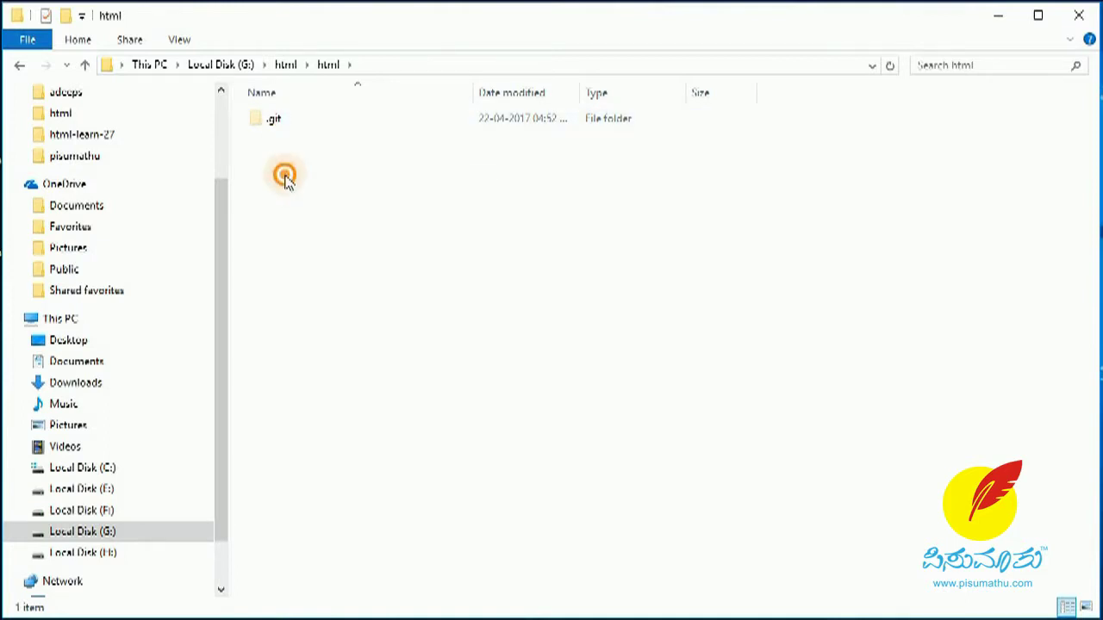
left_click(366, 301)
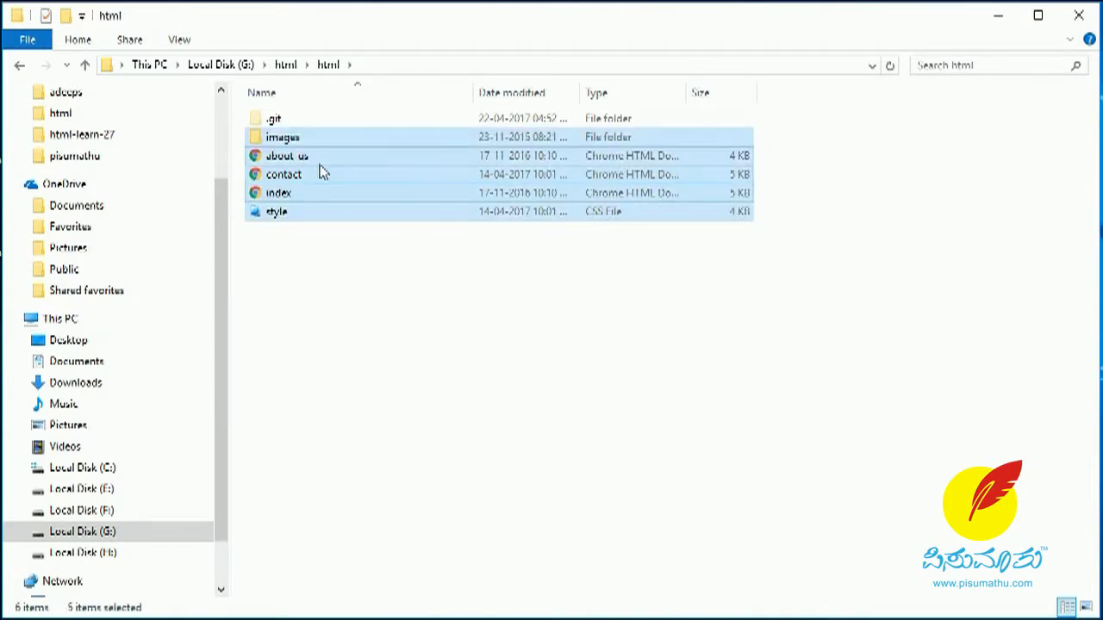
Switch to GitHub Desktop and commit all the changed files to master with the summary "1st update"
left_click(999, 16)
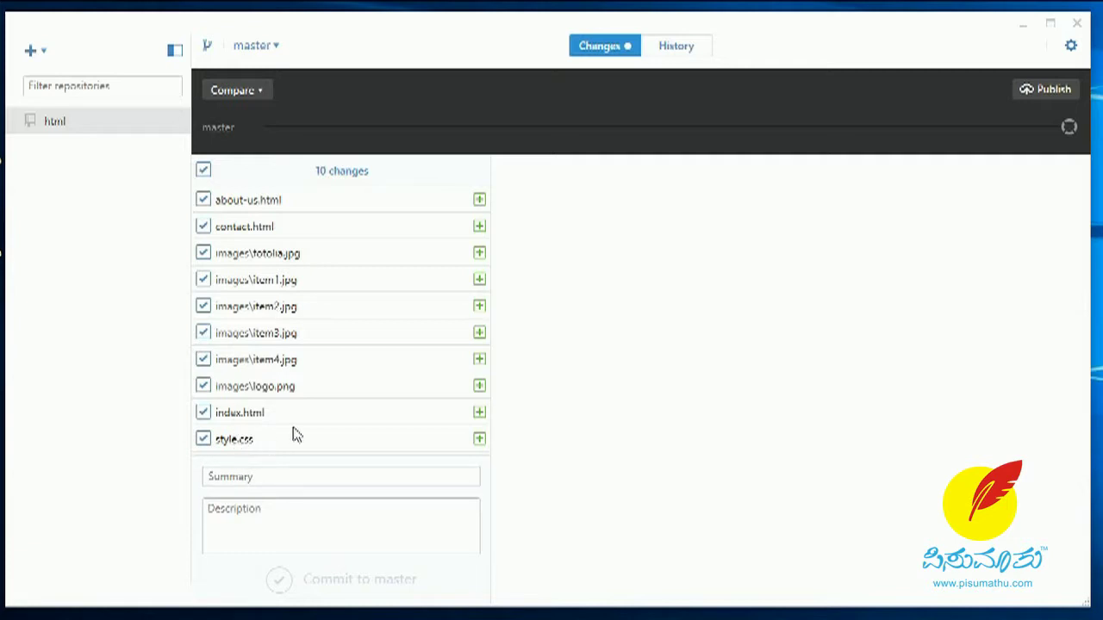
left_click(258, 476)
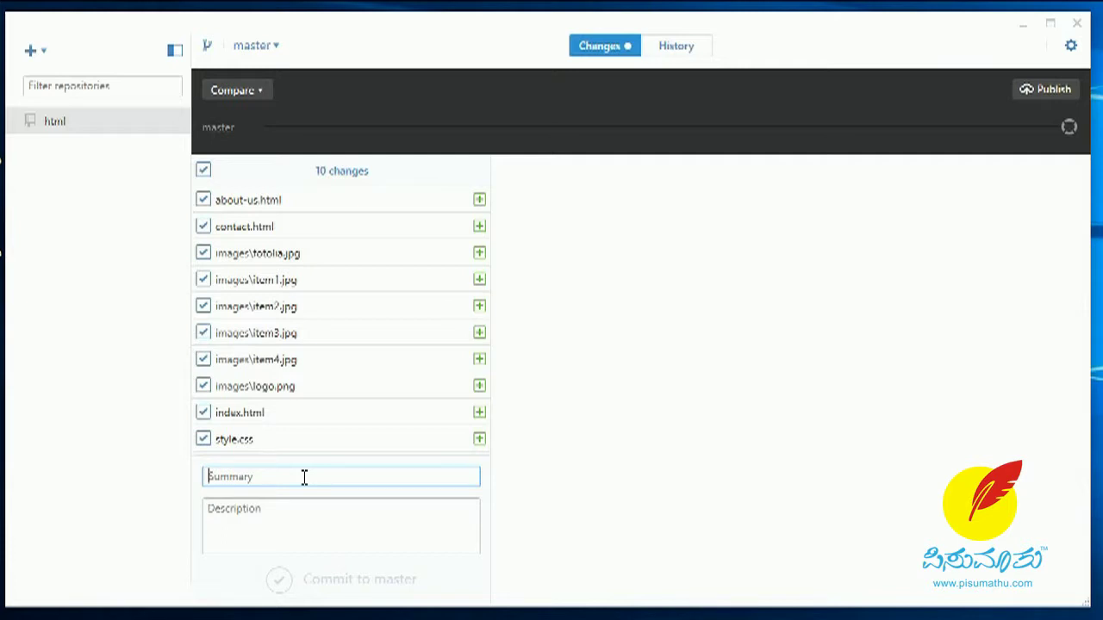
type("f")
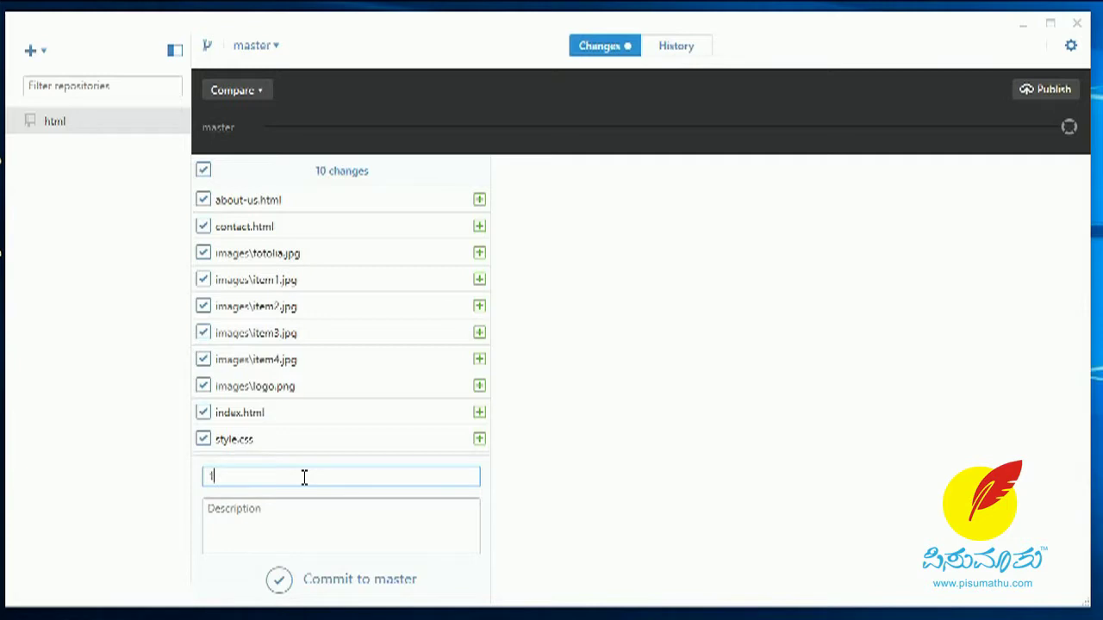
type("st update")
left_click(287, 530)
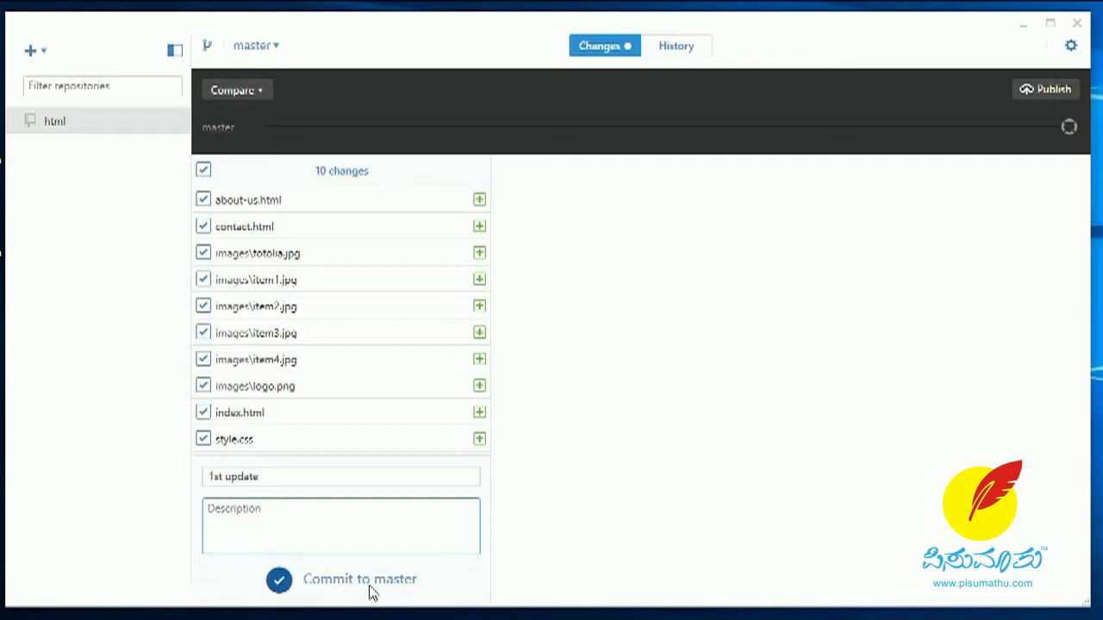
left_click(281, 583)
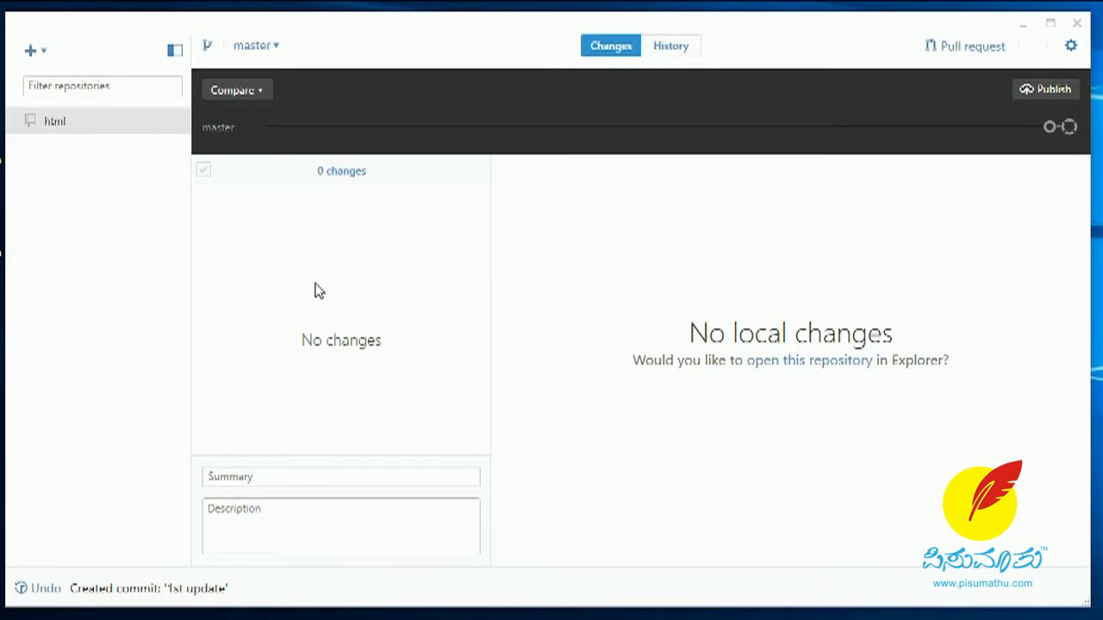
Create a new branch named gh-pages from the master branch of the html repository
left_click(208, 48)
type("gh-pages")
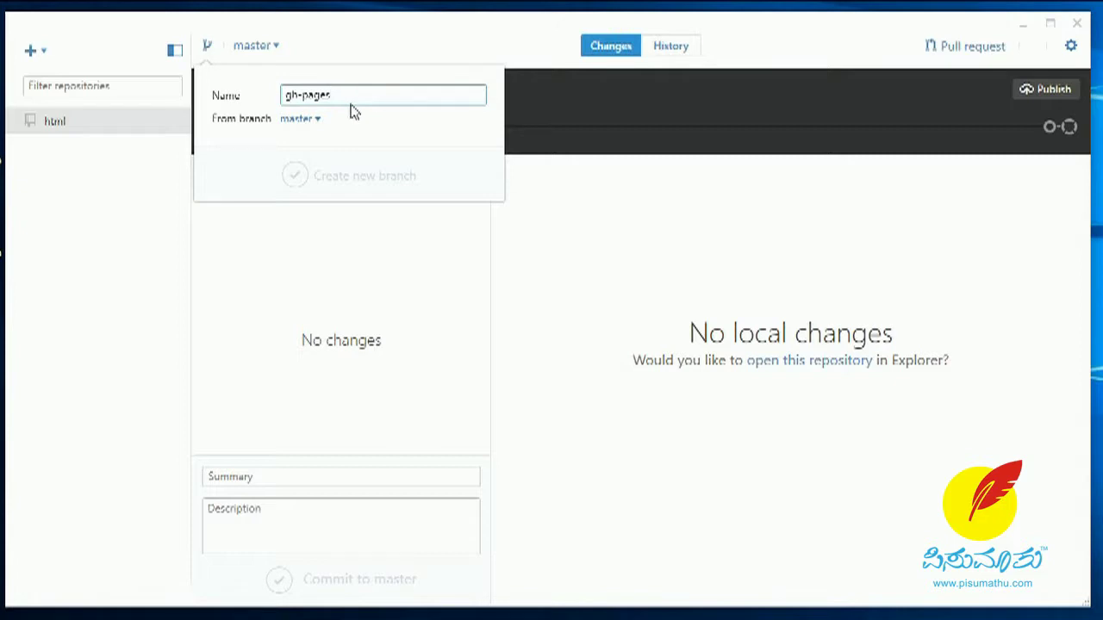
key("BackSpace")
key("BackSpace")
key("BackSpace")
key("BackSpace")
key("BackSpace")
key("BackSpace")
key("BackSpace")
key("BackSpace")
type("gh")
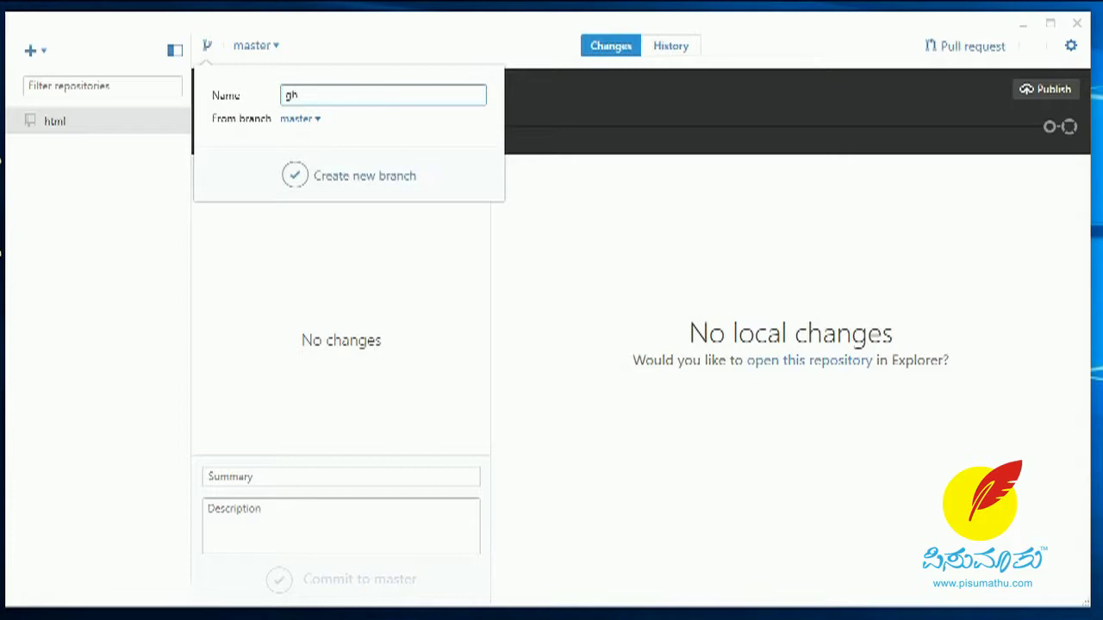
type("-pages")
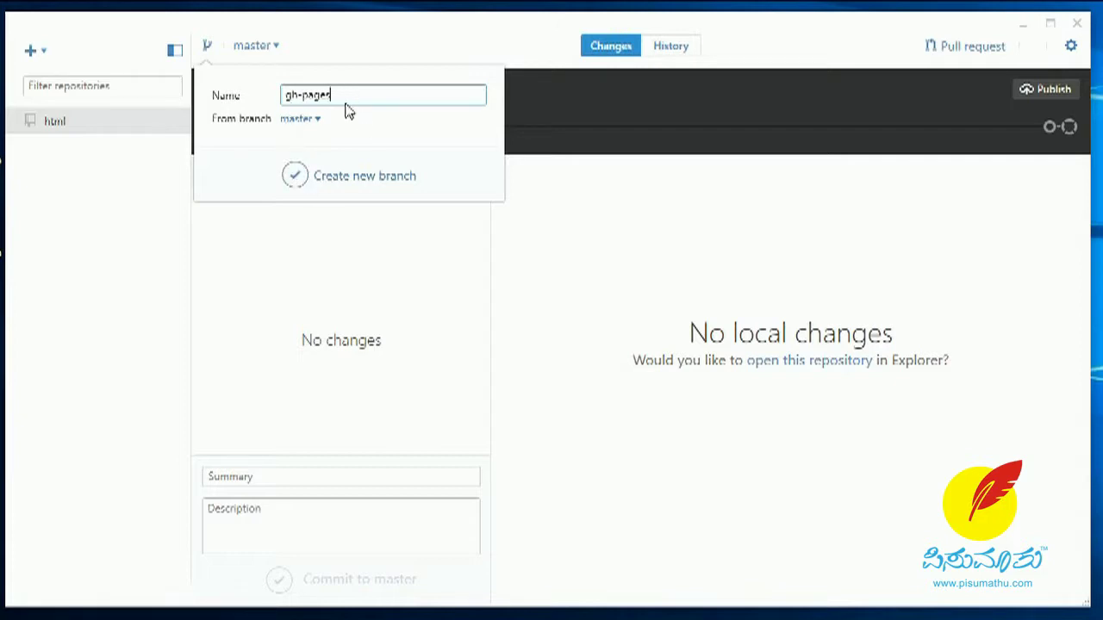
left_click(295, 176)
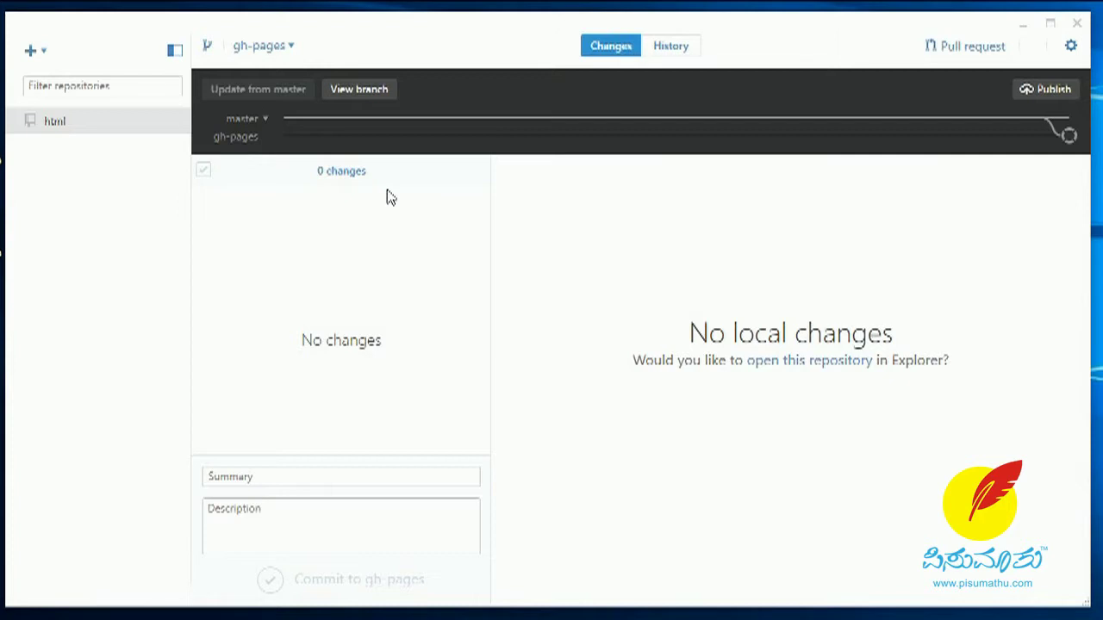
Publish the gh-pages branch to GitHub and sync it
left_click(1060, 95)
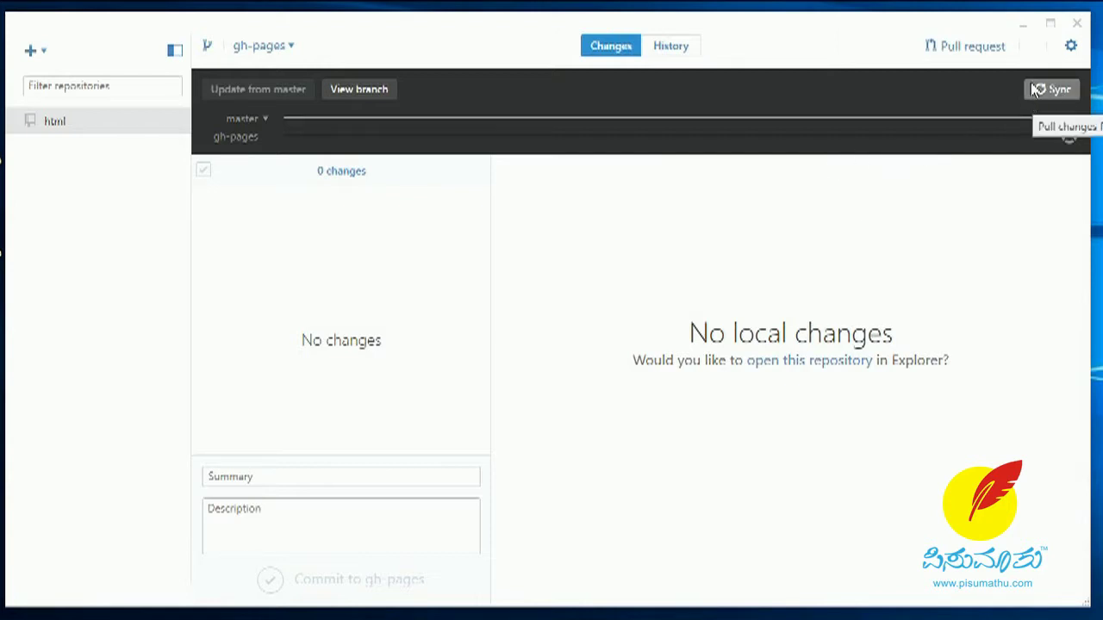
left_click(1030, 90)
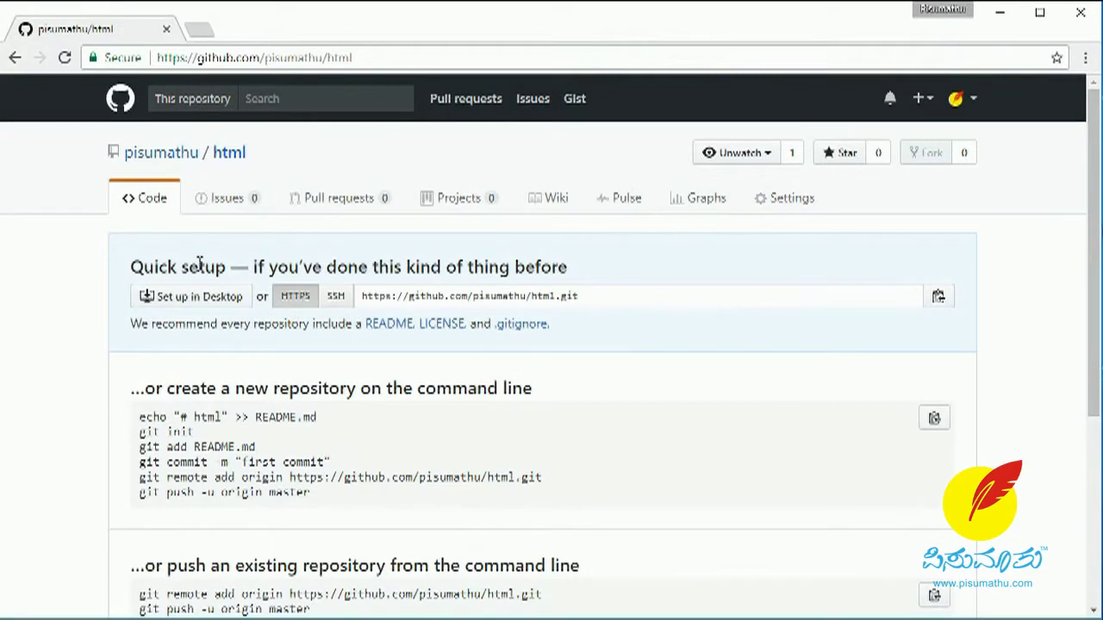
Switch to the browser, reload the html repository page, and examine the uploaded files, clone options and repository address
left_click(238, 160)
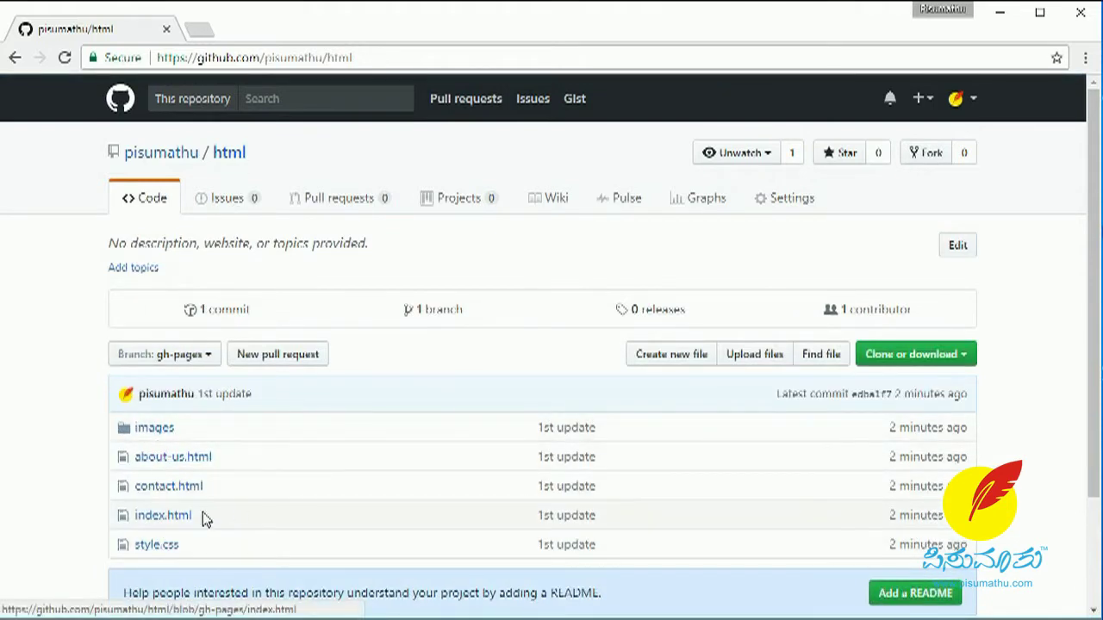
scroll(234, 507, "down", 2)
scroll(235, 487, "up", 2)
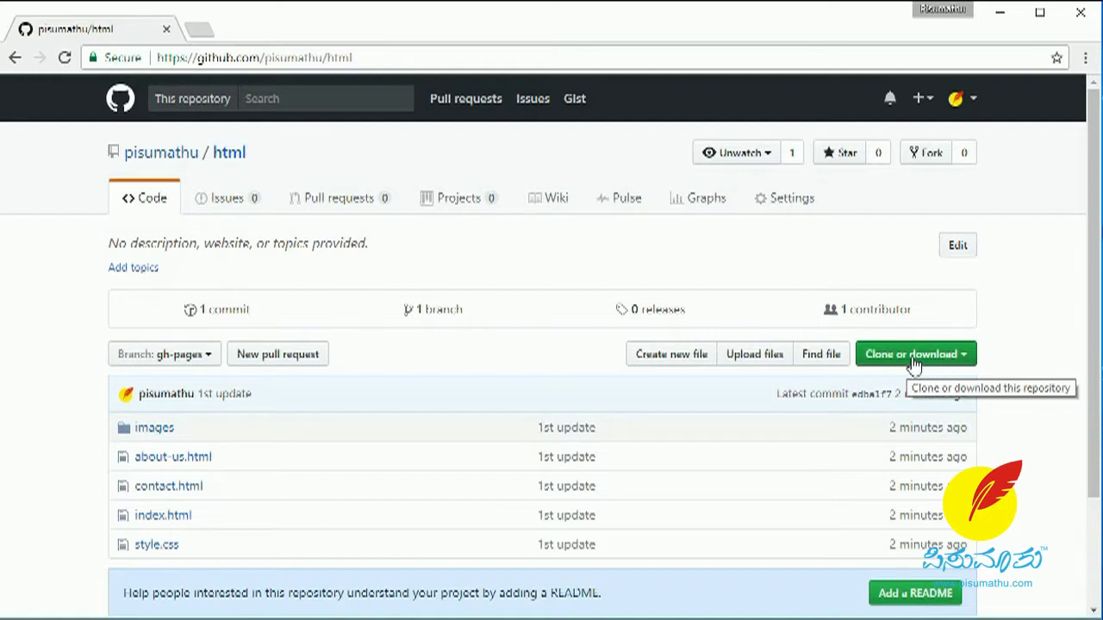
left_click(968, 355)
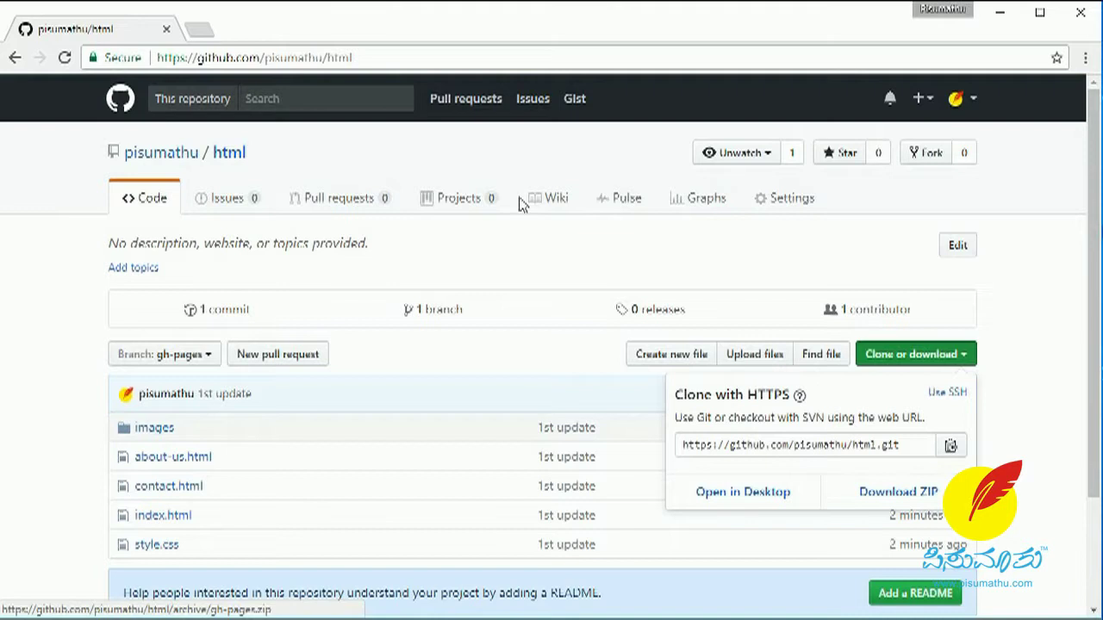
left_click(162, 57)
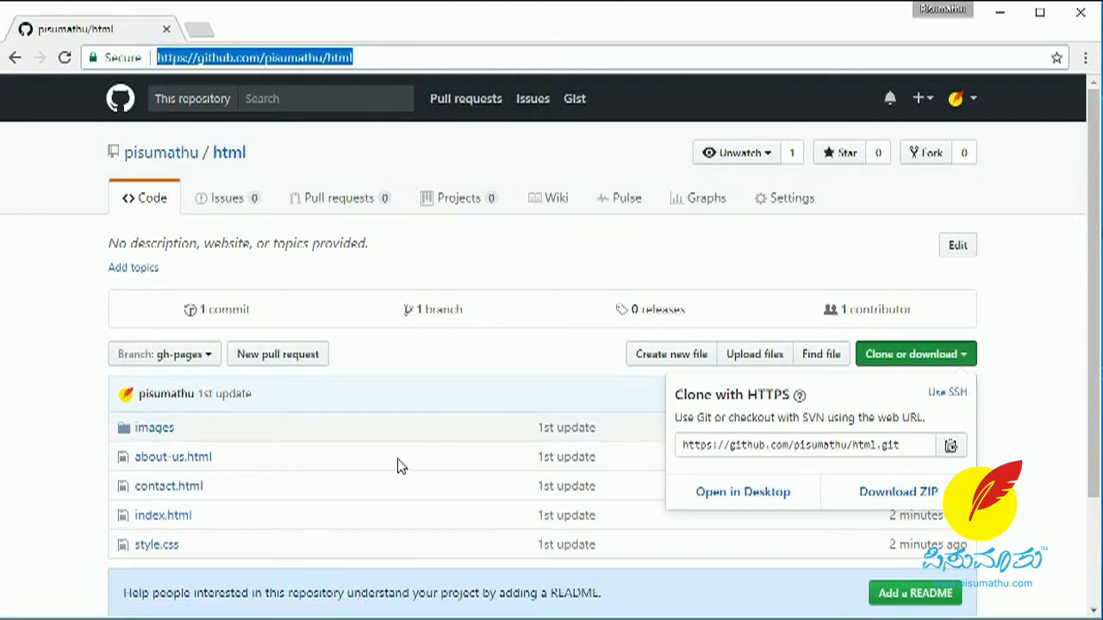
left_click(1045, 325)
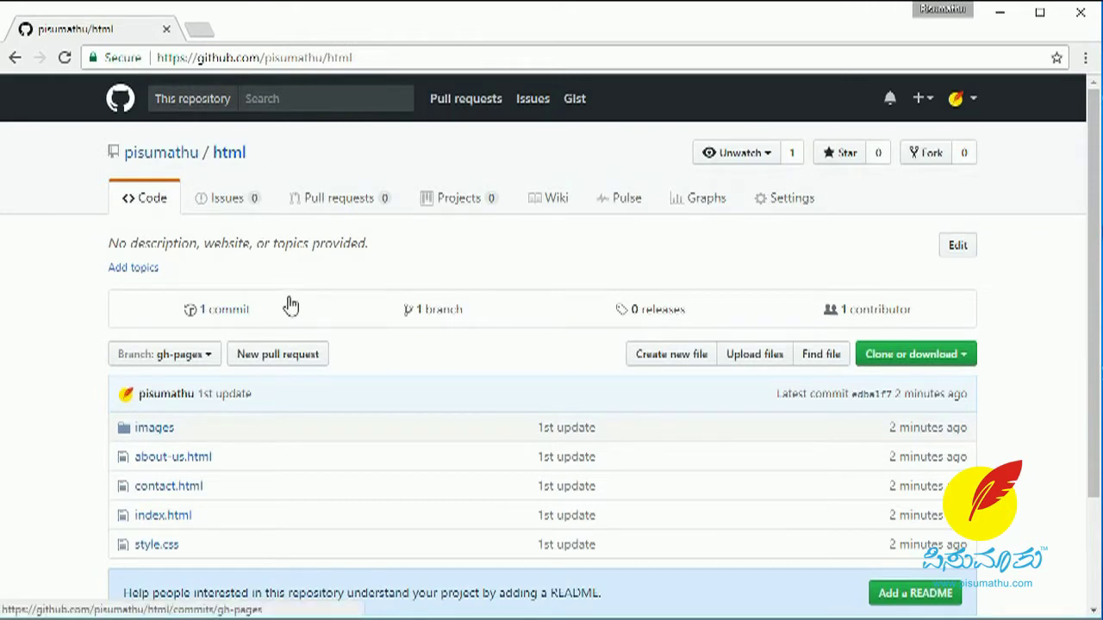
Open a new browser tab and enter the base address pisumathu.github.com/ without loading it
left_click(199, 32)
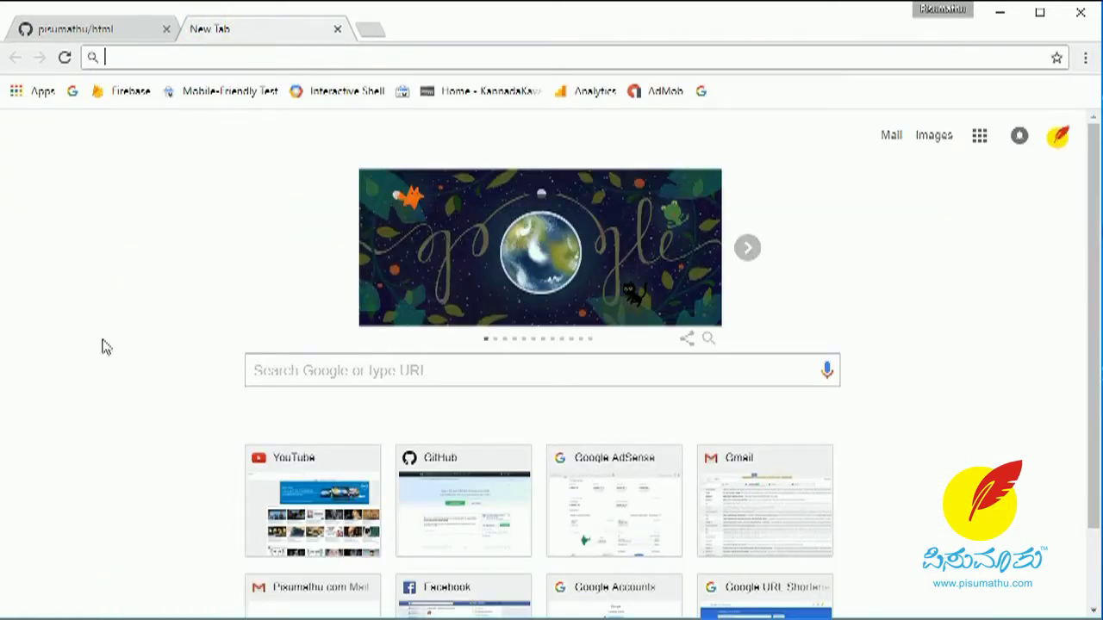
type("pi")
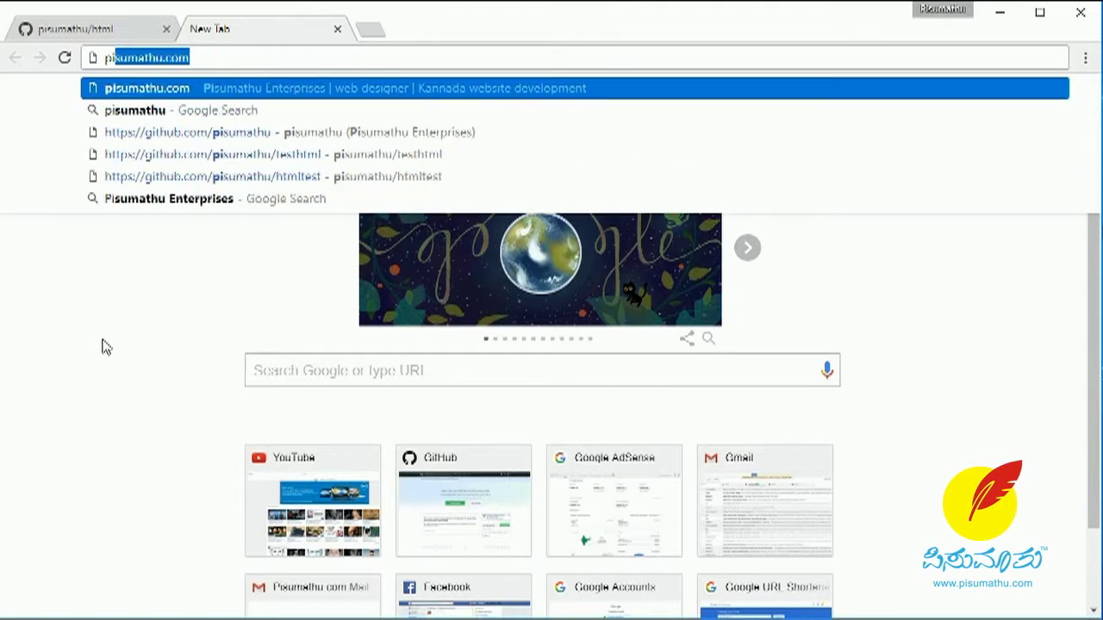
type("su")
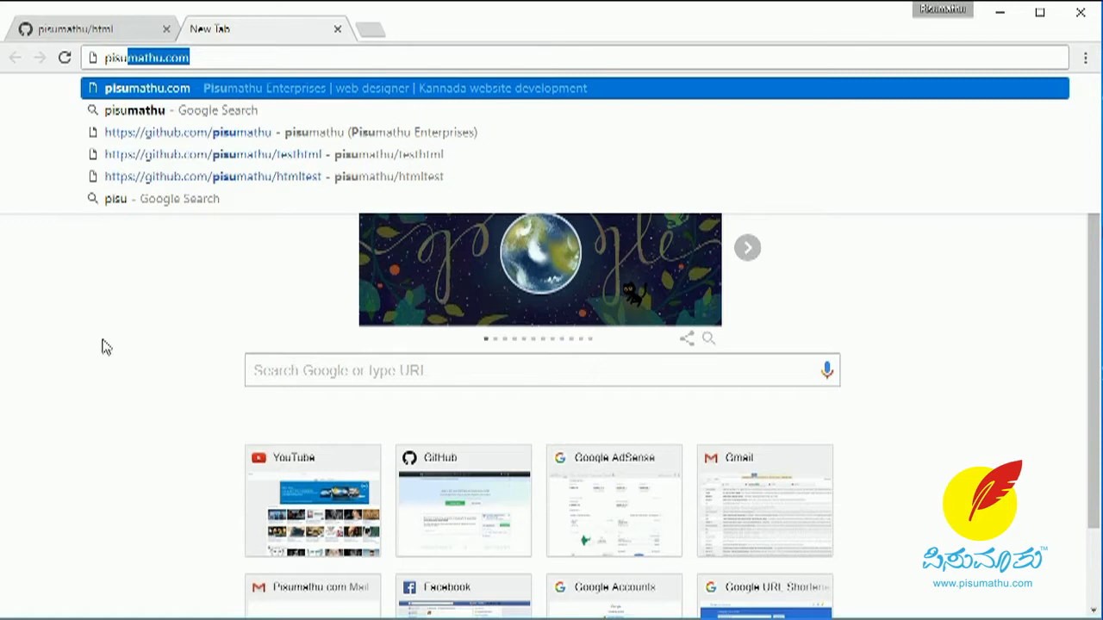
type("ma")
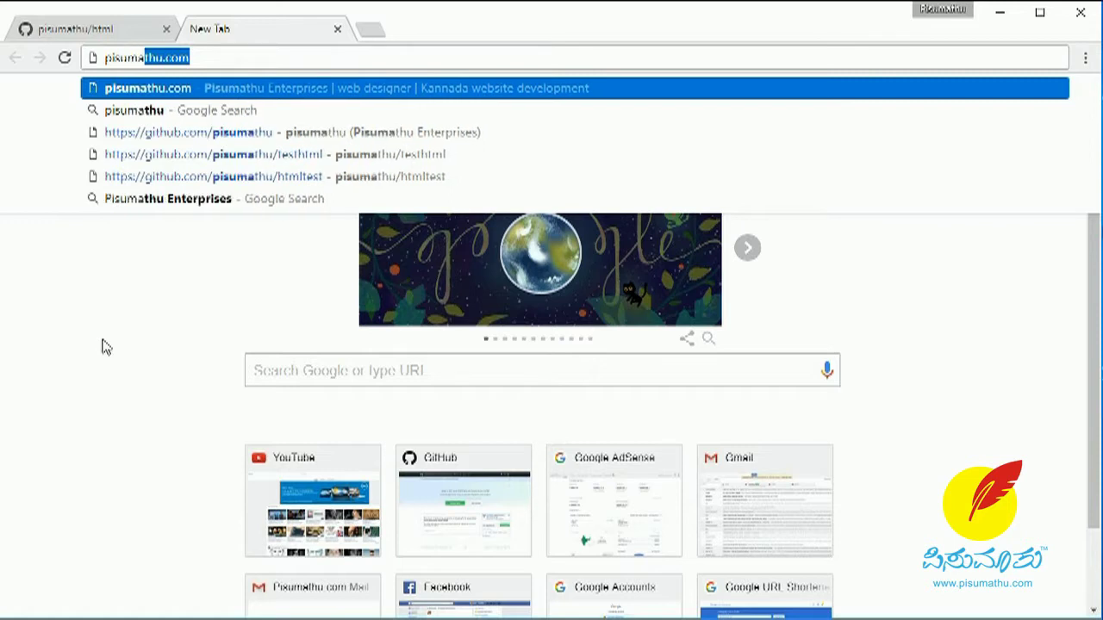
type("thu")
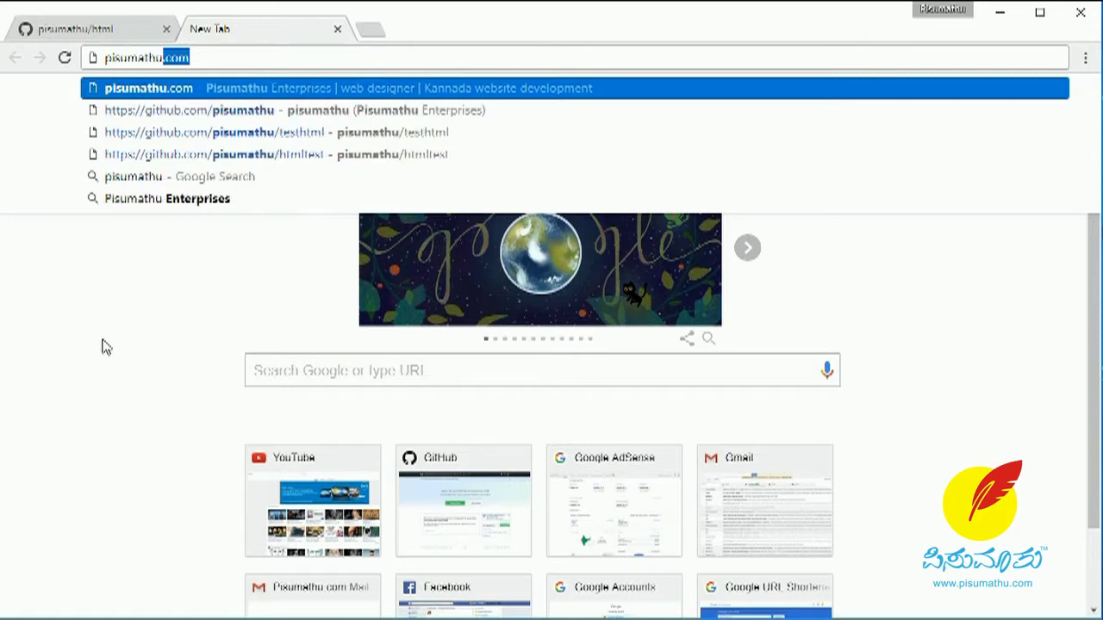
type(".")
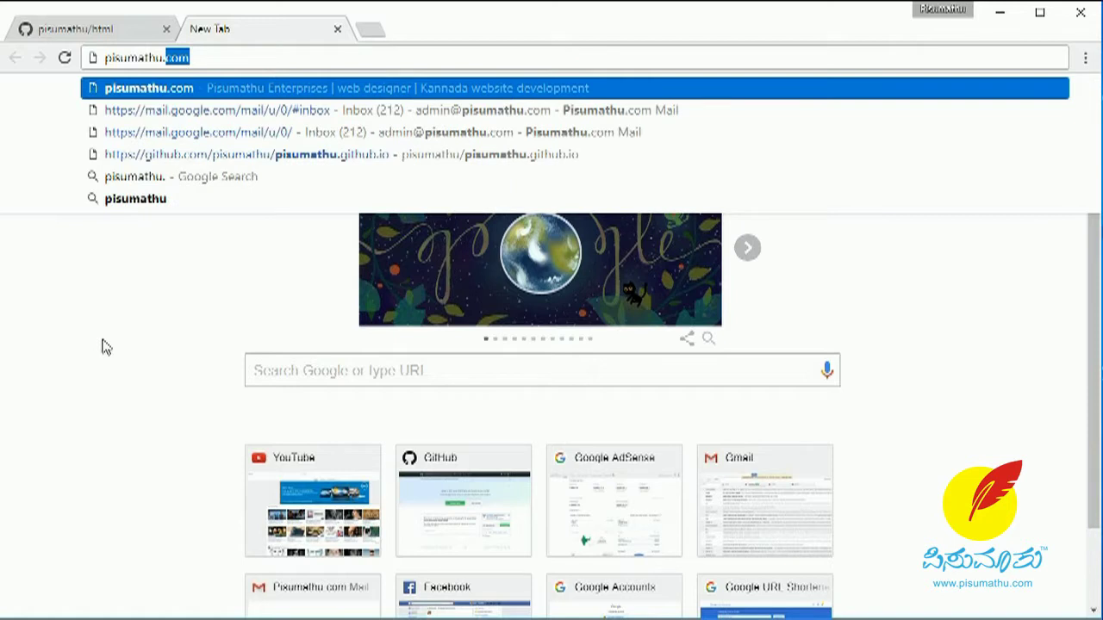
key("BackSpace")
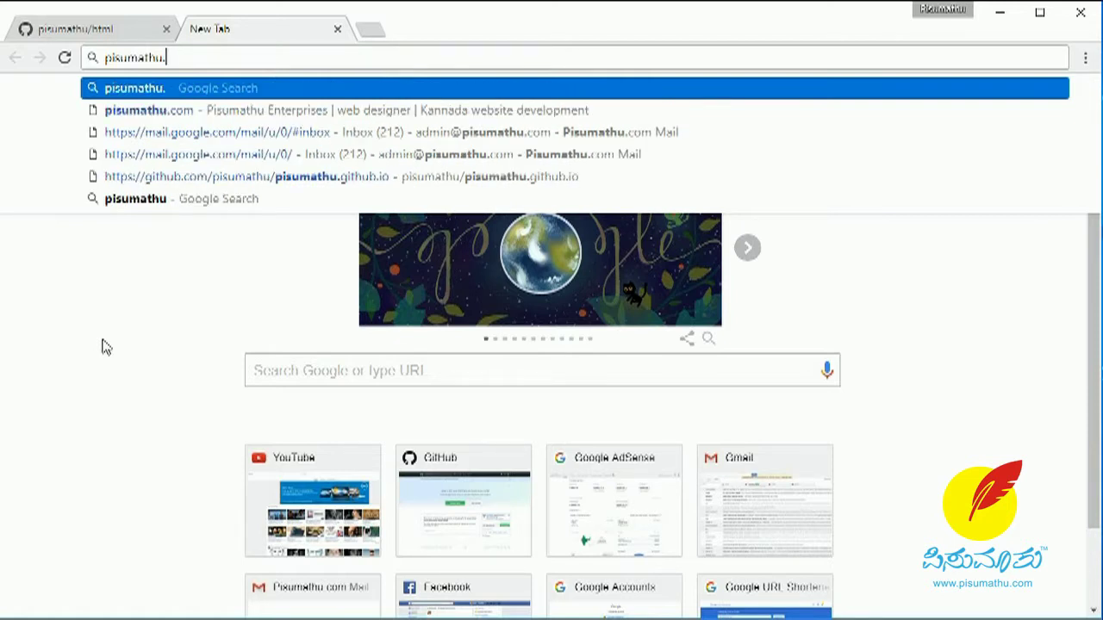
type("git")
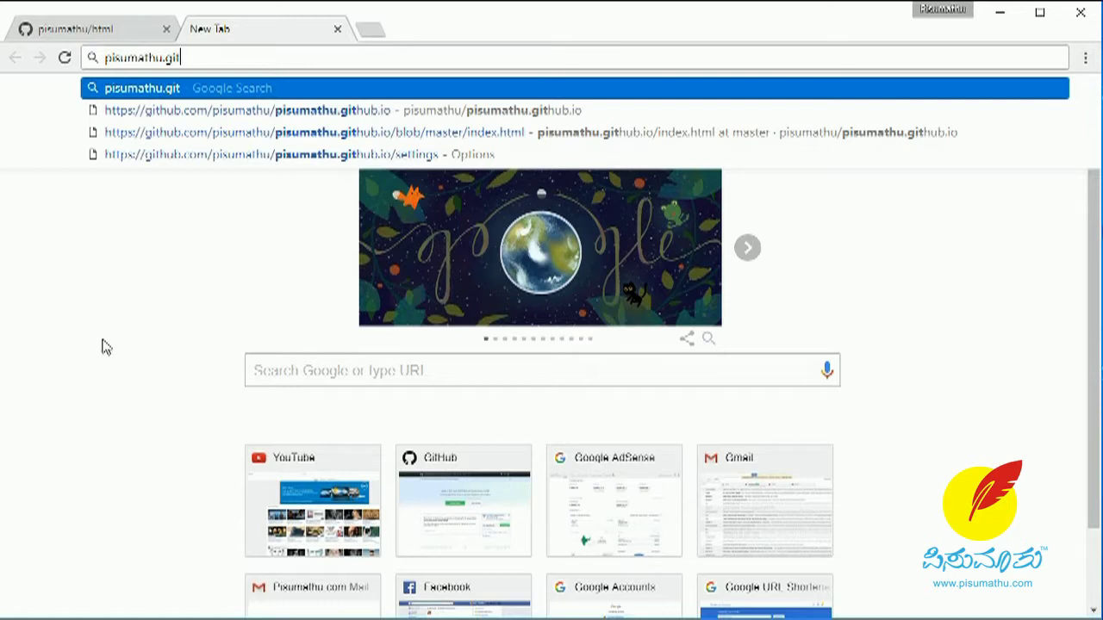
type("hub")
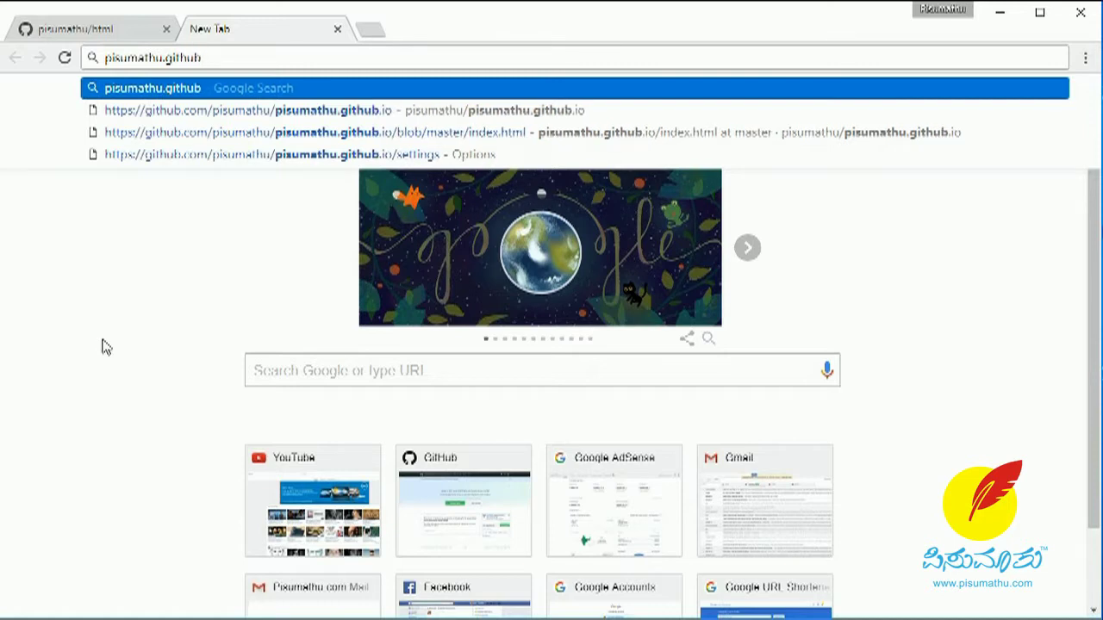
type(".co")
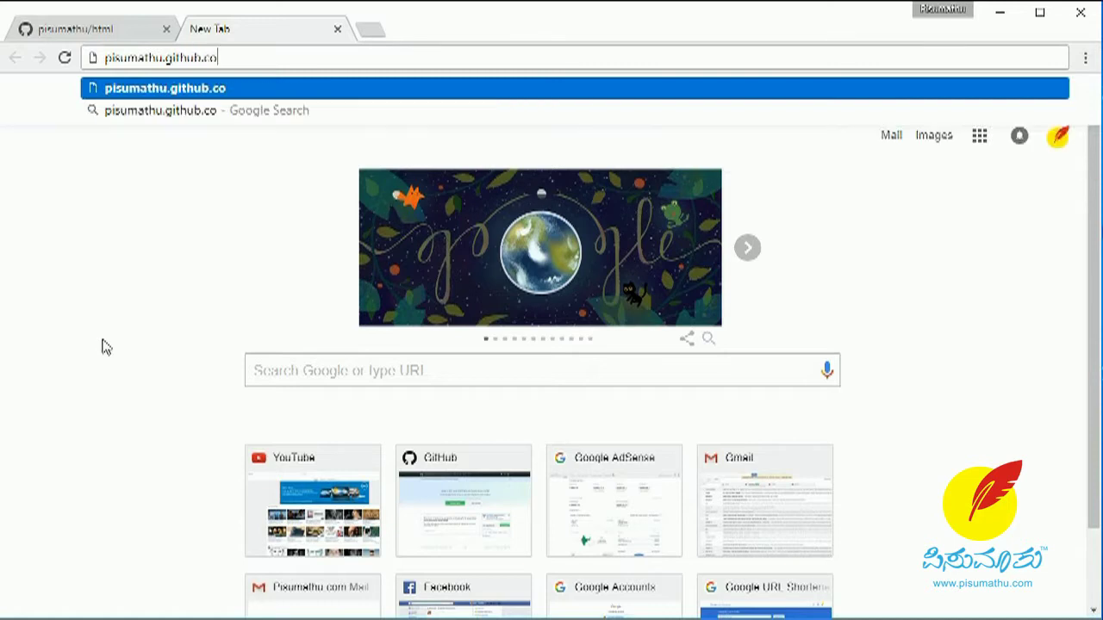
type("m")
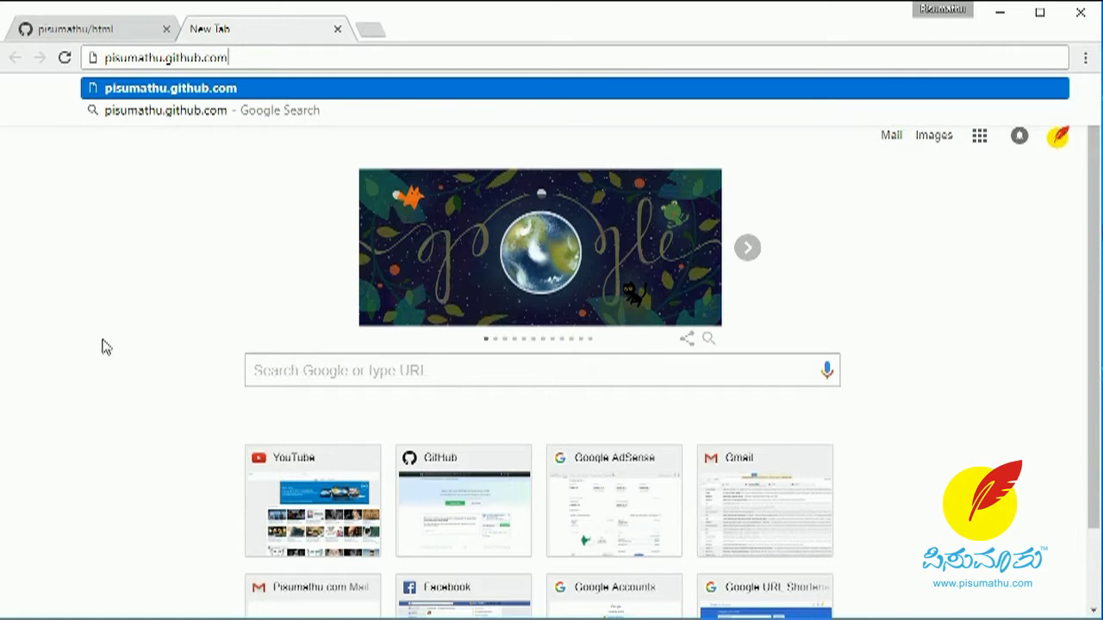
type("/")
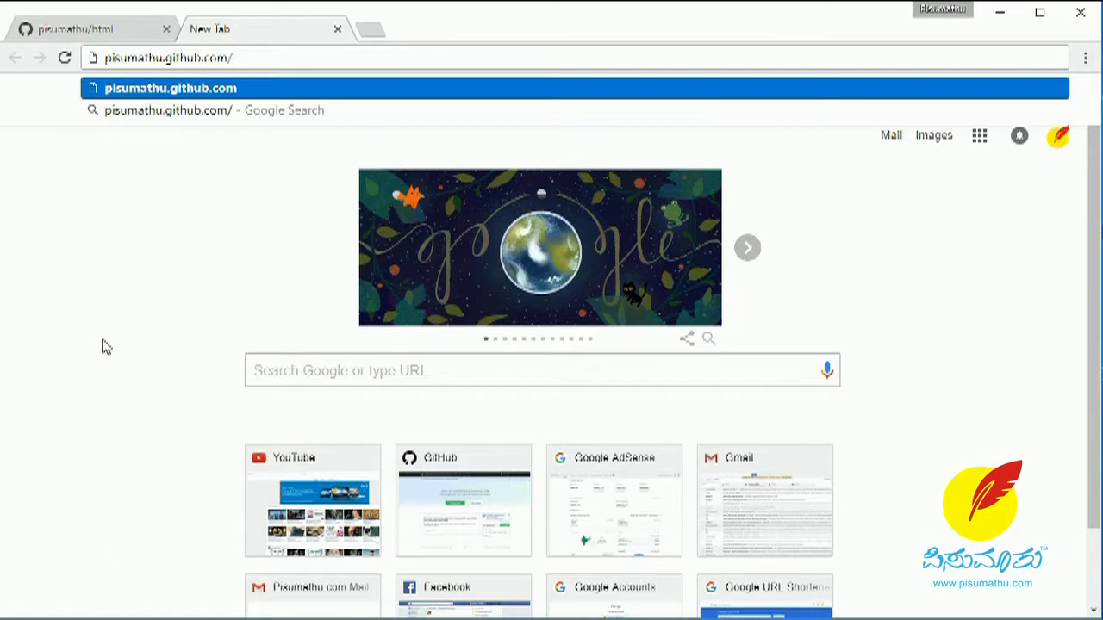
Check the repository name on the GitHub page, then complete the address as pisumathu.github.com/html and load the site
left_click(94, 31)
left_click_drag(258, 161, 211, 155)
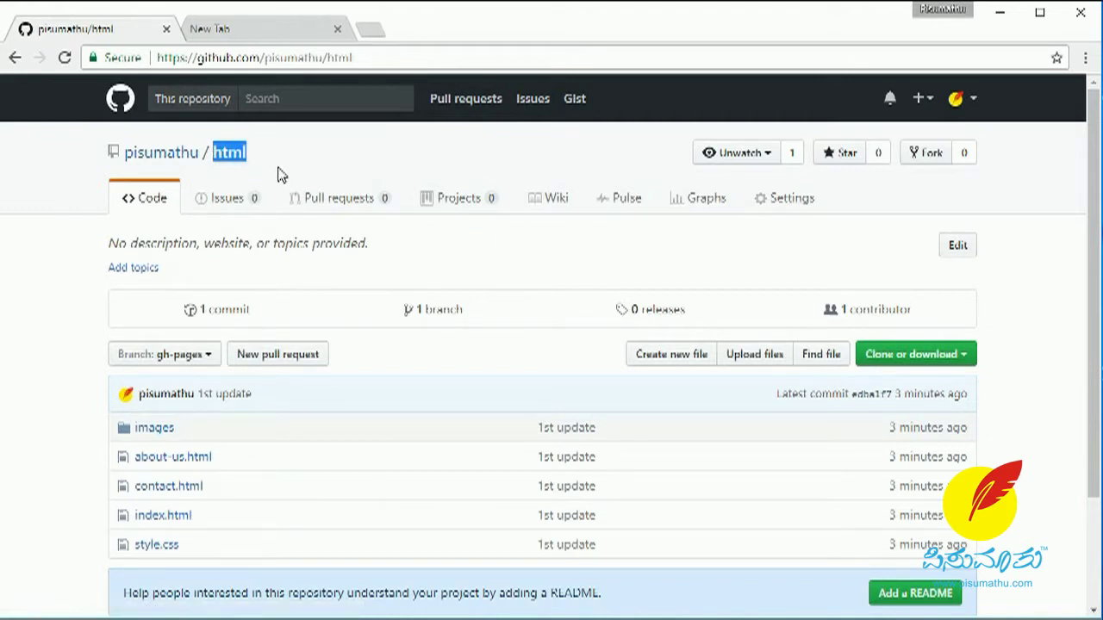
left_click(254, 33)
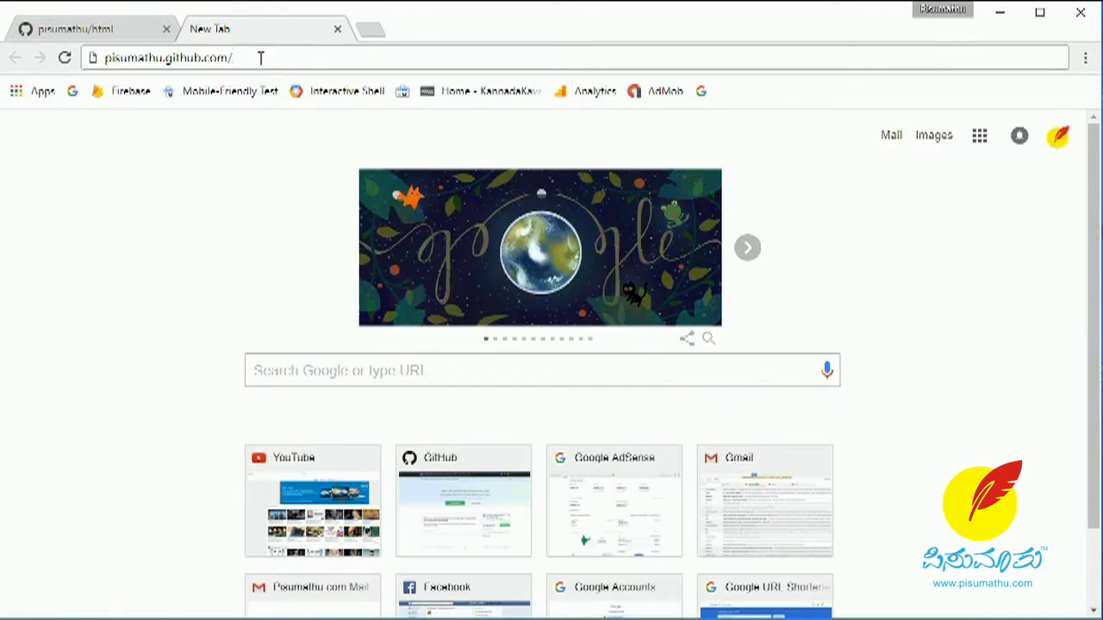
type("html")
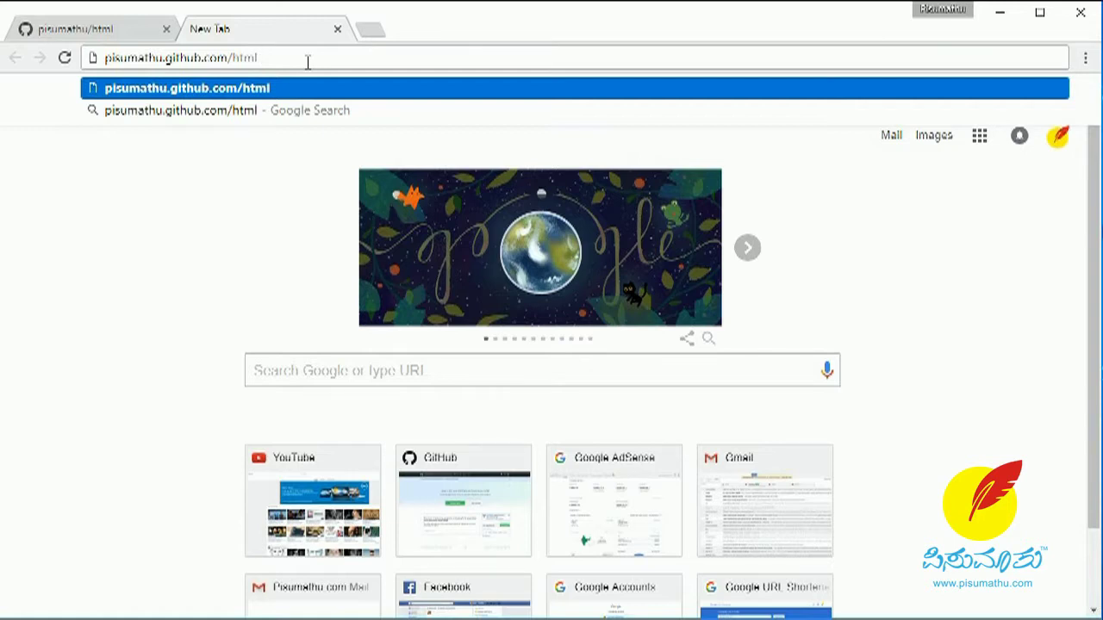
key("Return")
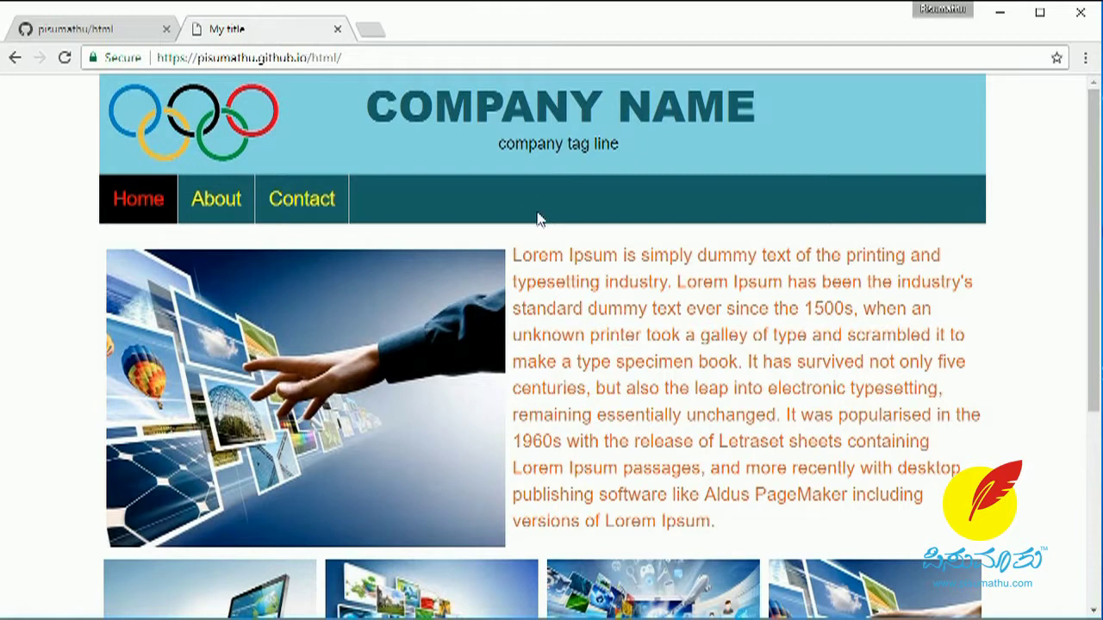
Look through the hosted home page and its address, and open the site's About page
left_click_drag(1097, 142, 1098, 336)
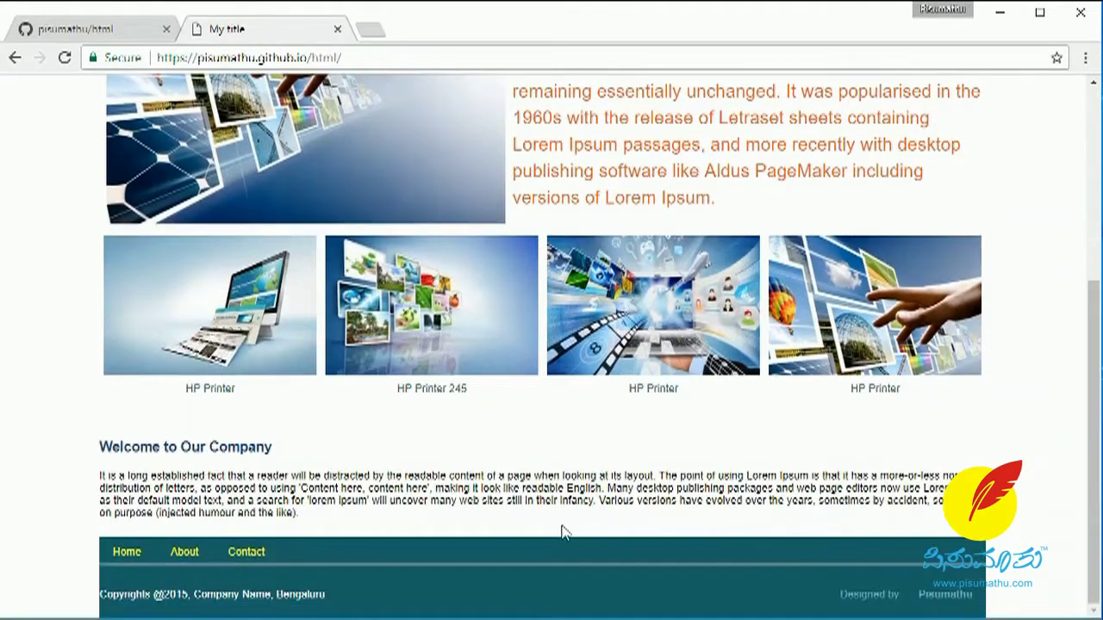
scroll(326, 190, "up", 4)
left_click(363, 55)
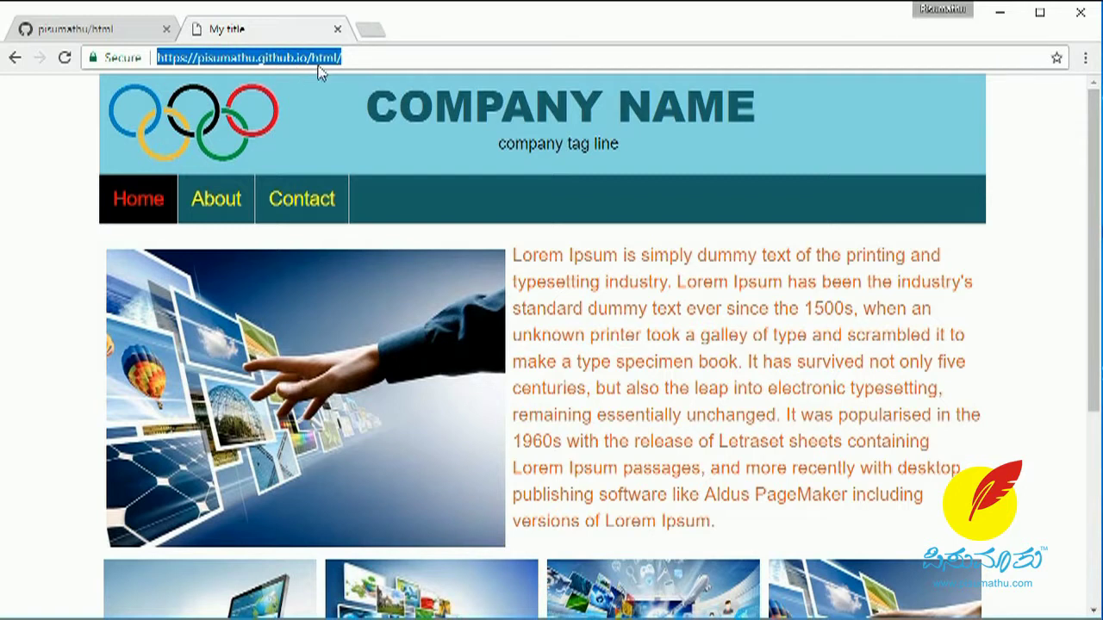
left_click(212, 210)
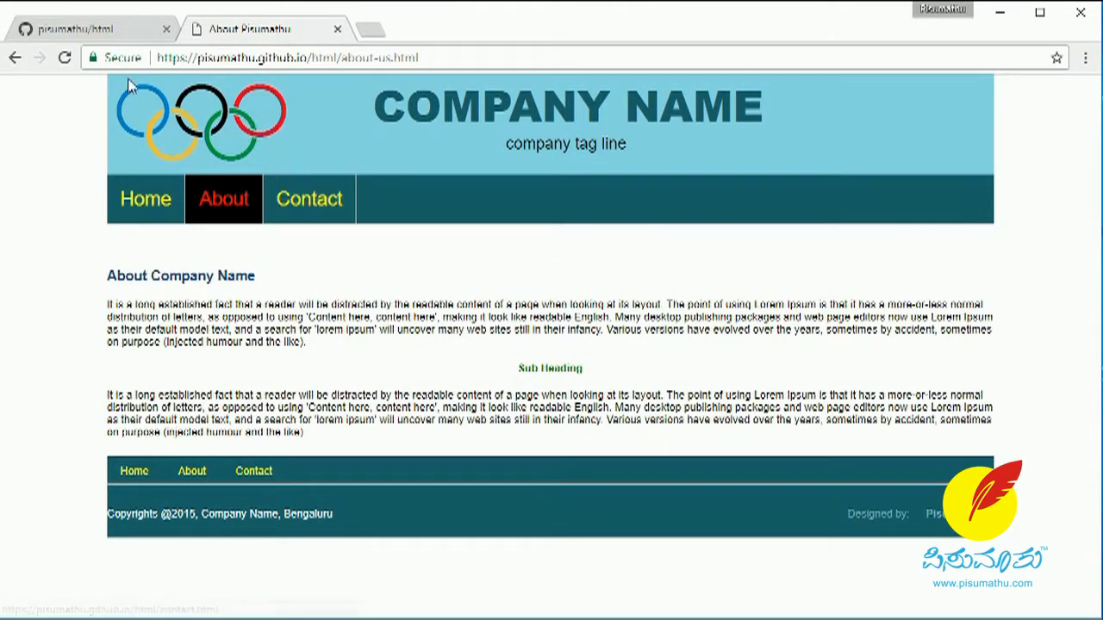
Return to the html repository page and review its address and file list
left_click(104, 33)
left_click(276, 57)
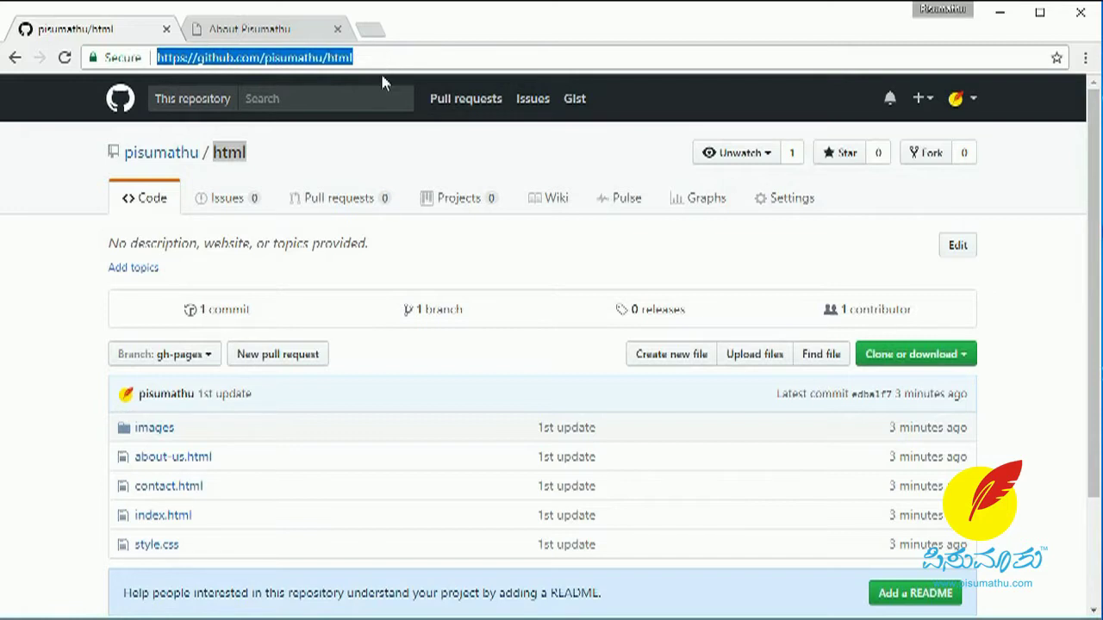
scroll(423, 456, "down", 2)
scroll(431, 461, "up", 2)
Go back to the hosted About page and examine the account name and github.io parts of its address
left_click(248, 30)
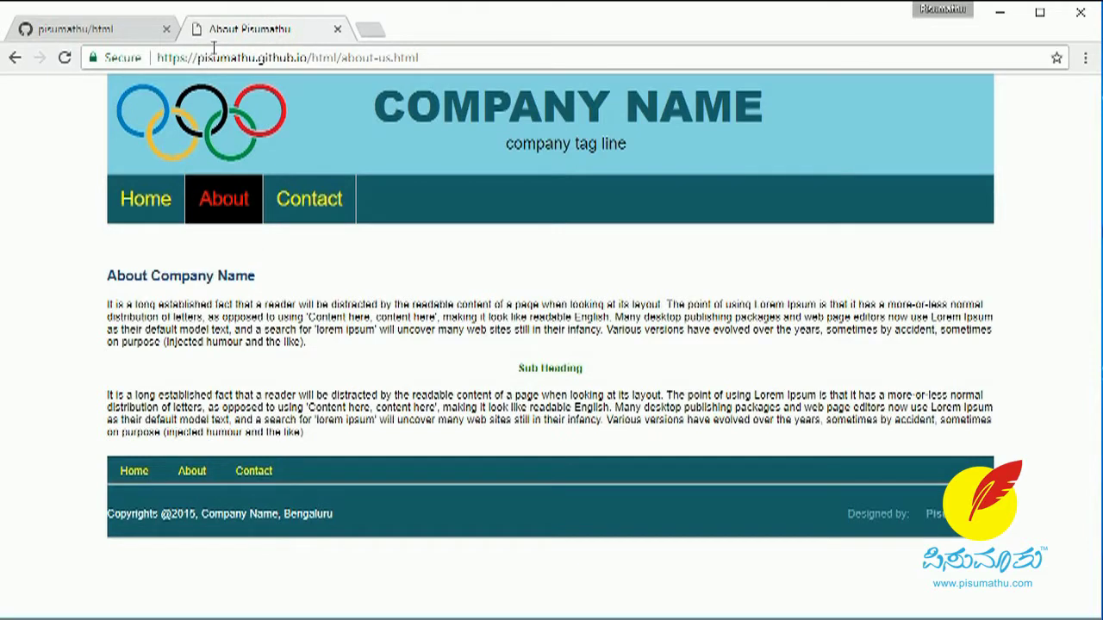
left_click(225, 57)
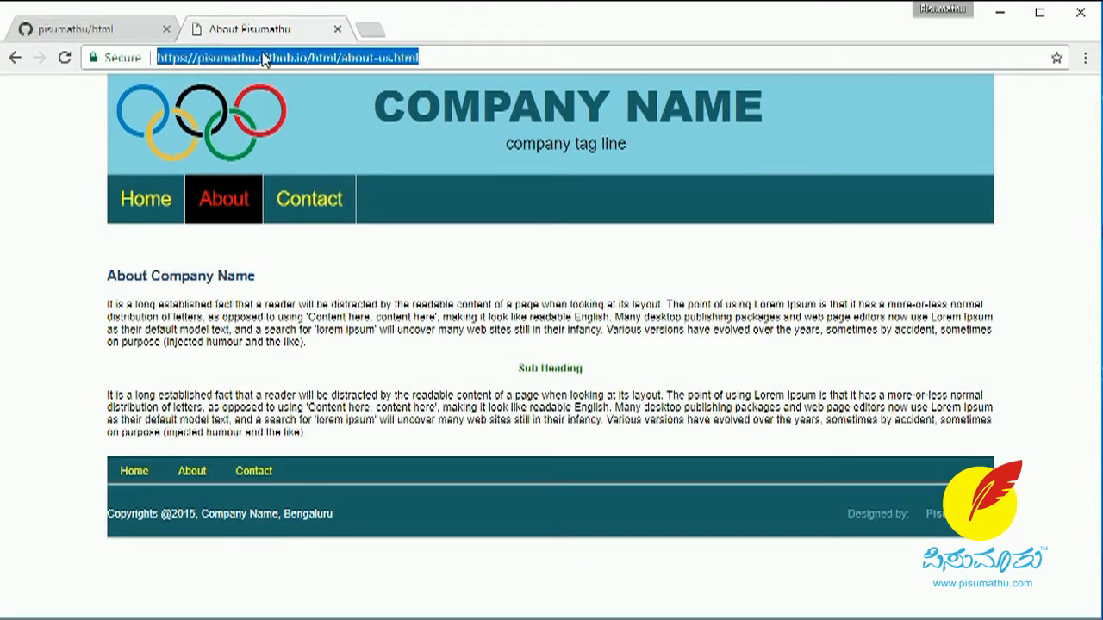
left_click(259, 58)
double_click(208, 57)
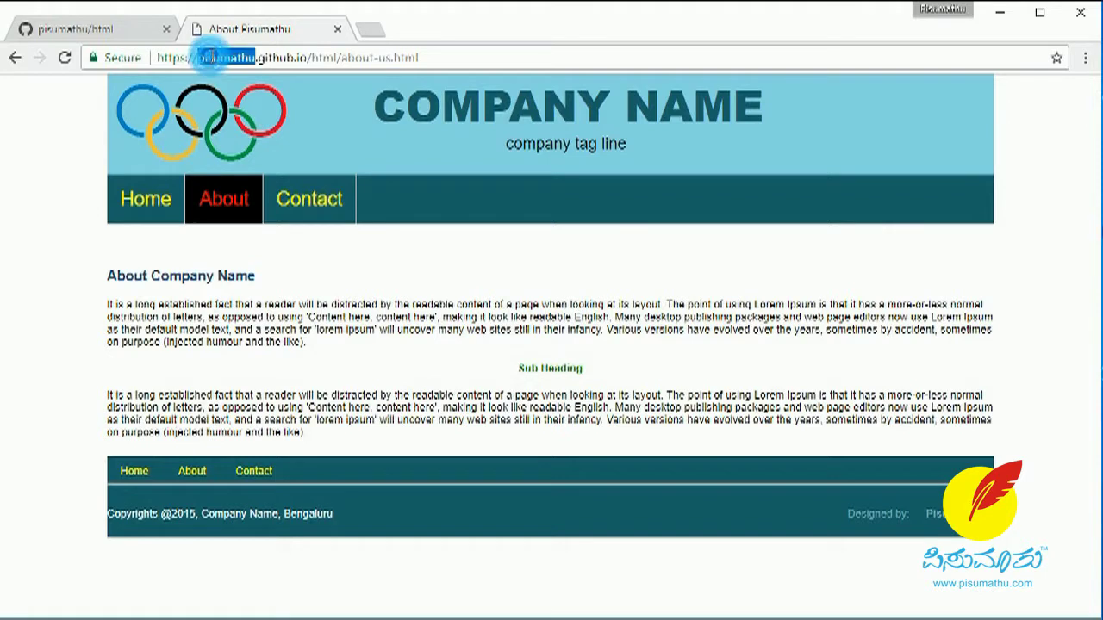
left_click(259, 58)
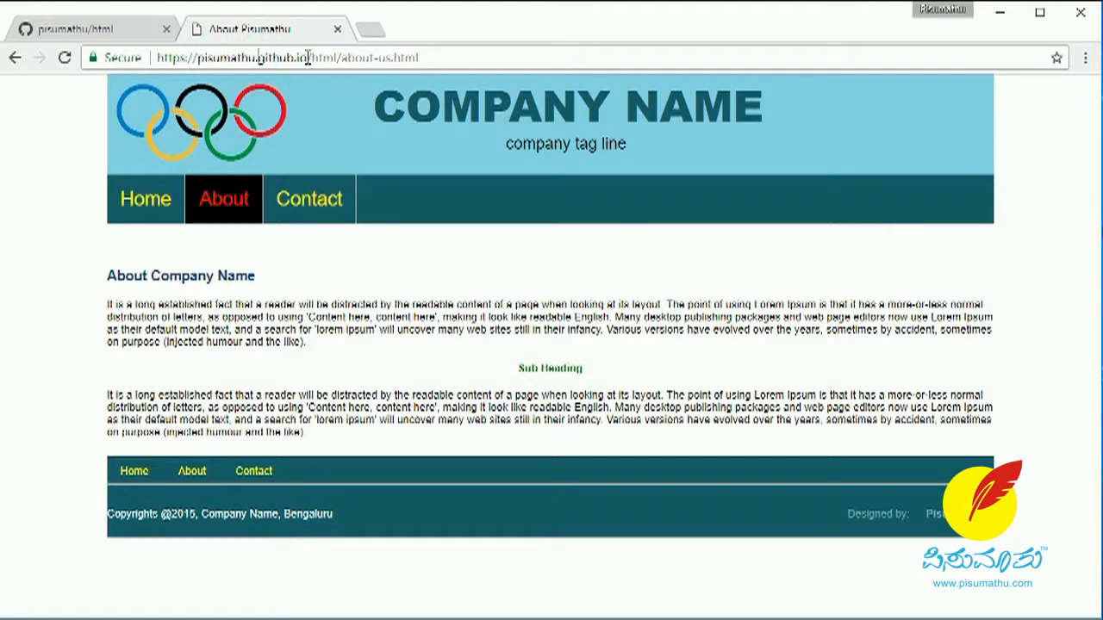
Examine the github.io and html repository parts of the hosted About page's address
left_click(306, 57, "shift")
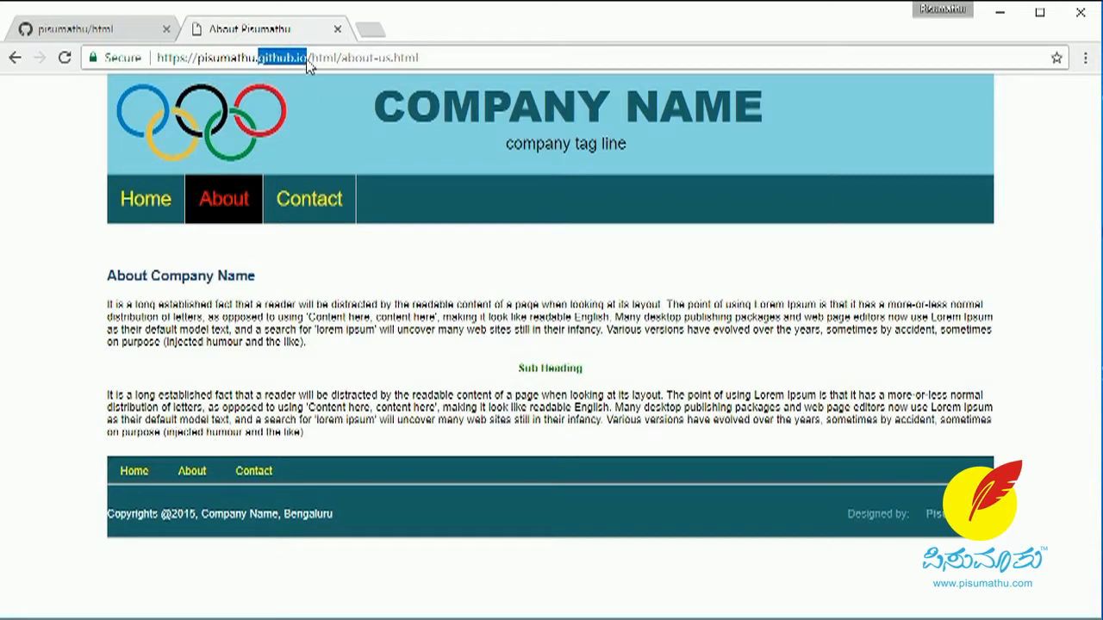
left_click(314, 58)
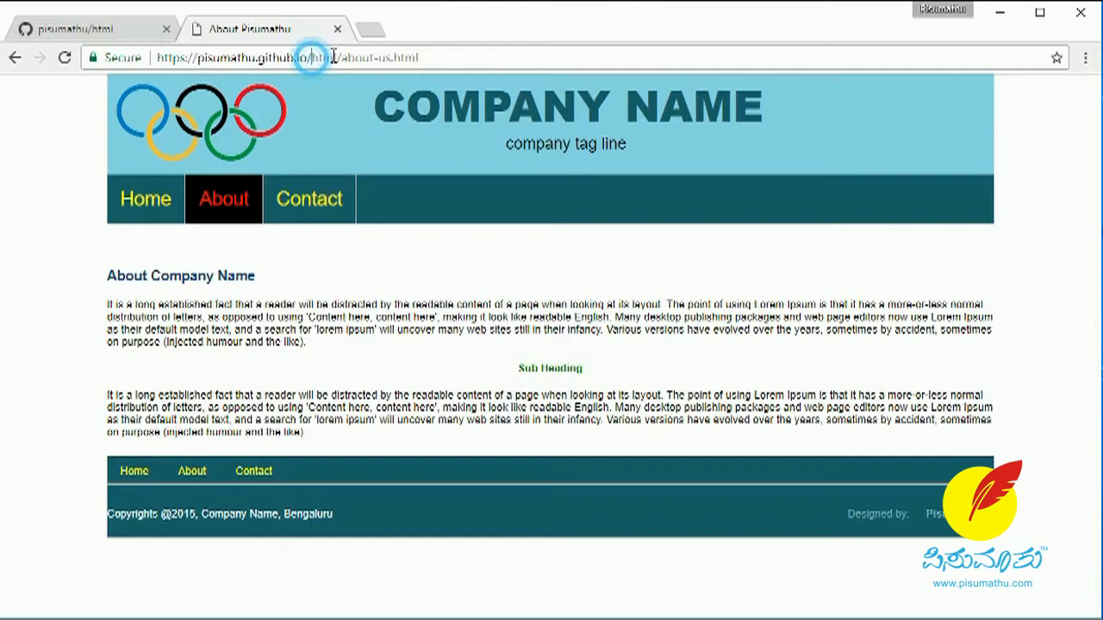
double_click(339, 57)
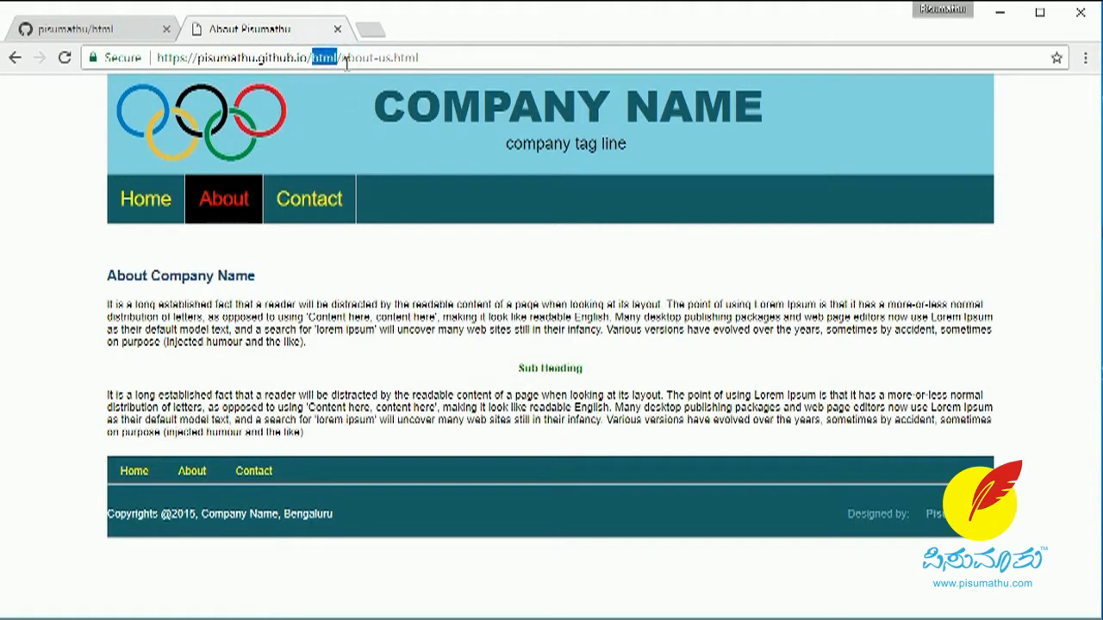
Remove about-us.html from the address and load the site's home page at pisumathu.github.io/html/
left_click_drag(342, 58, 437, 57)
key("BackSpace")
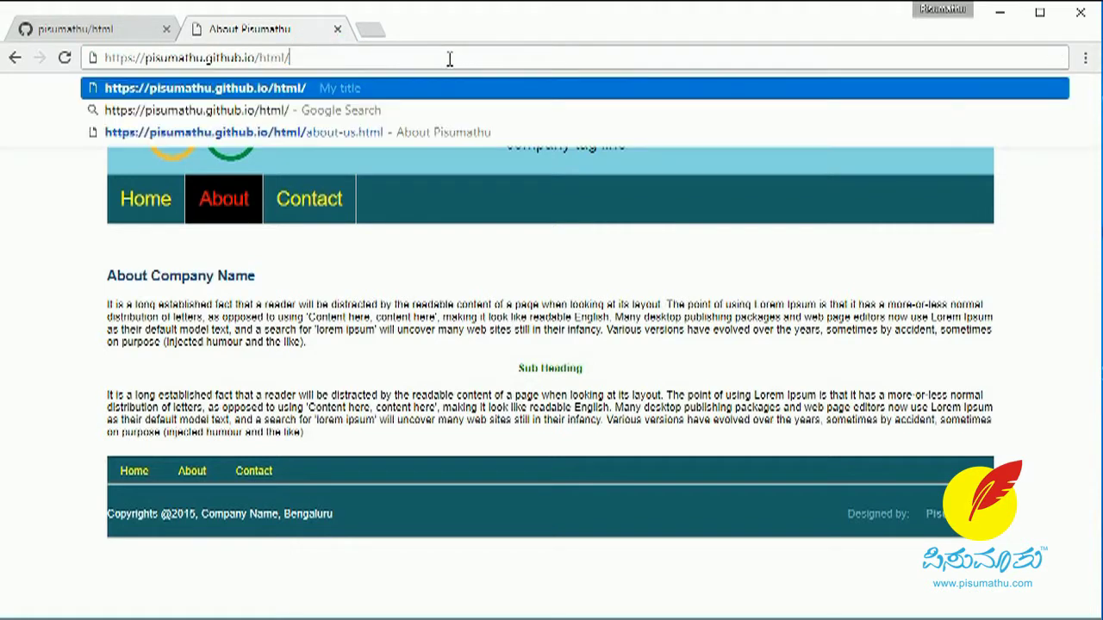
key("Return")
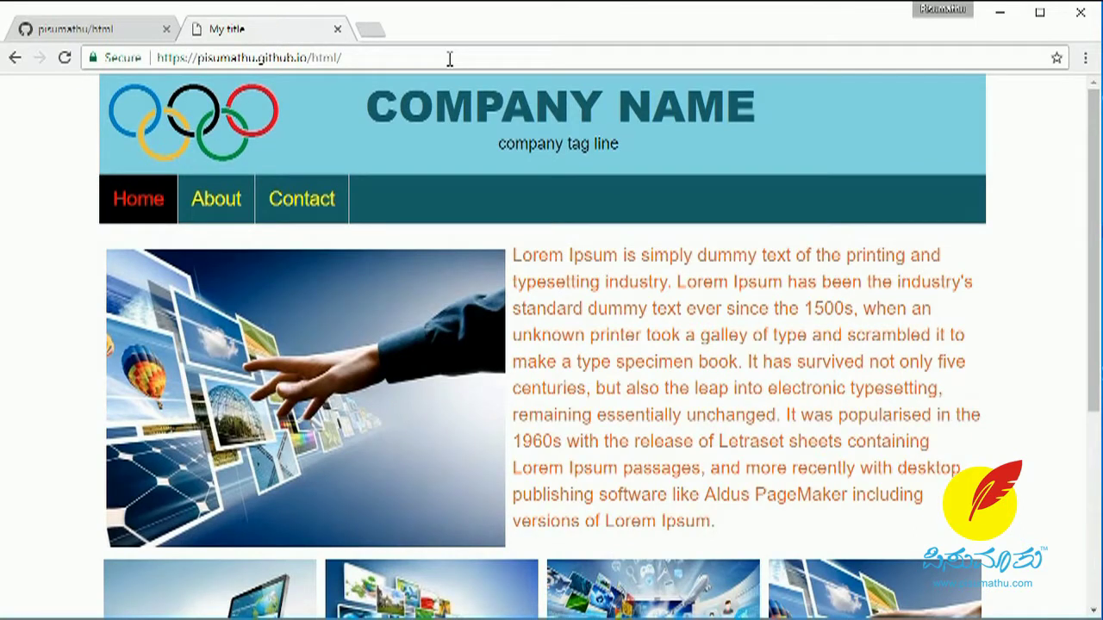
Open the hosted site's Contact page and look through its form down to the footer
left_click(301, 205)
scroll(425, 303, "down", 5)
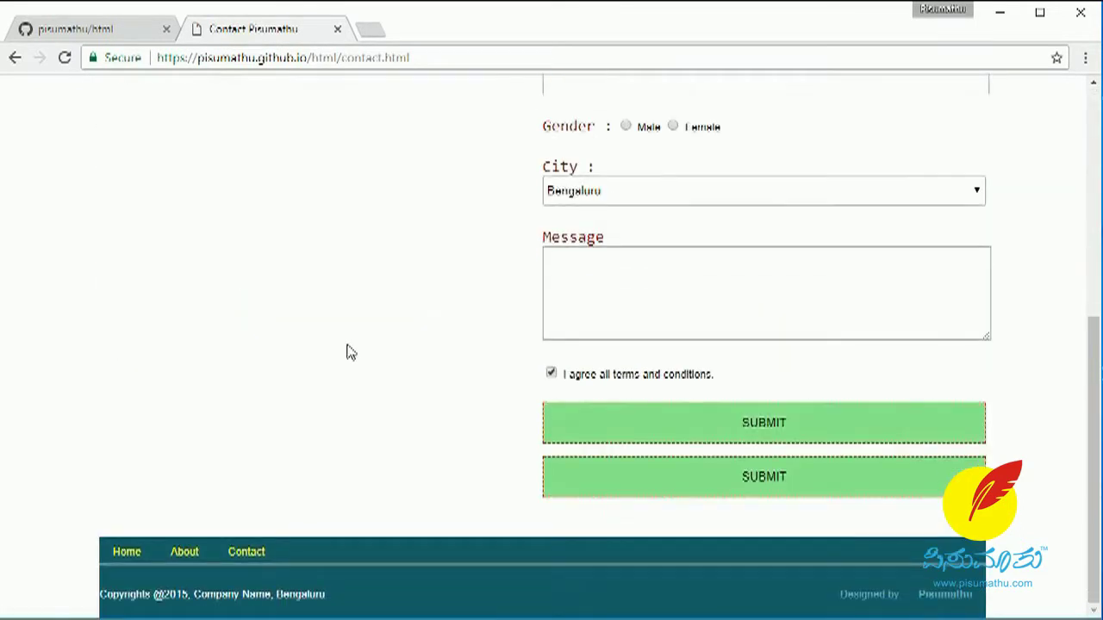
left_click(601, 438)
scroll(311, 347, "down", 5)
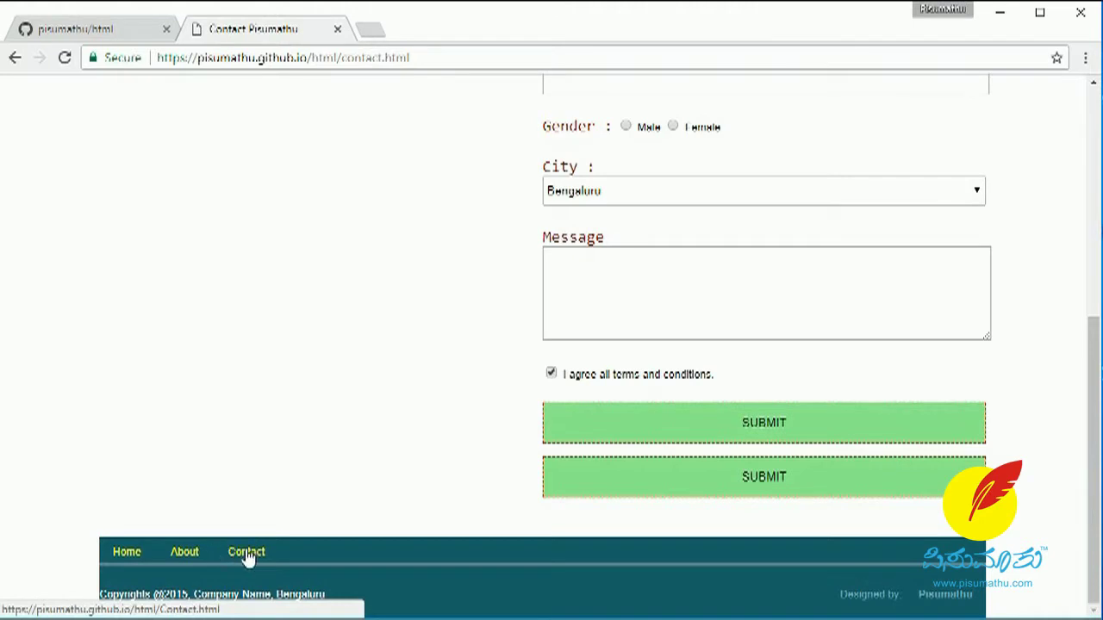
Test the About link in the Contact page's footer and examine the file name in the address it opens
left_click(186, 551)
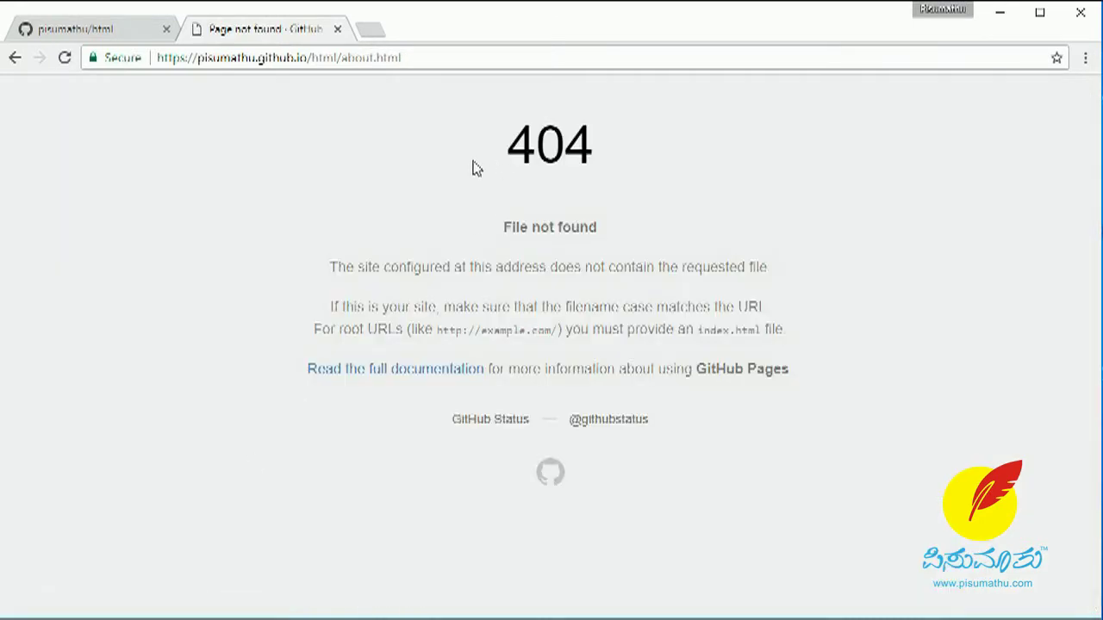
left_click(14, 57)
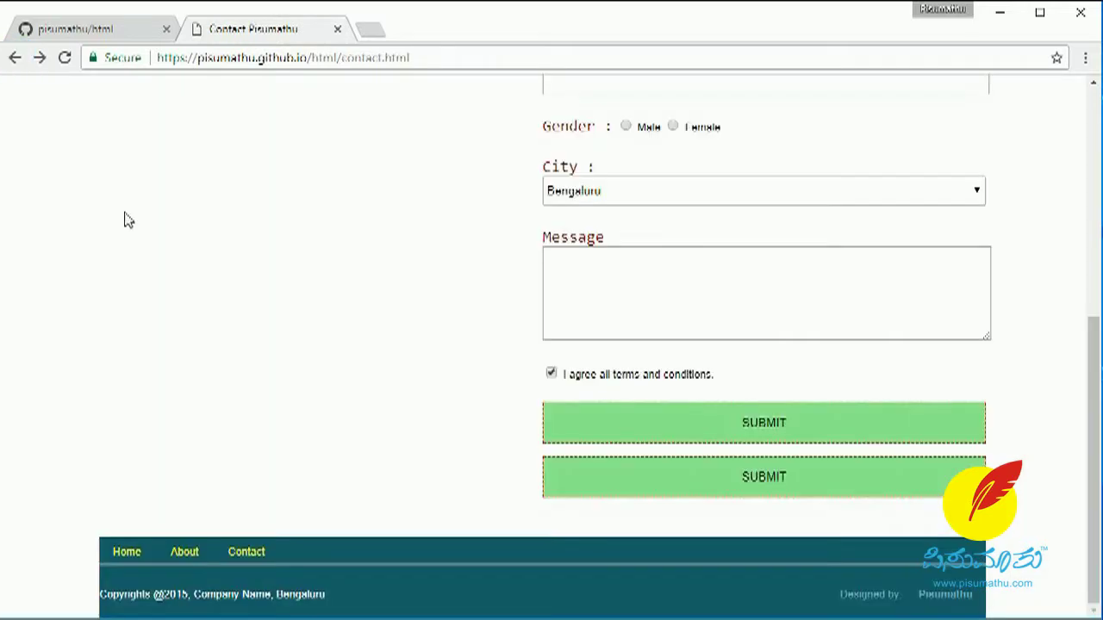
left_click(184, 553)
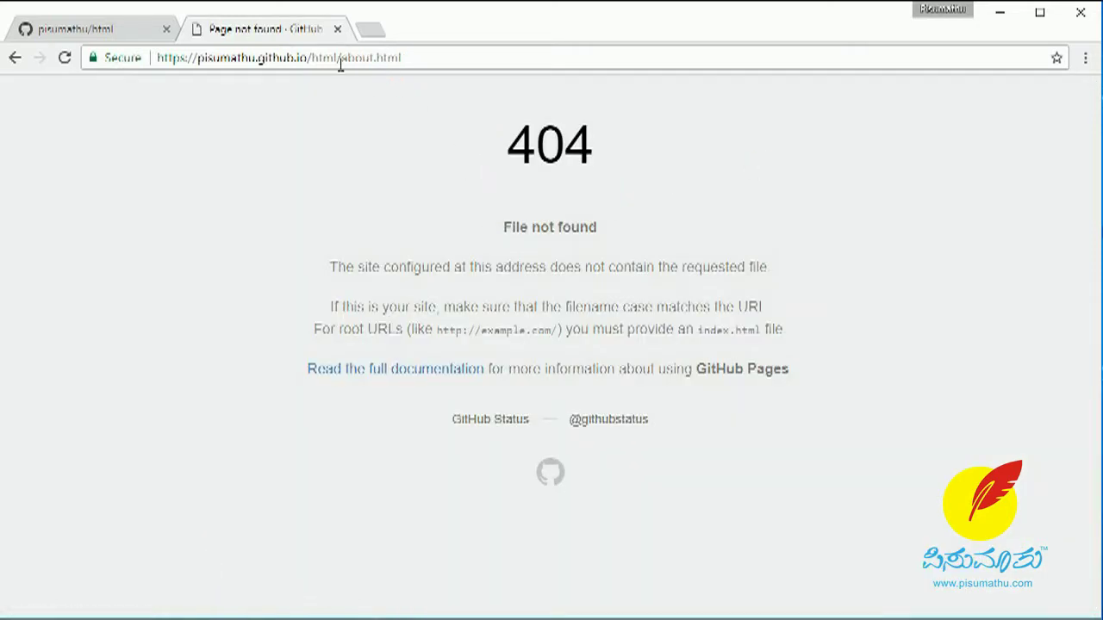
left_click_drag(341, 57, 412, 60)
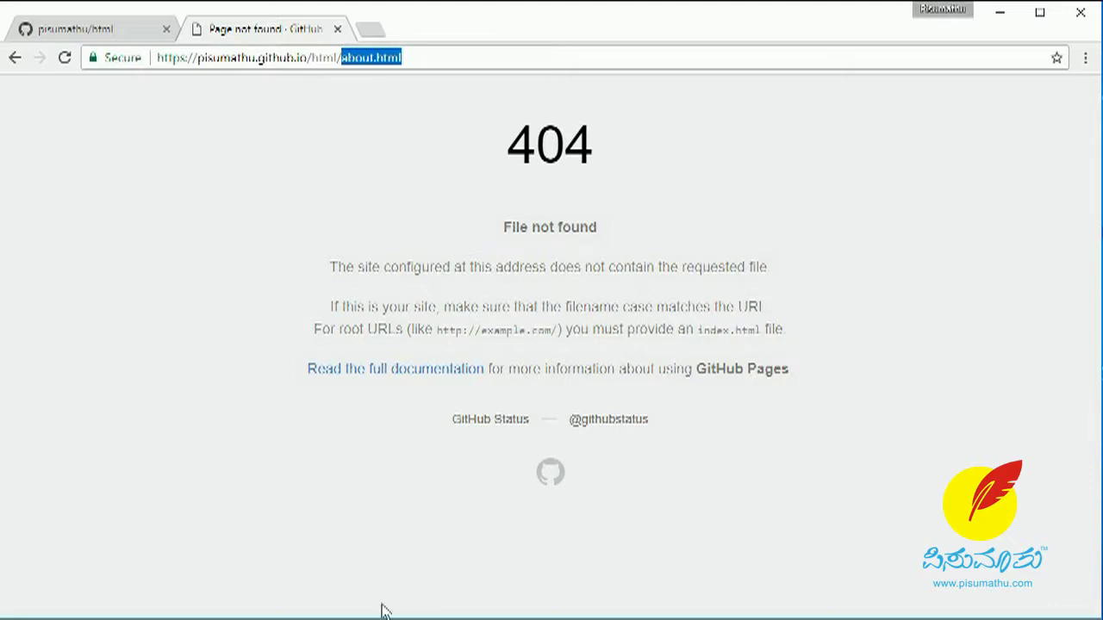
Return to the Contact page and compare its footer About link's target with the about-us file in the local html folder
key("alt+Tab")
left_click(340, 265)
left_click(13, 59)
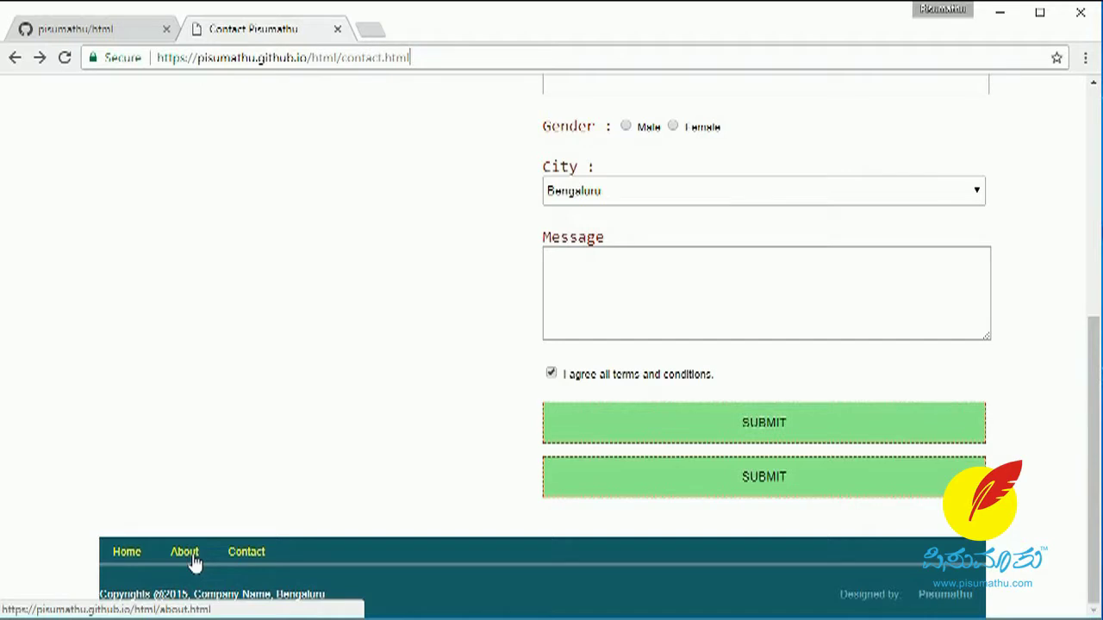
key("alt+Tab")
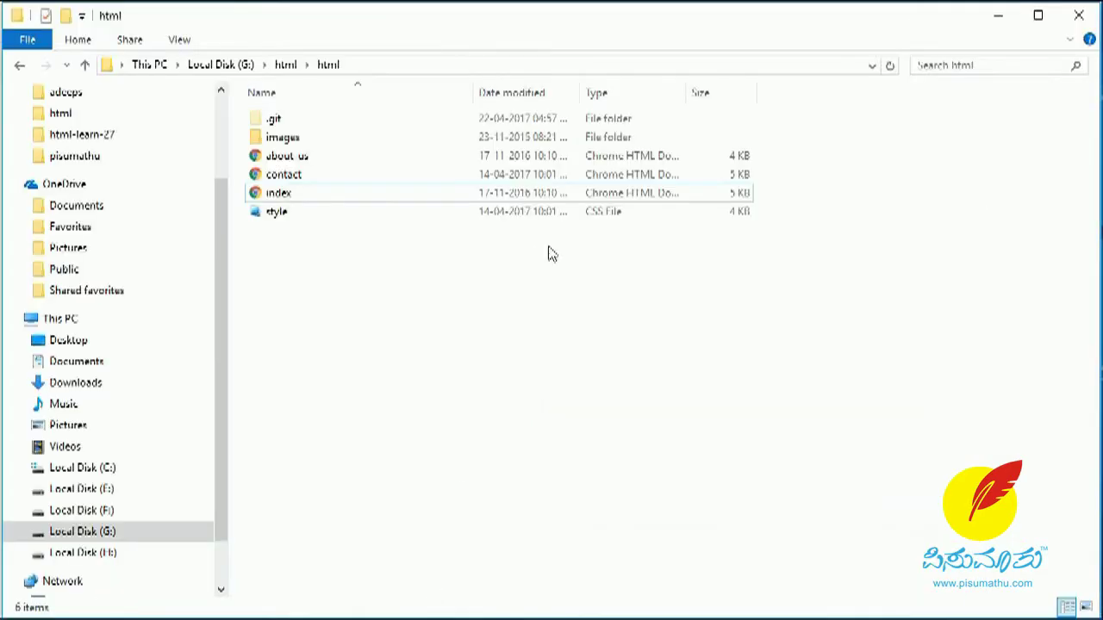
left_click(306, 160)
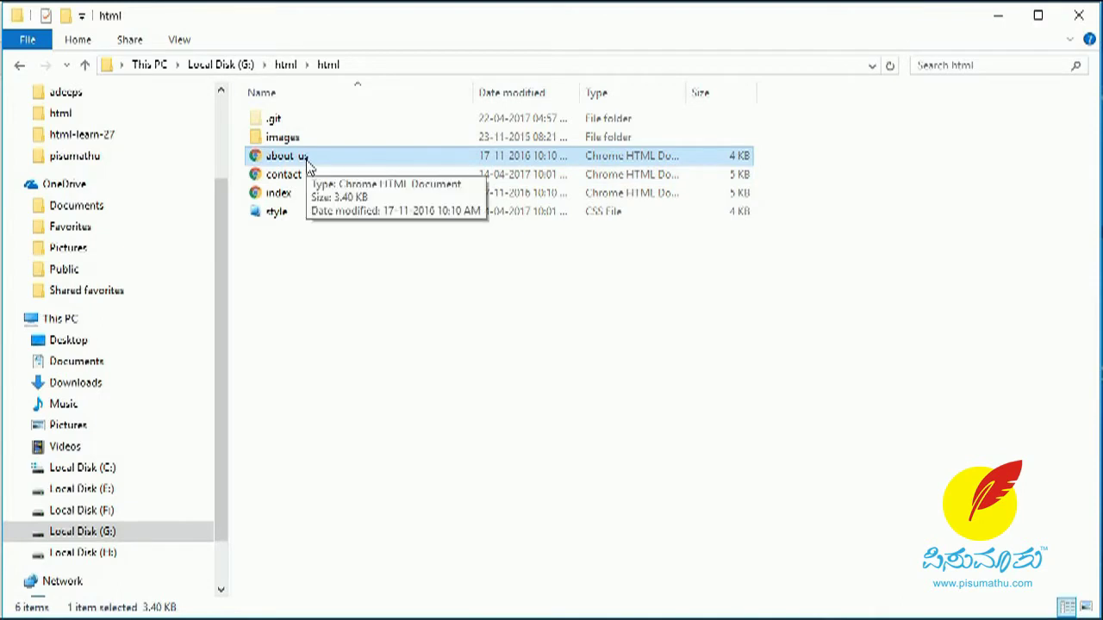
Switch to Brackets and open the about-us, contact and index HTML files from the local html folder
left_click(999, 15)
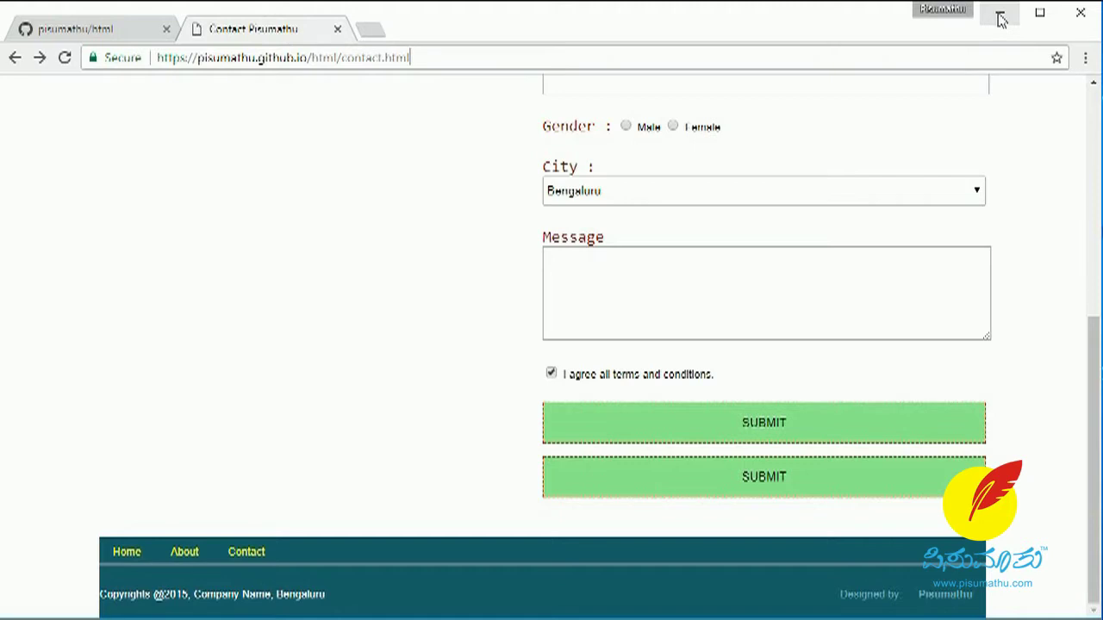
left_click(34, 613)
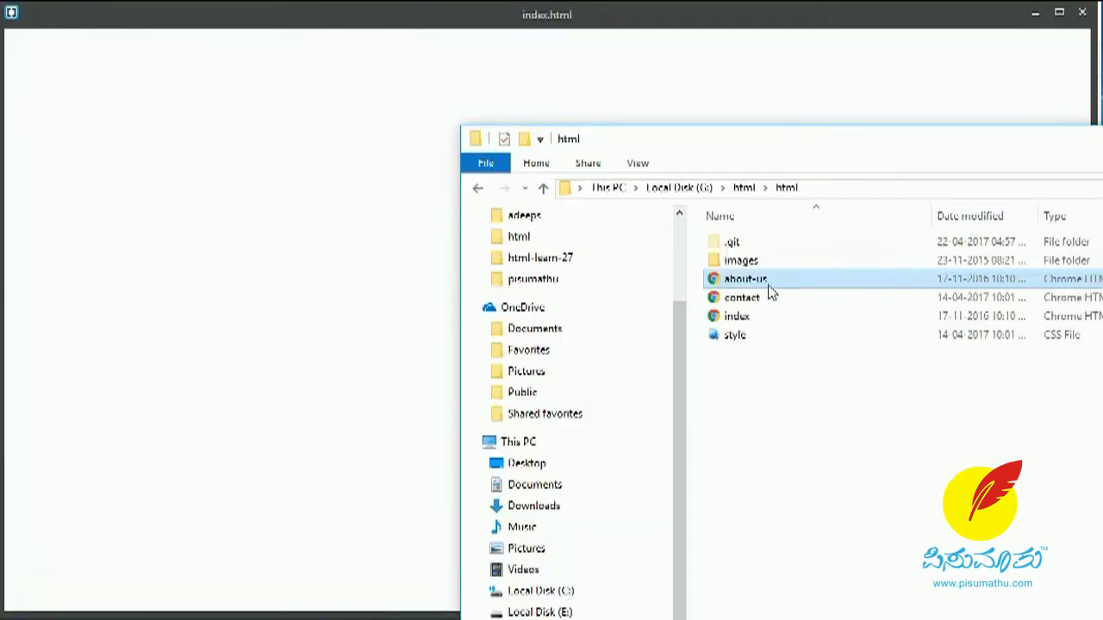
left_click_drag(853, 143, 840, 111)
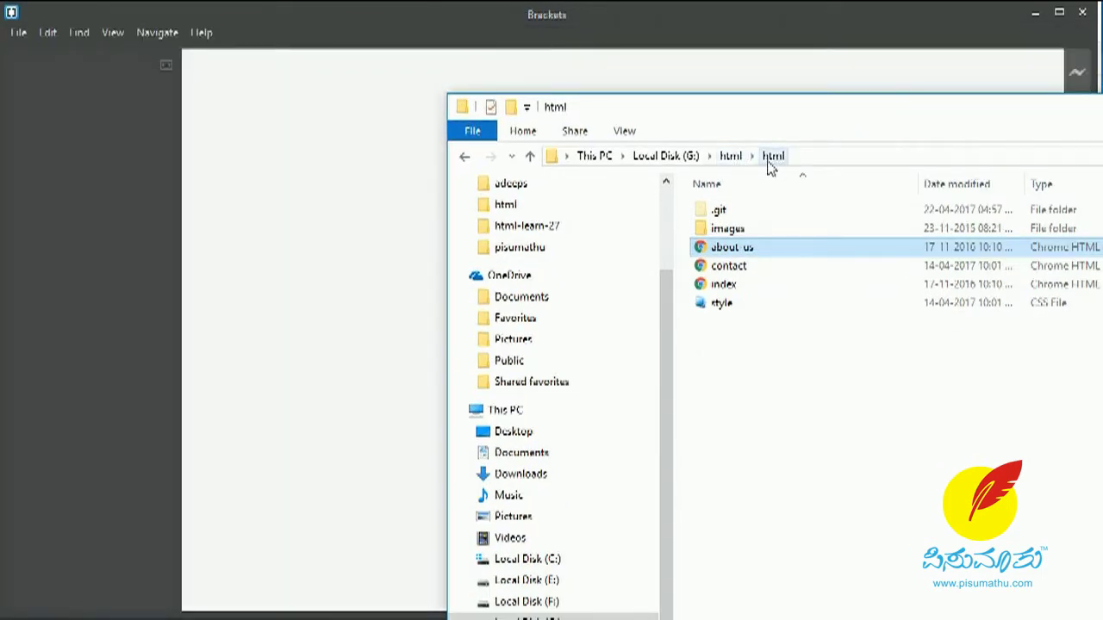
left_click(723, 284, "shift")
left_click_drag(813, 113, 963, 110)
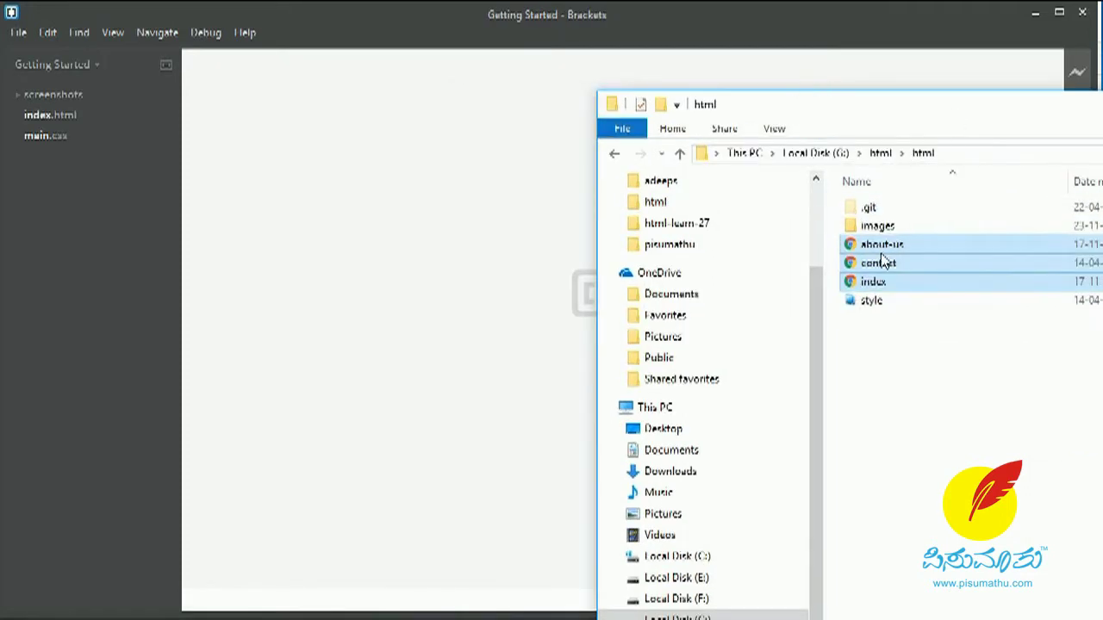
left_click_drag(883, 250, 450, 286)
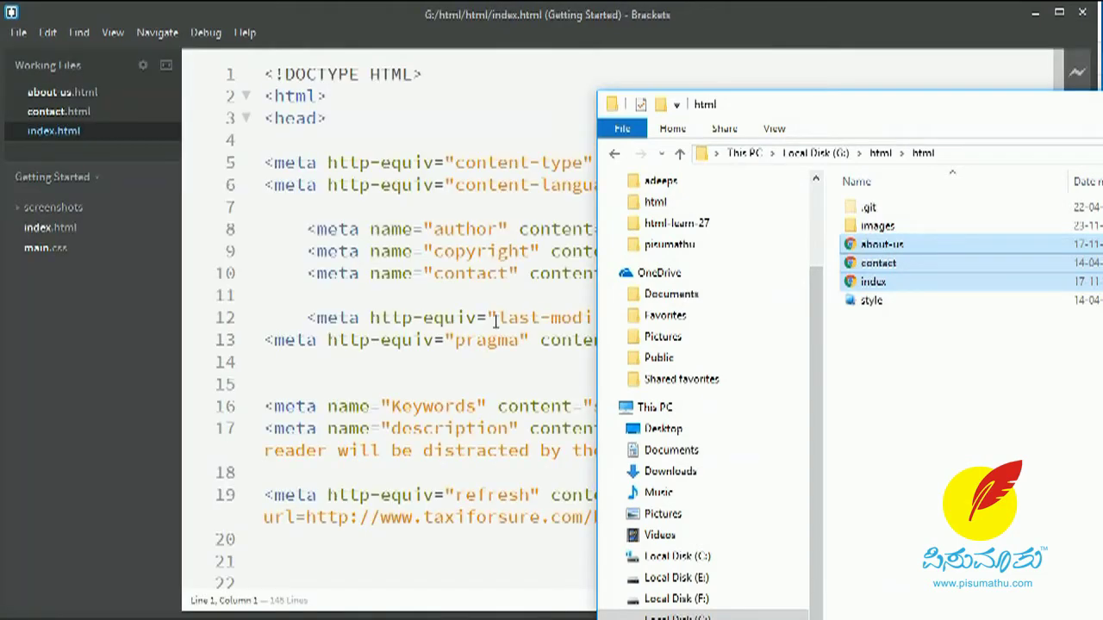
Change the About link in the footer menu of index.html to about-us.html
left_click(486, 109)
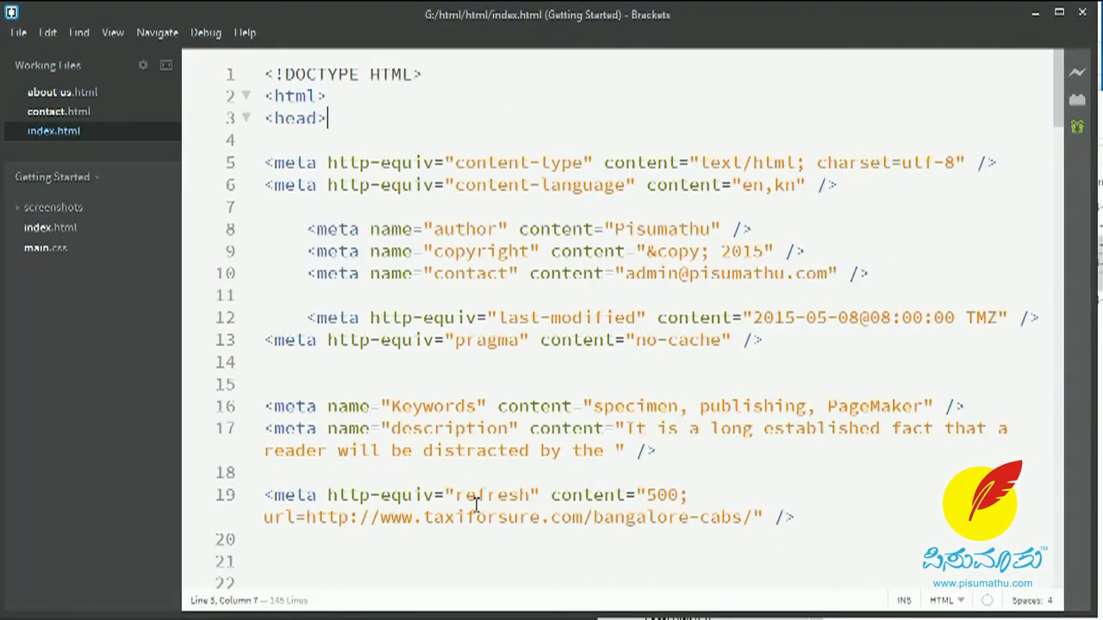
scroll(470, 502, "down", 6)
scroll(471, 501, "down", 10)
scroll(445, 434, "up", 7)
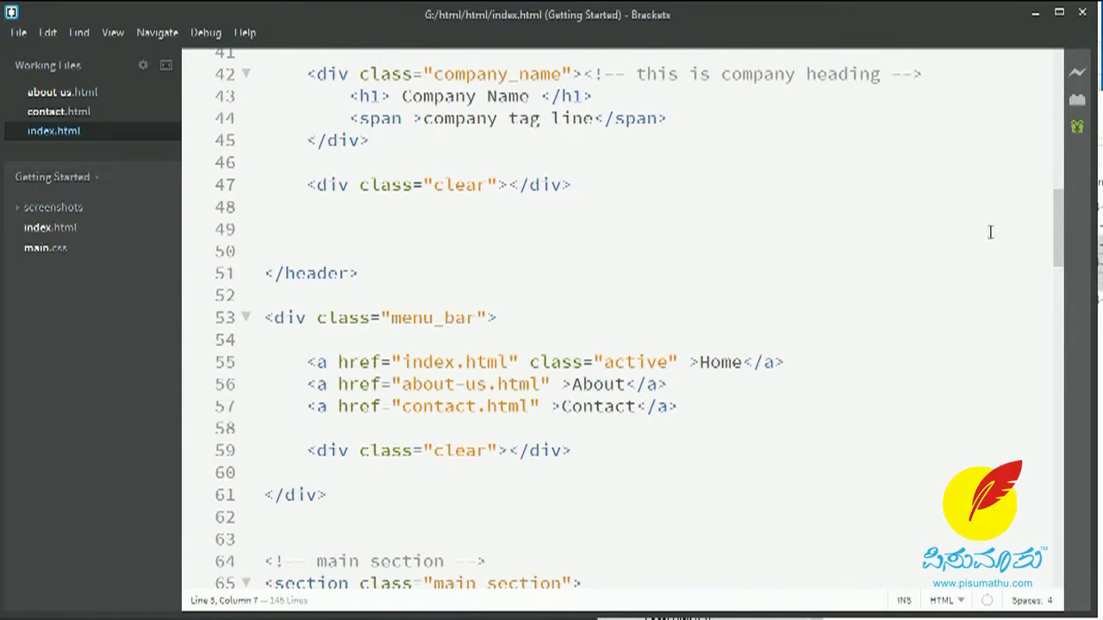
left_click_drag(1059, 240, 1057, 569)
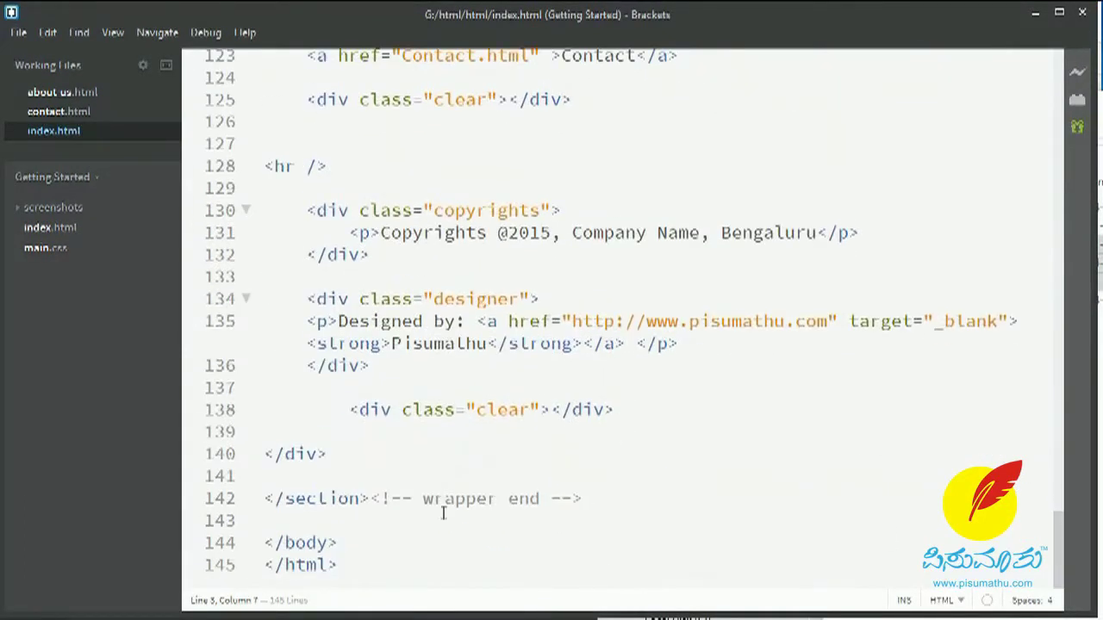
scroll(541, 360, "up", 4)
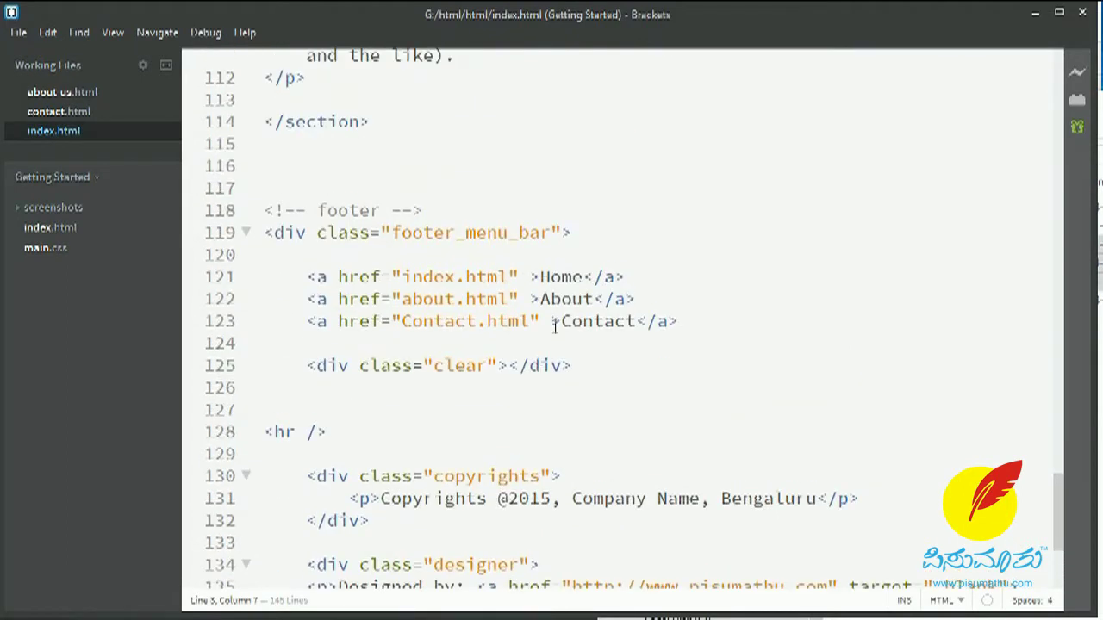
left_click(451, 298)
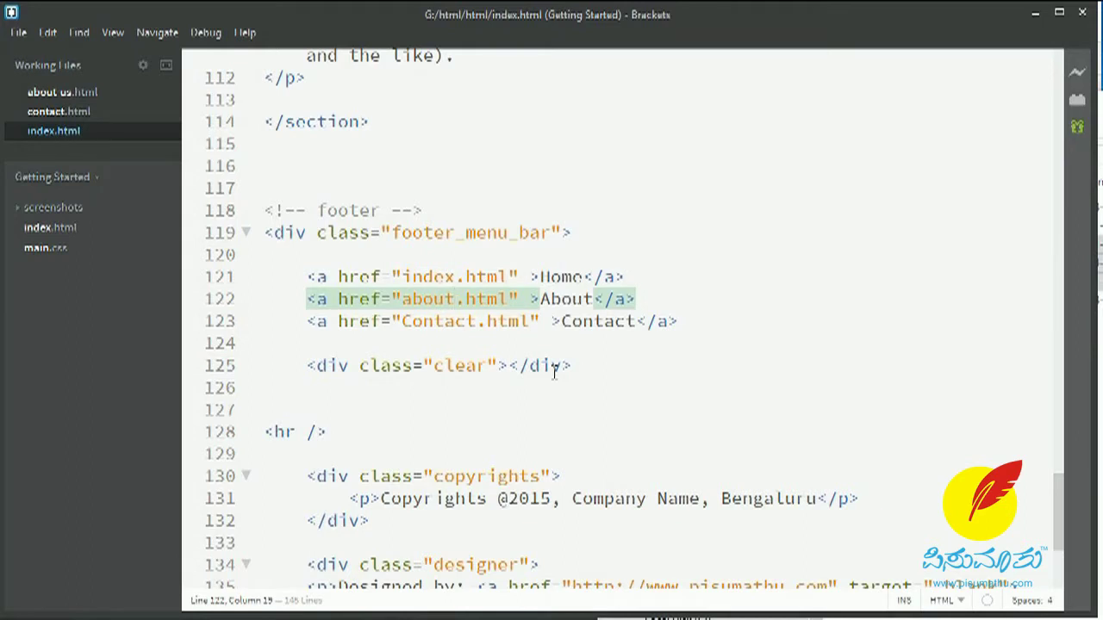
type("-")
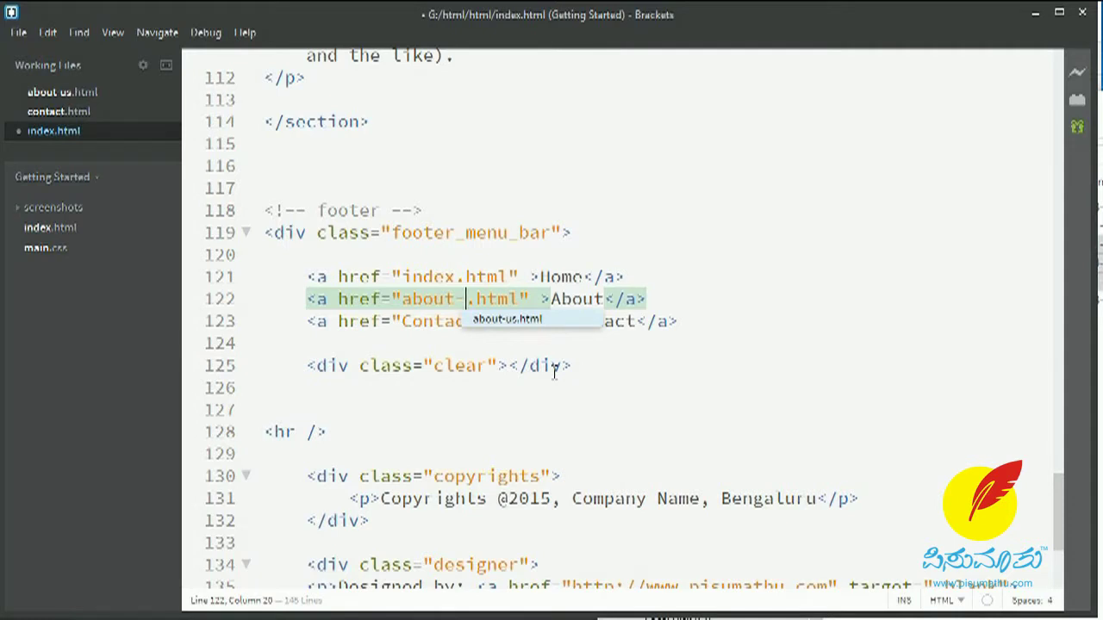
left_click(522, 322)
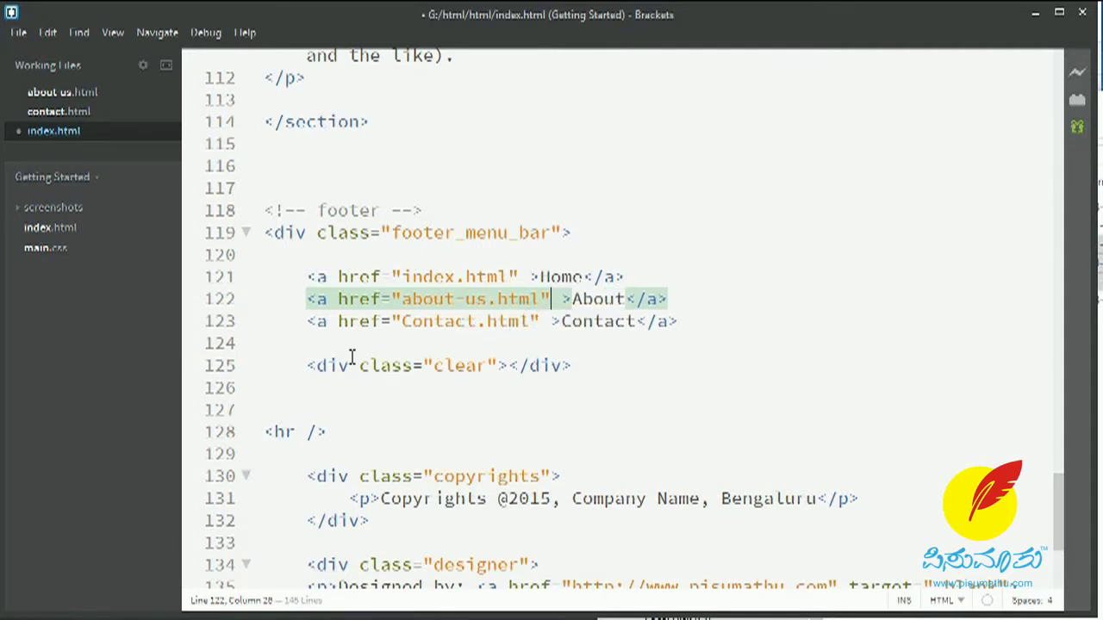
Copy the about-us.html file name from the corrected footer link and save index.html
left_click(402, 299)
left_click(539, 299, "shift")
key("ctrl+c")
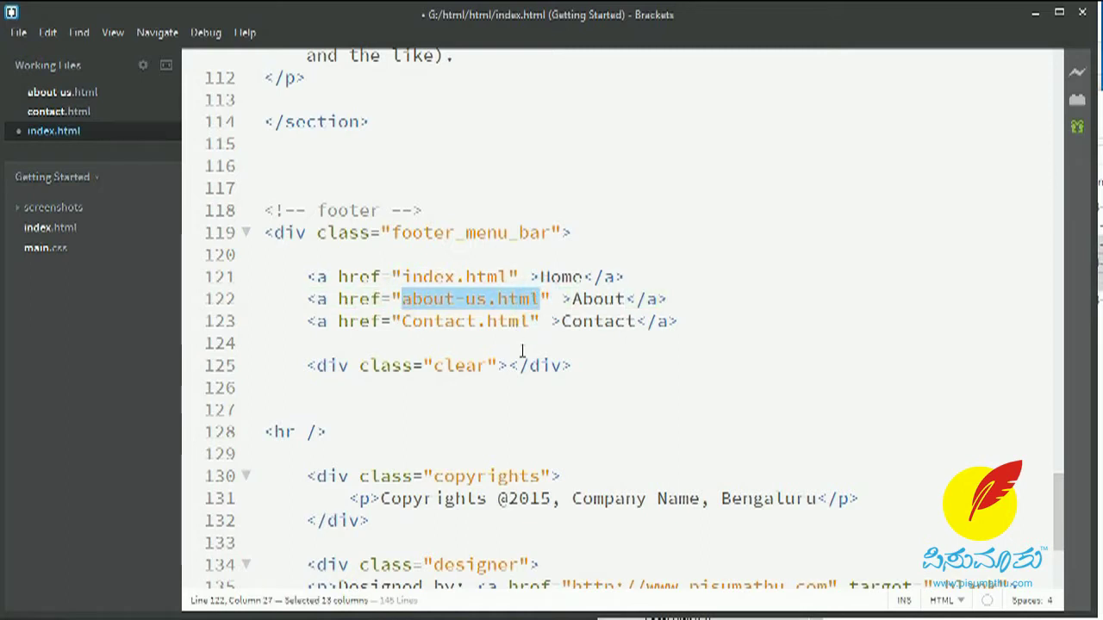
key("ctrl+s")
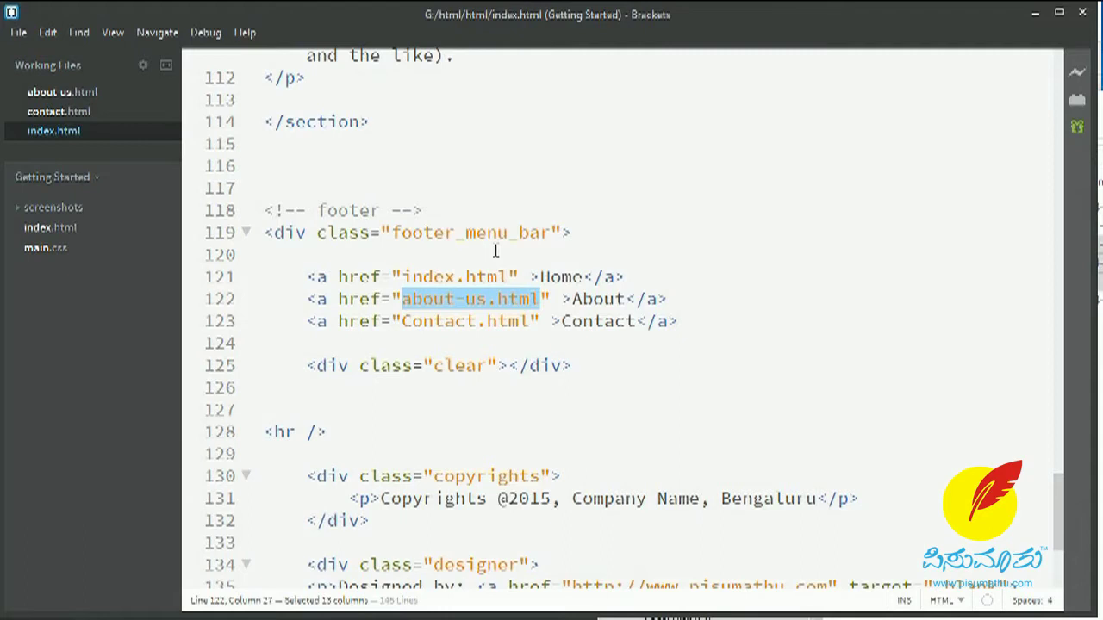
Replace the footer About link's target in contact.html with the copied about-us.html and save the file
left_click(54, 112)
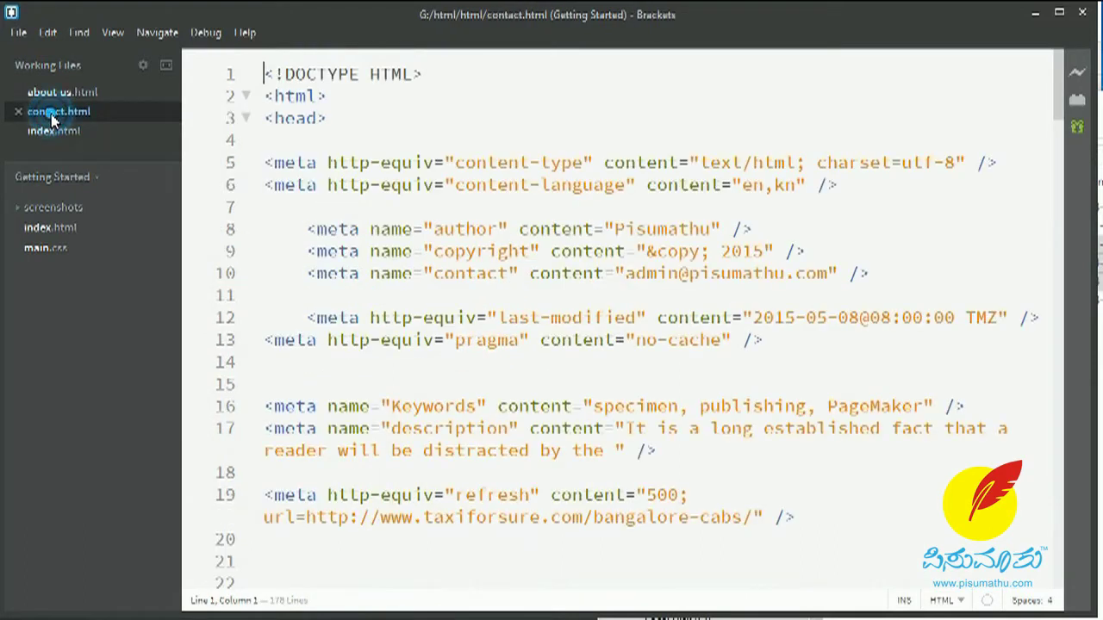
scroll(556, 397, "down", 20)
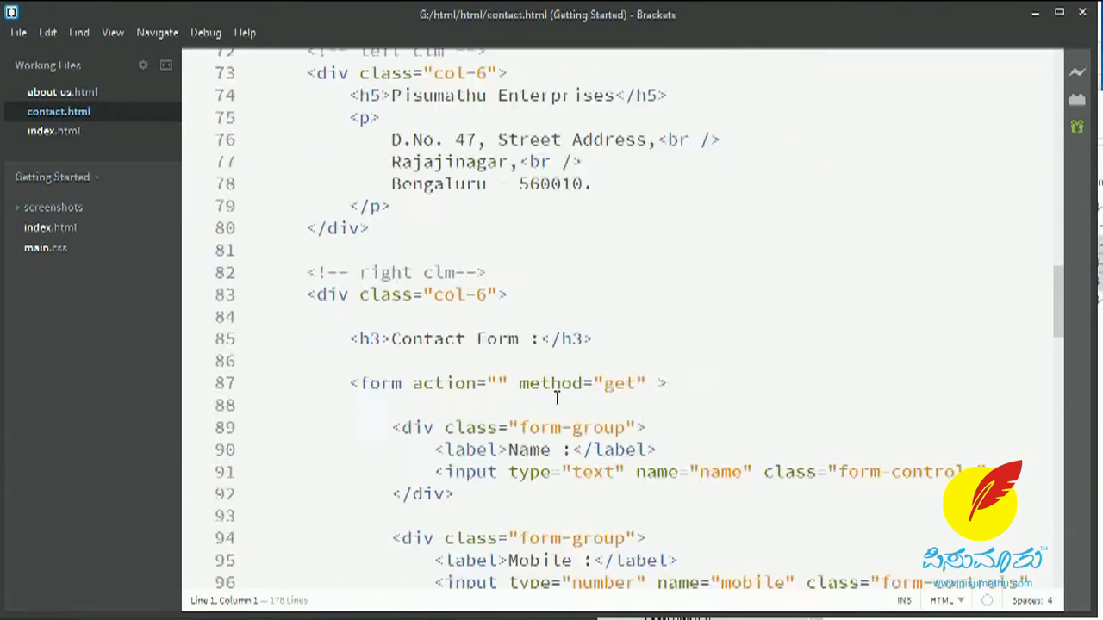
scroll(556, 397, "down", 5)
scroll(557, 400, "up", 5)
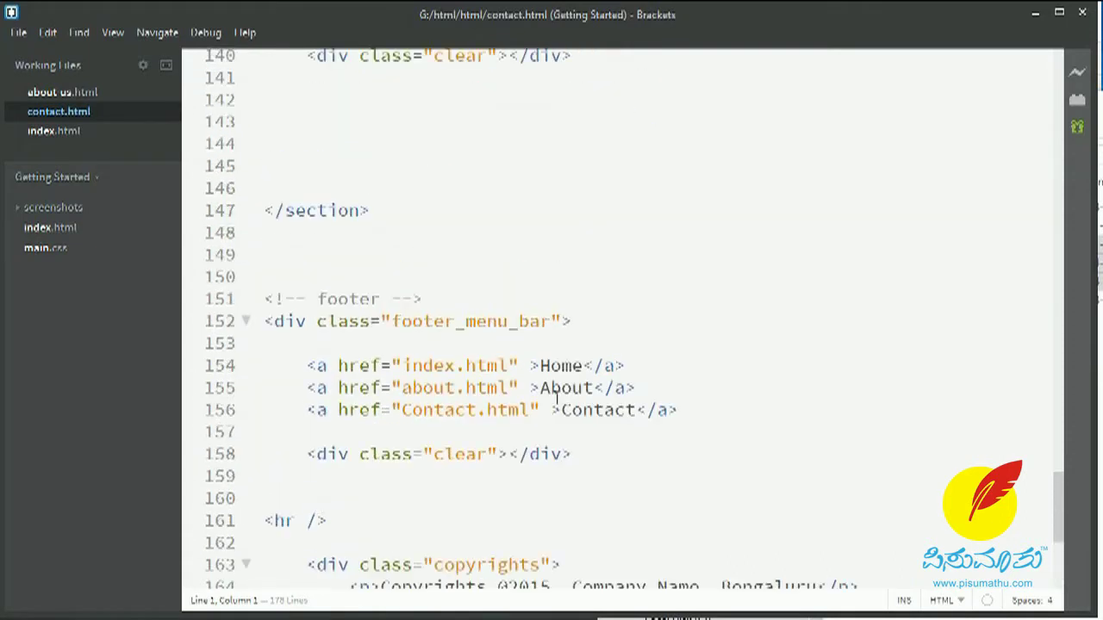
left_click(402, 388)
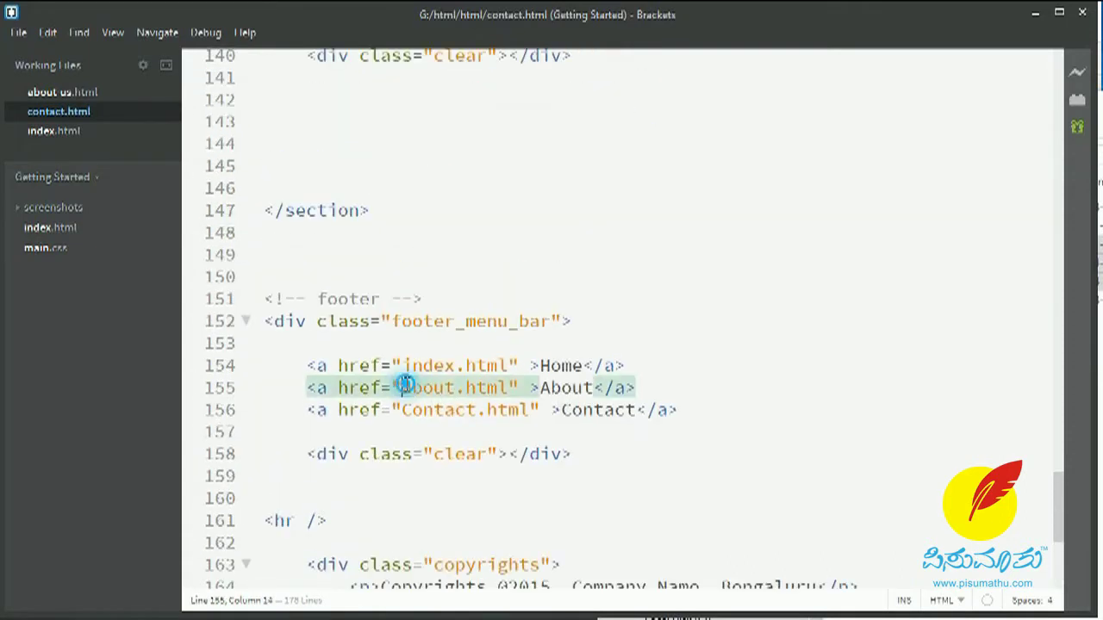
left_click(508, 388, "shift")
key("ctrl+v")
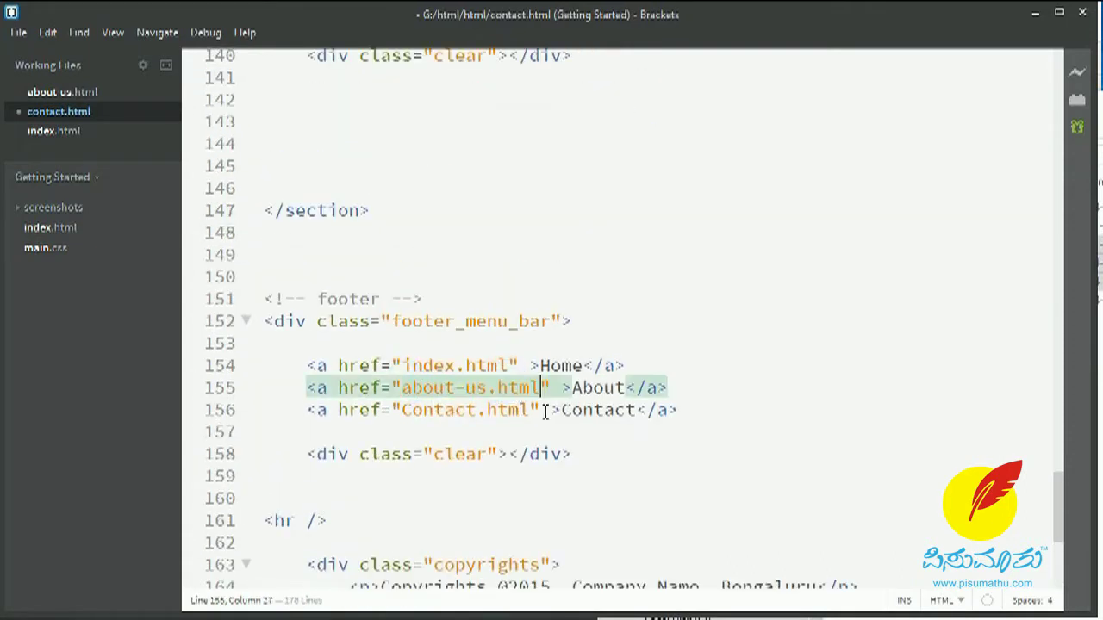
key("ctrl+s")
Change the footer About link's target in about-us.html to about-us.html and save the file
left_click(62, 92)
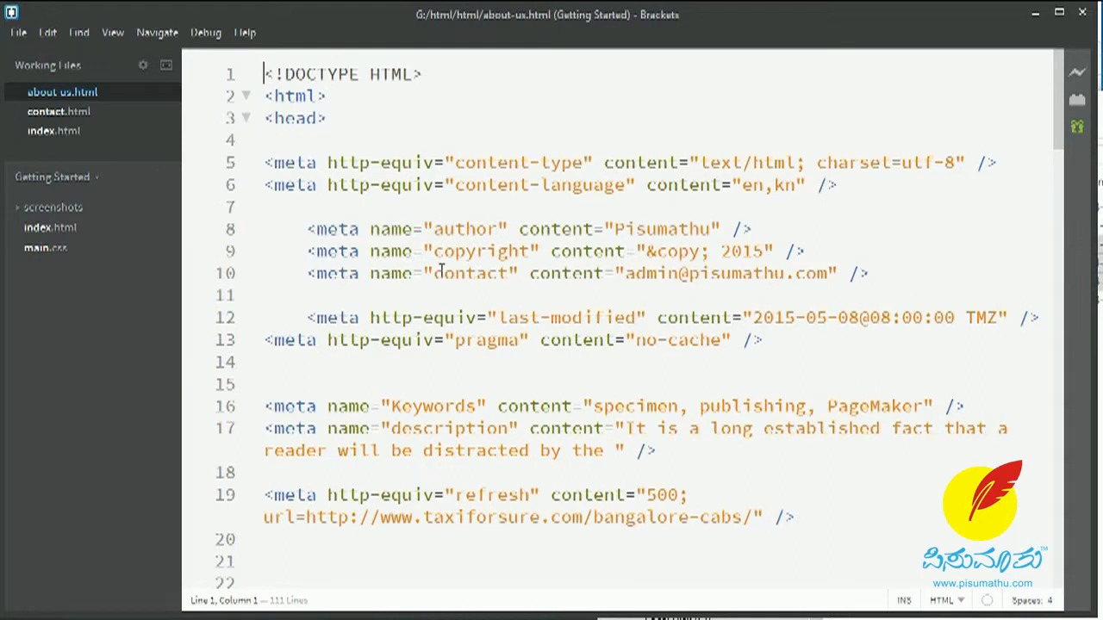
scroll(523, 468, "down", 20)
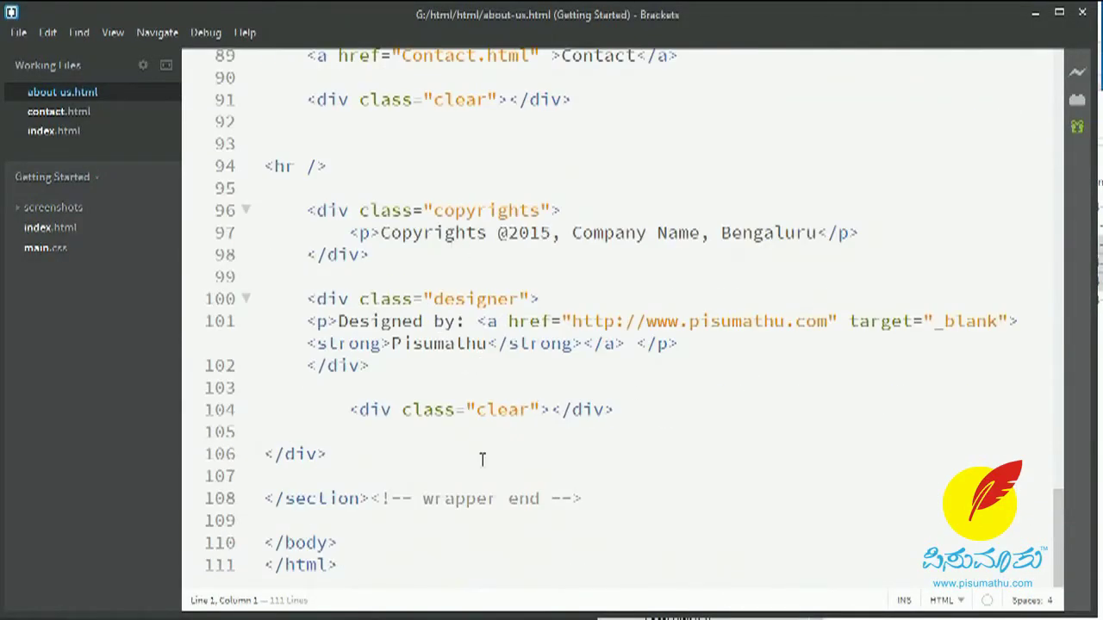
scroll(482, 459, "up", 4)
left_click_drag(403, 298, 508, 298)
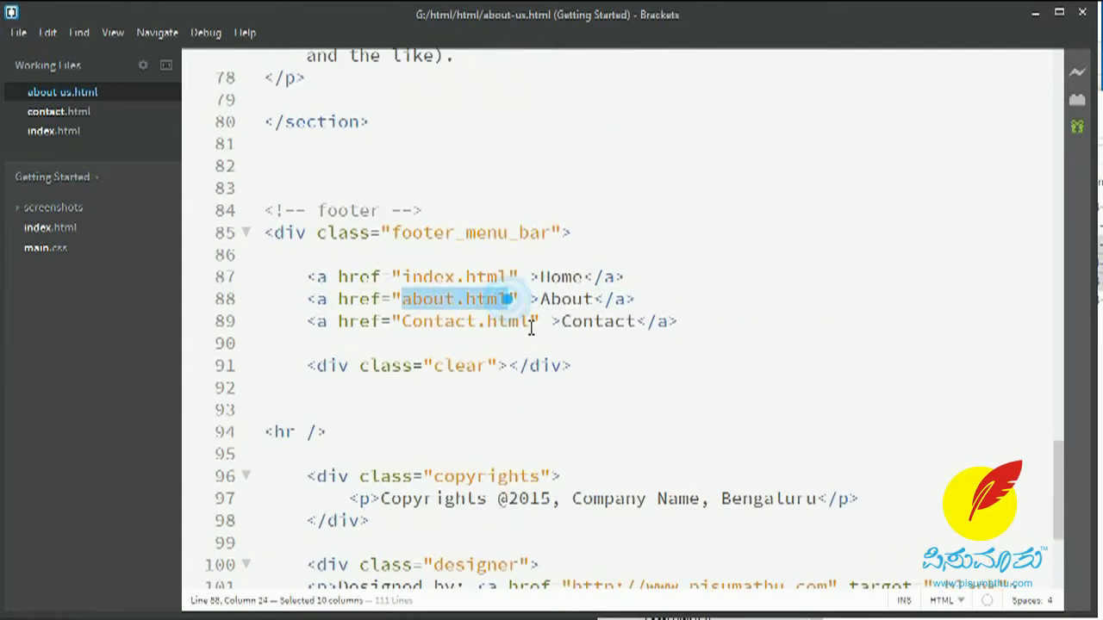
type("about-us.html")
key("ctrl+s")
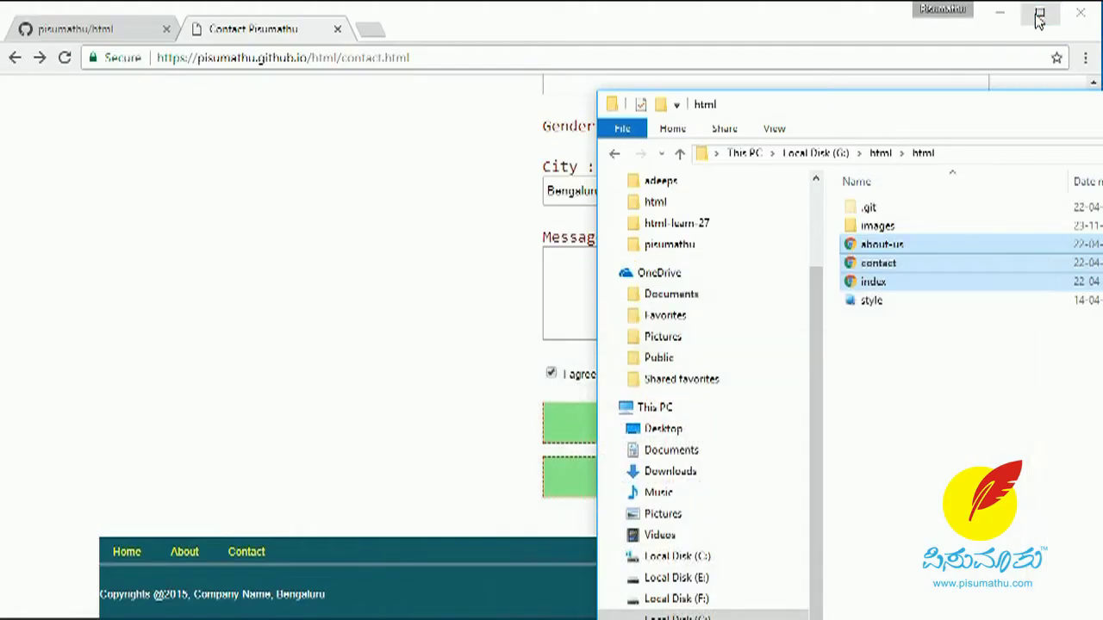
Switch to GitHub Desktop and review the uncommitted changes in about-us.html, contact.html and index.html on the gh-pages branch
left_click(1035, 13)
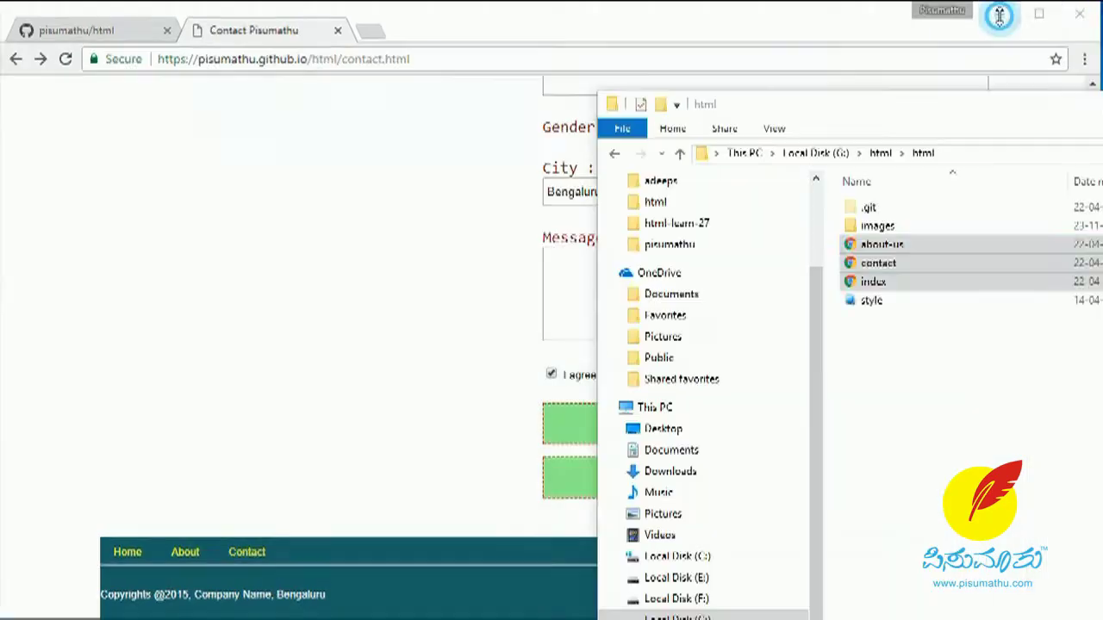
left_click(1000, 13)
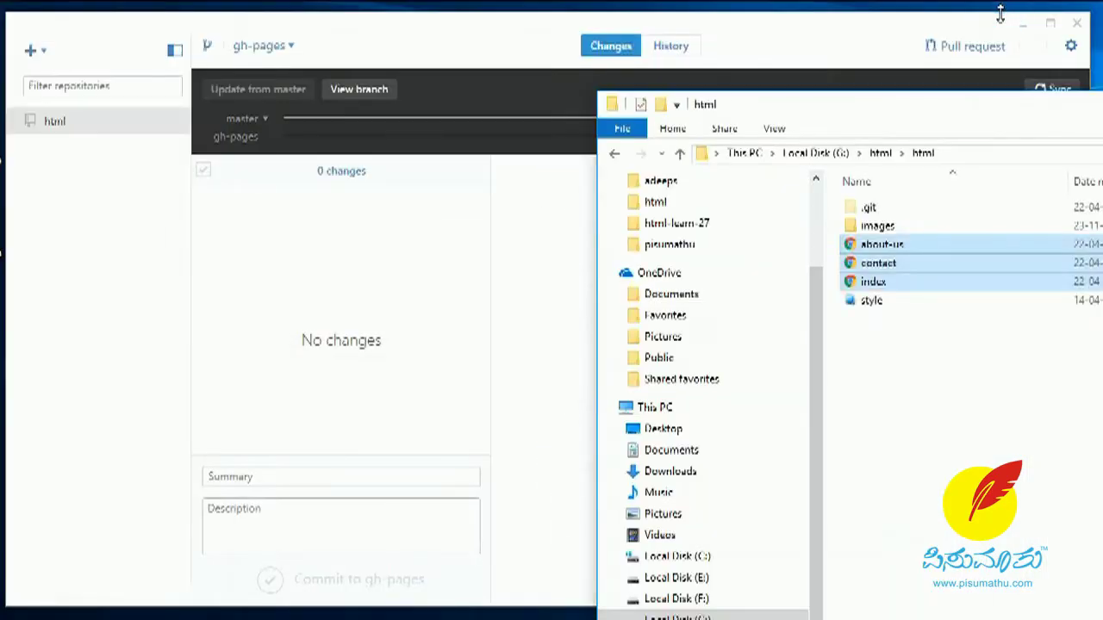
left_click(842, 42)
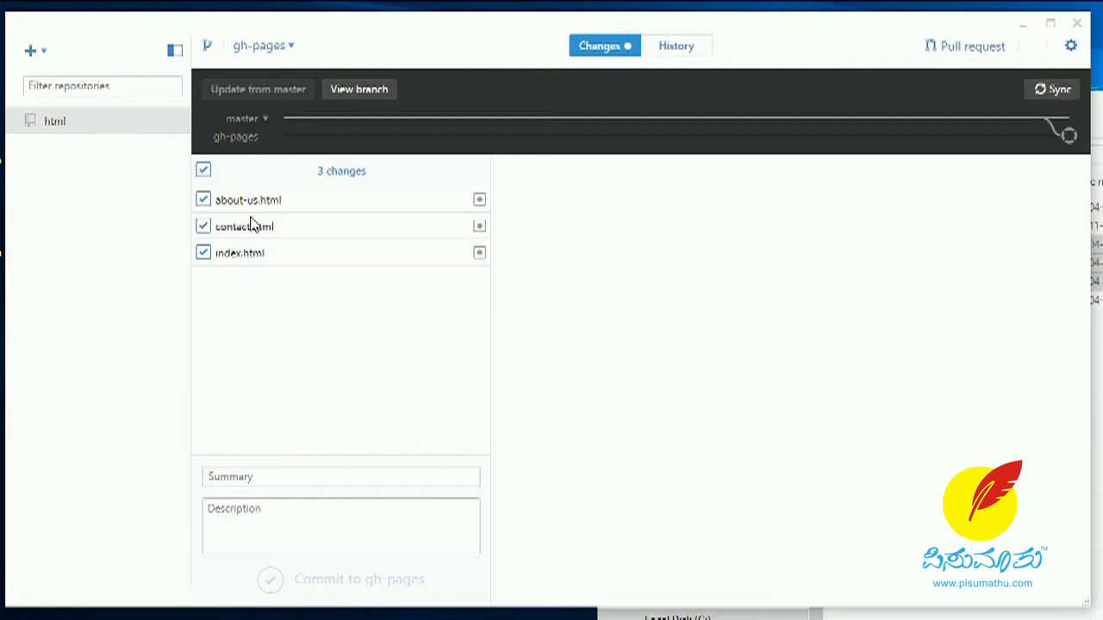
left_click(294, 198)
left_click(301, 227)
left_click(297, 252)
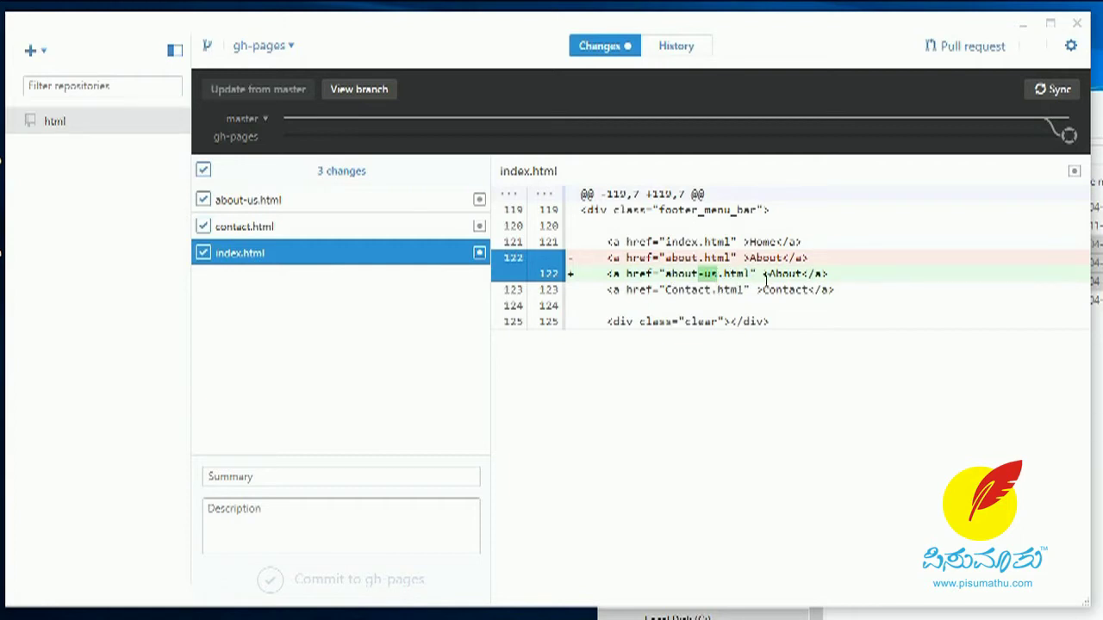
left_click(407, 225)
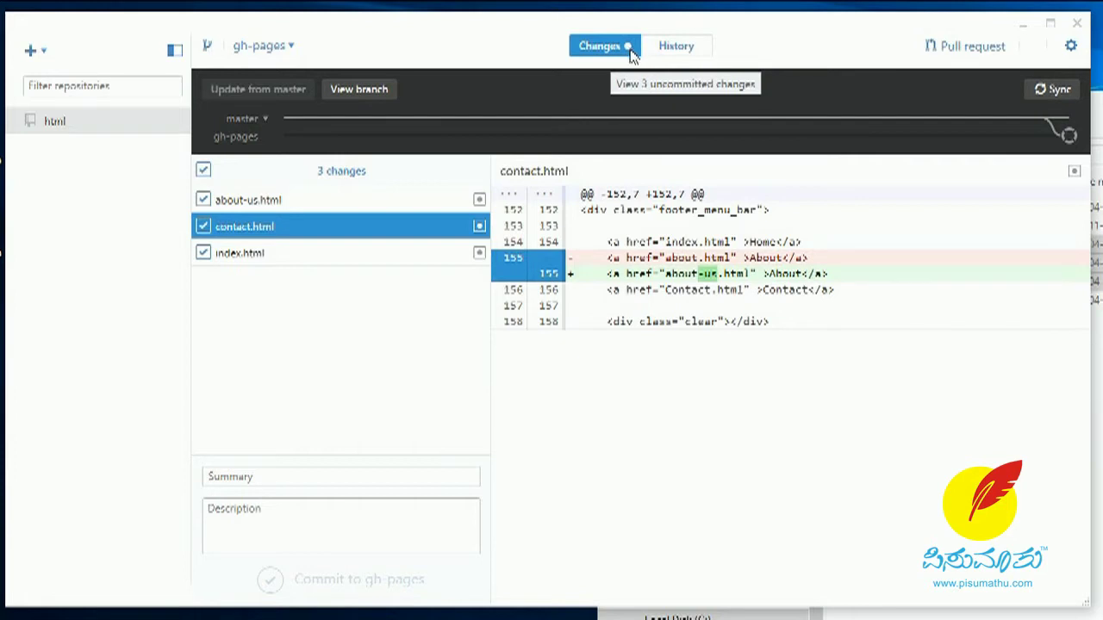
left_click(551, 48)
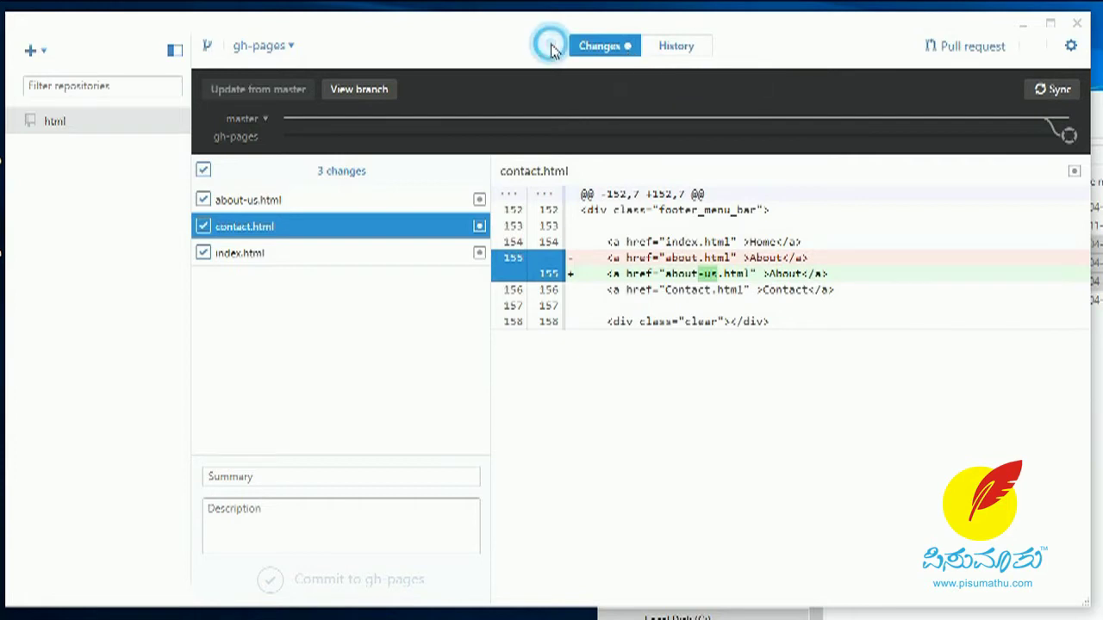
left_click(1059, 90)
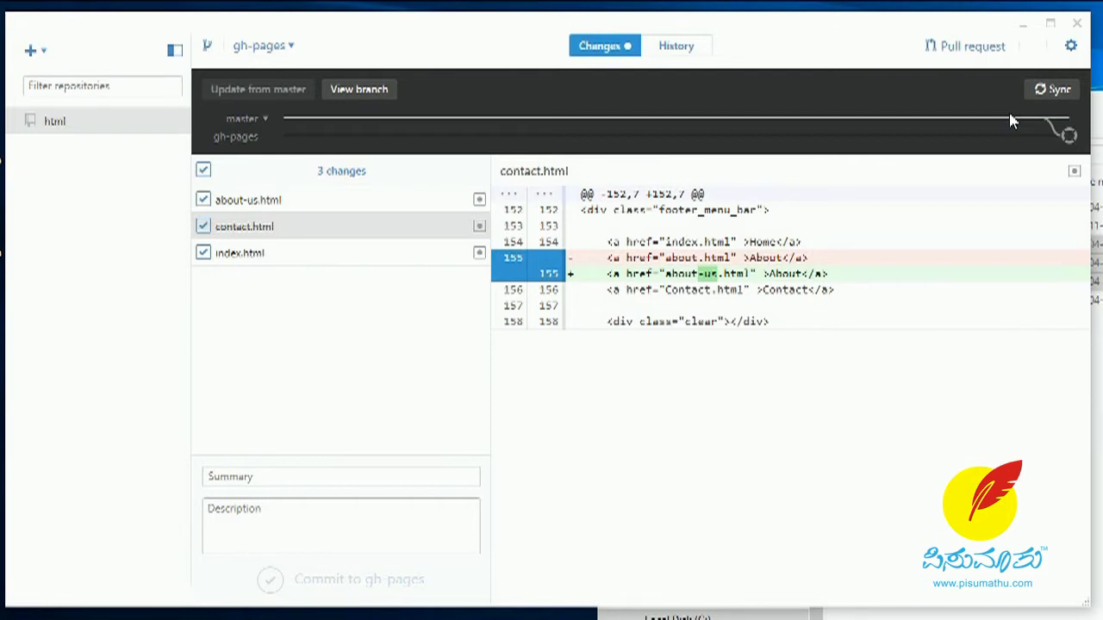
Enter the commit summary "2nd update" and the description "about link corrected."
left_click(287, 475)
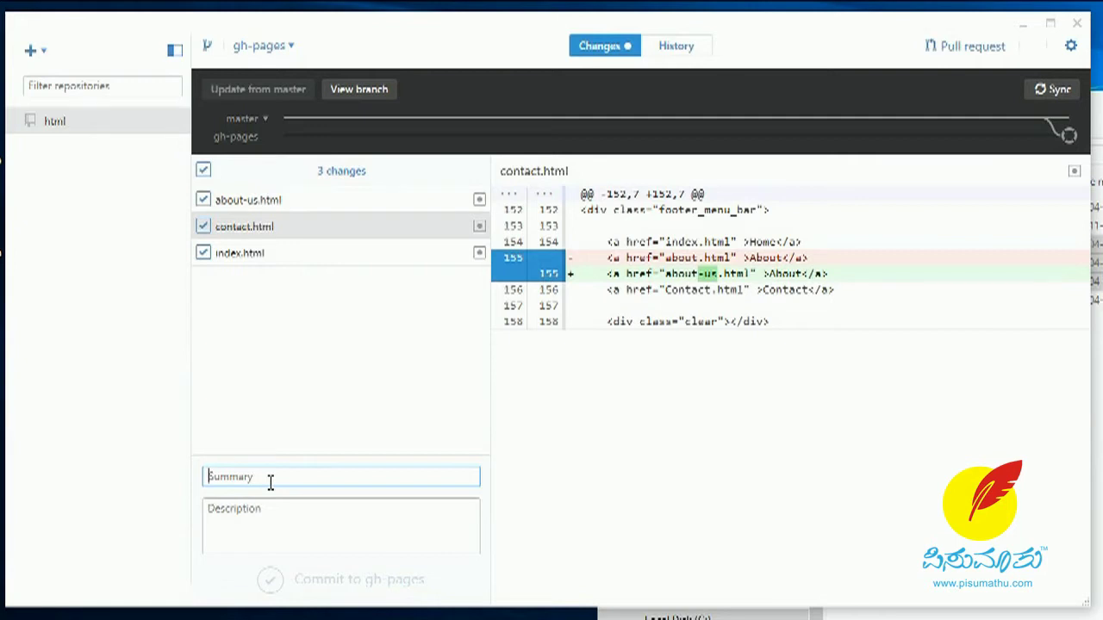
type("2")
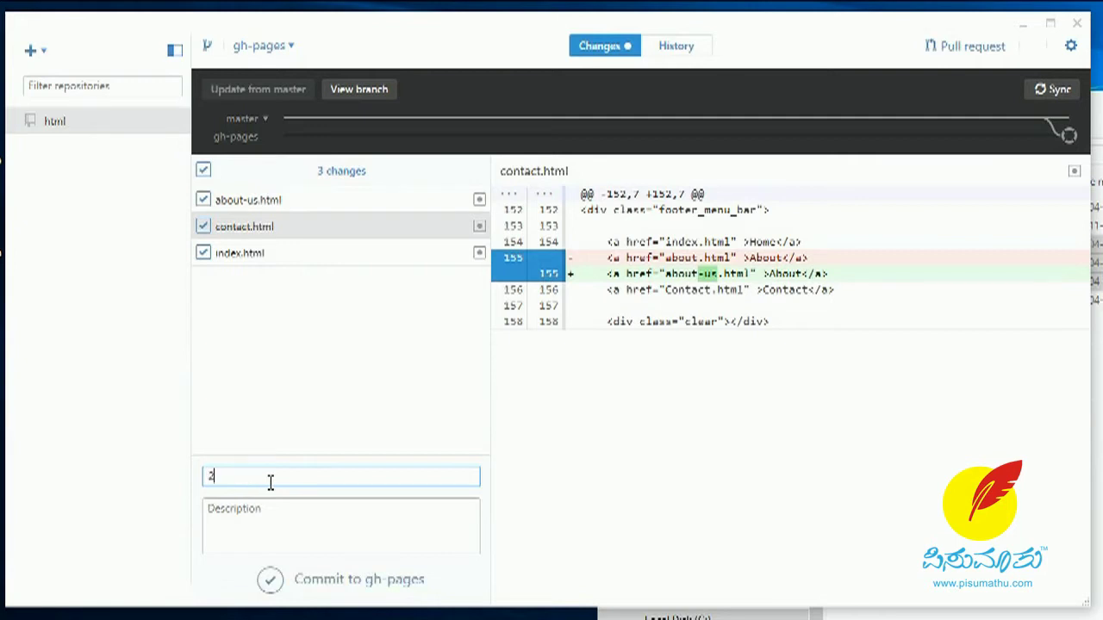
type("nd update")
left_click(287, 523)
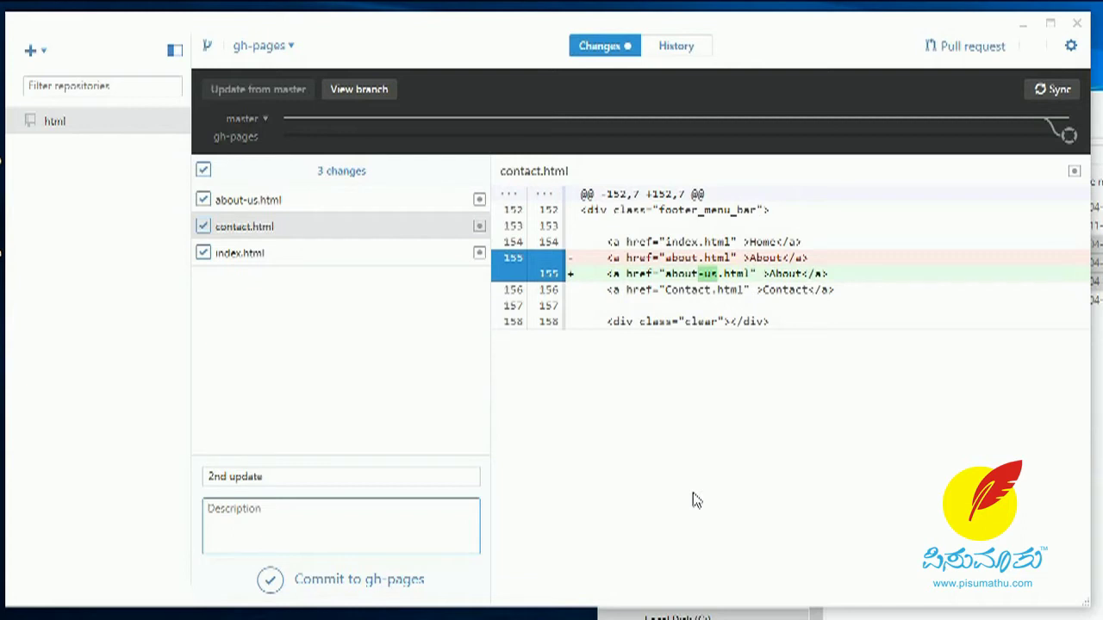
type("about link corrected.")
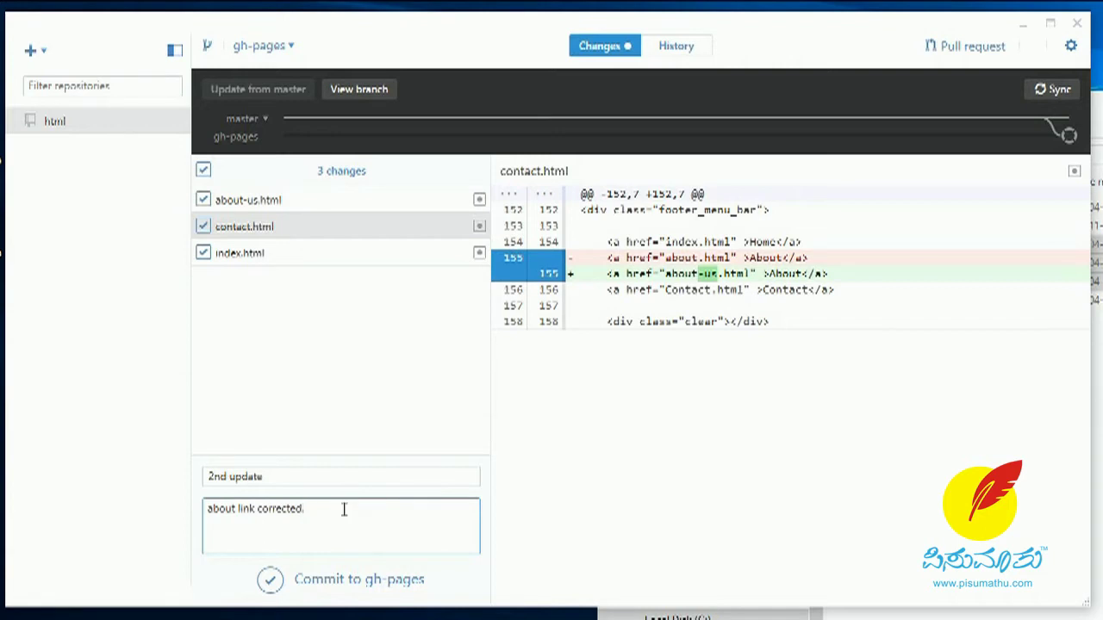
Extend the commit description with "about.html to about-us.html", reusing the old file name copied from the contact.html diff
left_click_drag(665, 257, 731, 259)
key("ctrl+c")
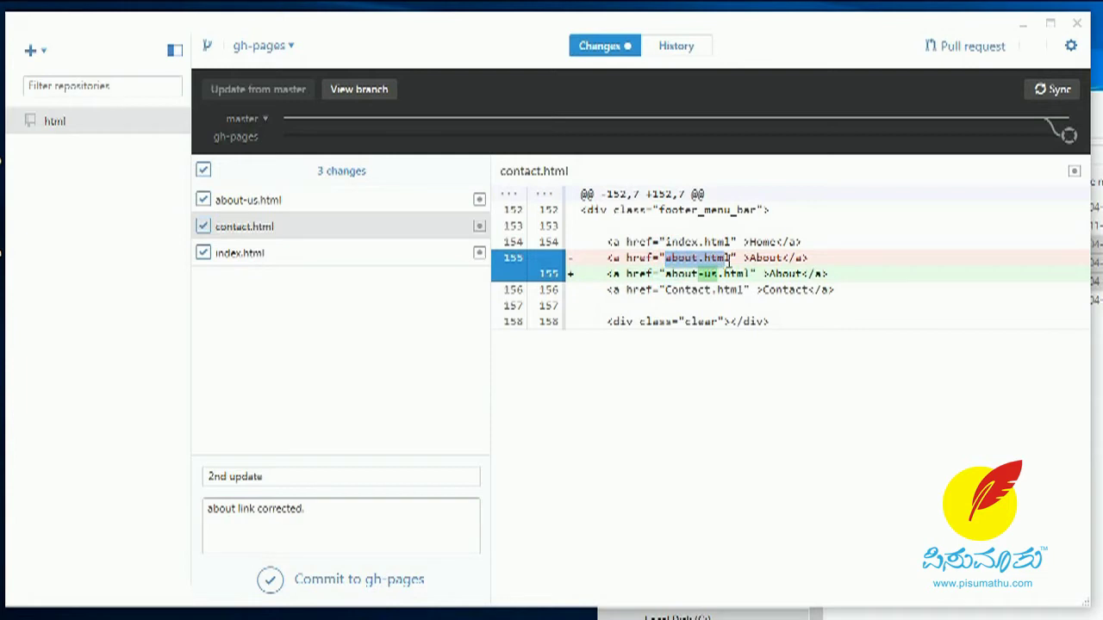
left_click(390, 515)
type(".")
key("ctrl+v")
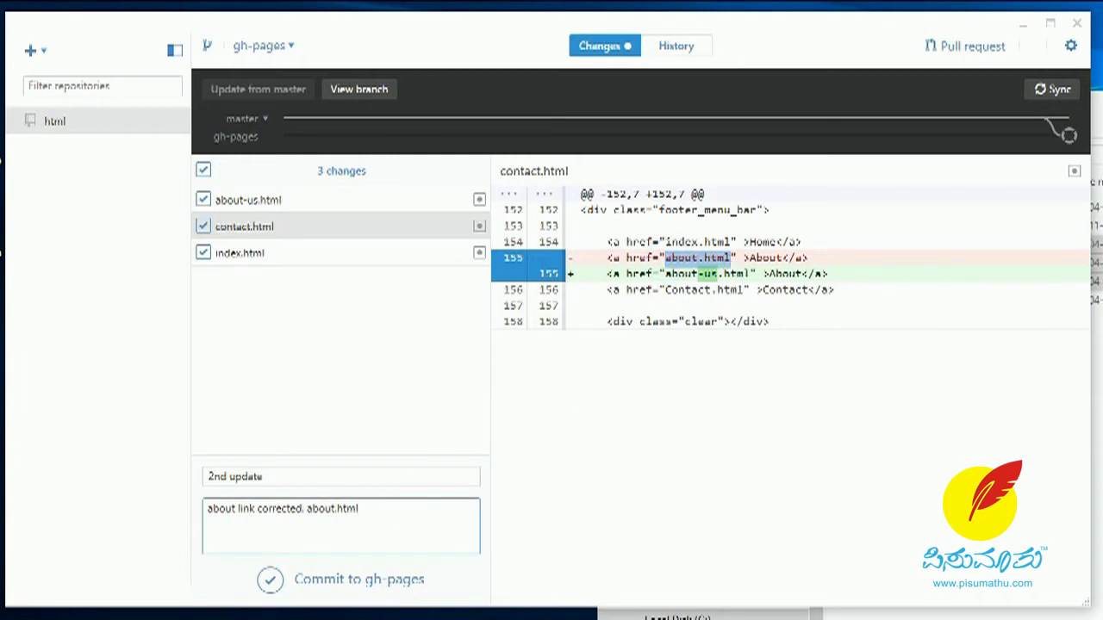
type("to")
key("ctrl+v")
left_click(408, 508)
type("-us")
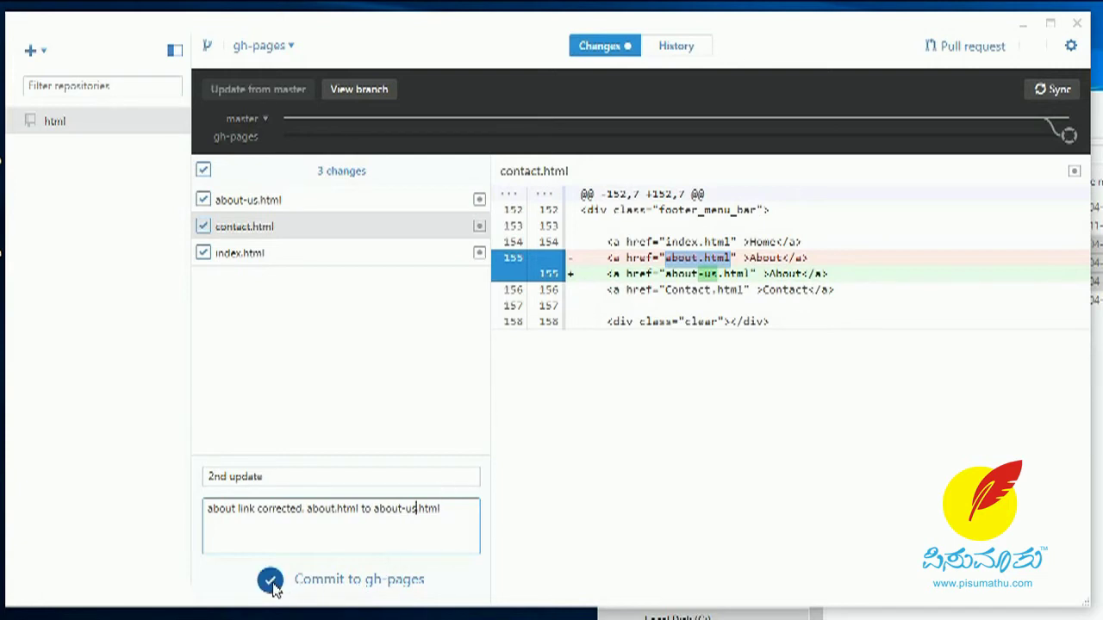
Commit the three changed files to gh-pages and sync the repository with GitHub
left_click(270, 584)
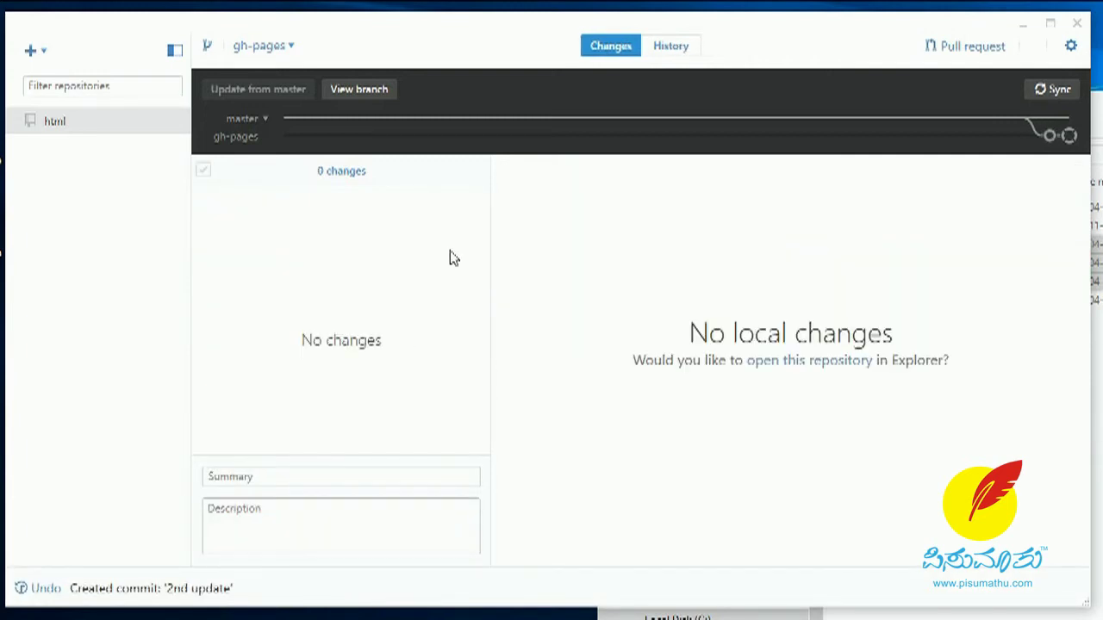
left_click(1049, 91)
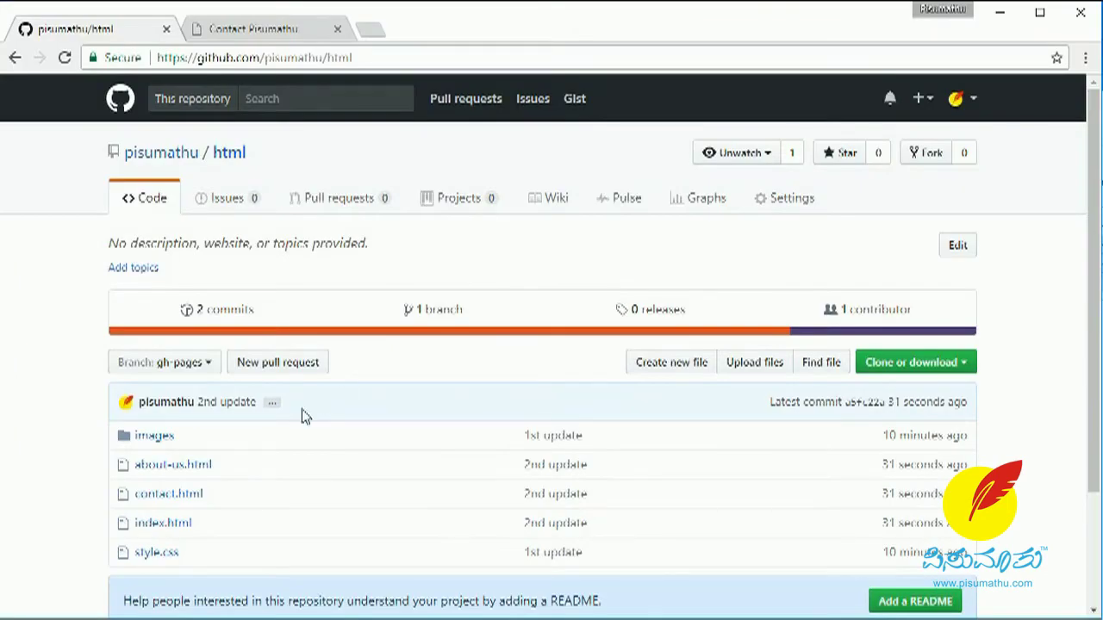
Switch to the html repository in Chrome, open the "2nd update" commit and examine its changes in all three HTML files
left_click(234, 410)
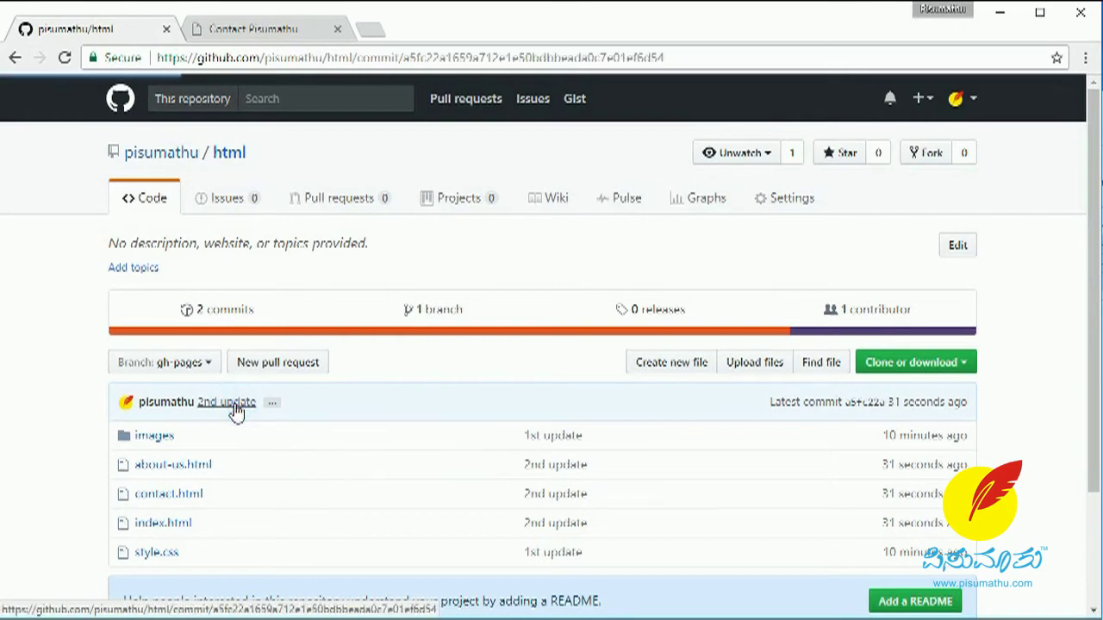
scroll(321, 392, "down", 2)
scroll(322, 387, "down", 2)
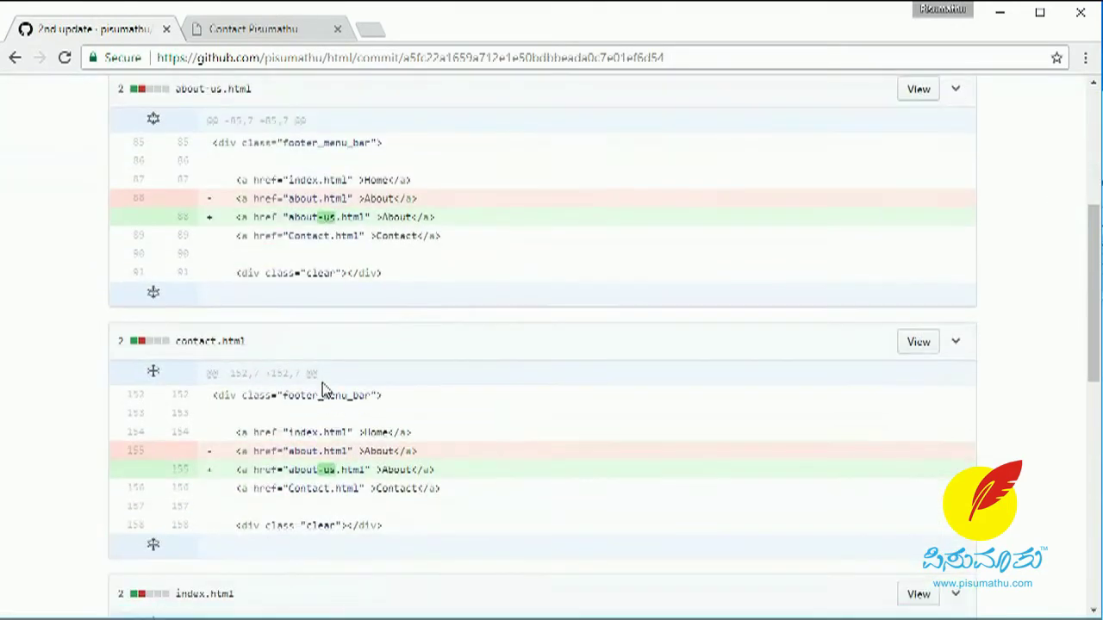
scroll(320, 276, "up", 3)
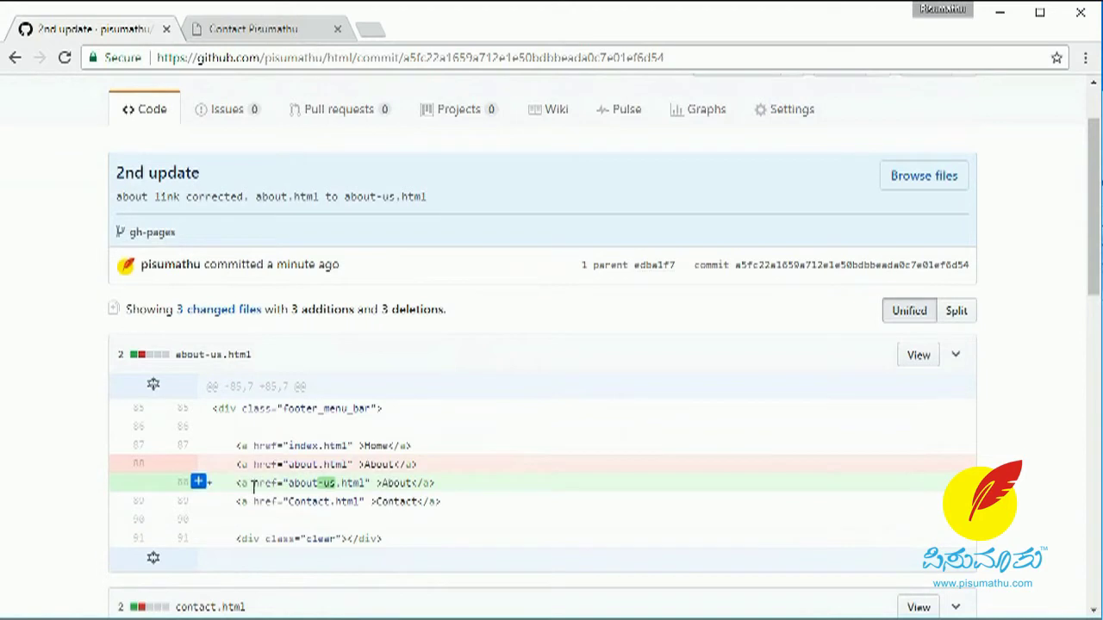
left_click_drag(239, 463, 459, 464)
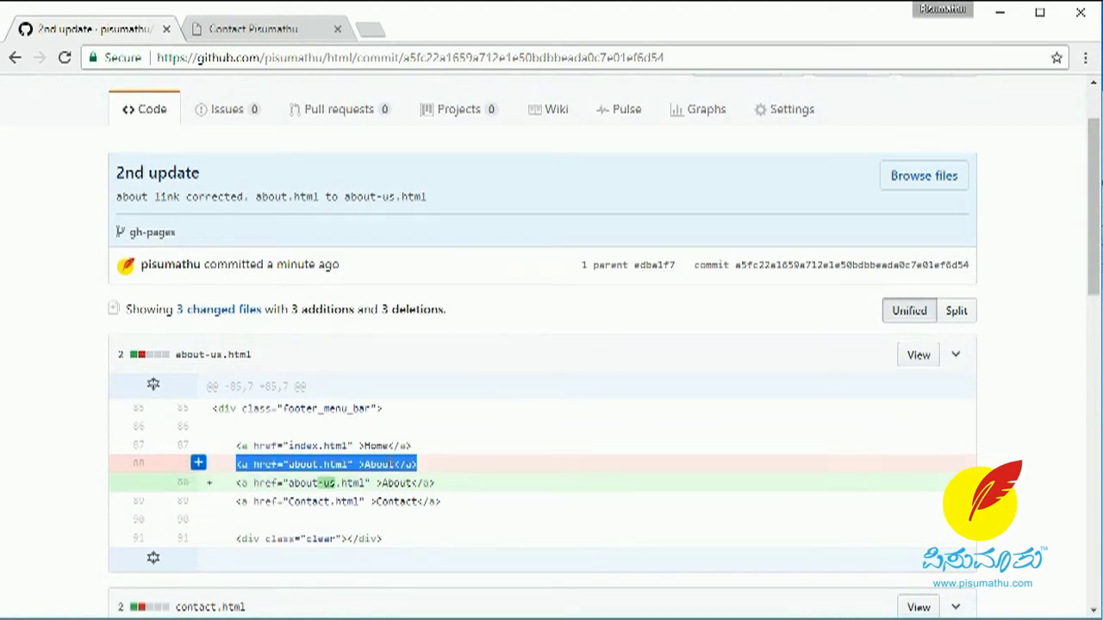
scroll(466, 487, "down", 4)
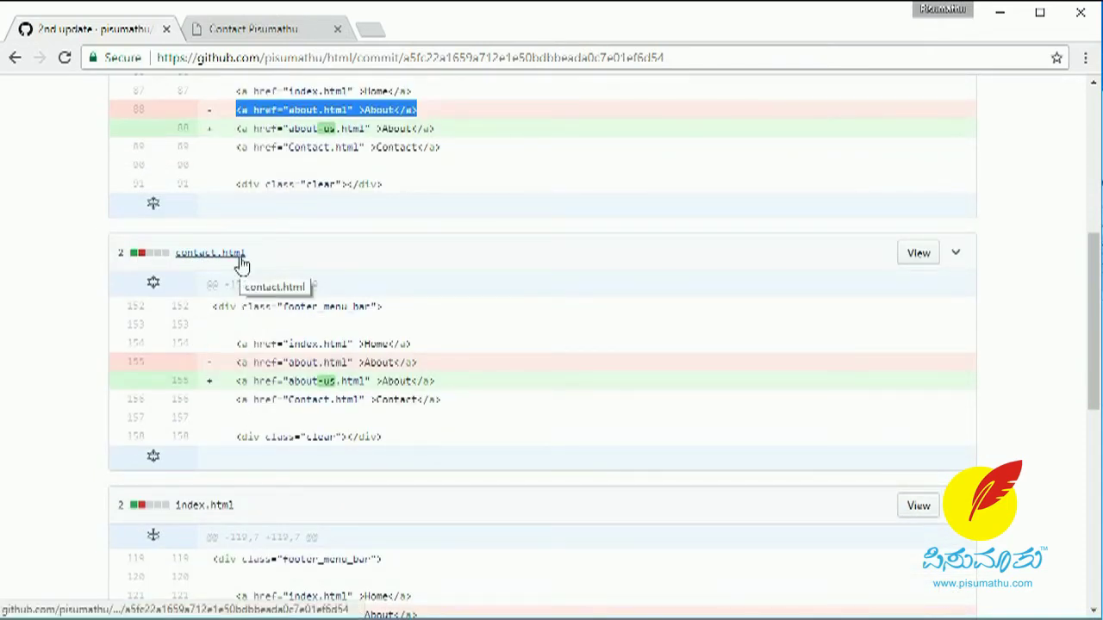
scroll(381, 465, "down", 4)
scroll(382, 465, "up", 9)
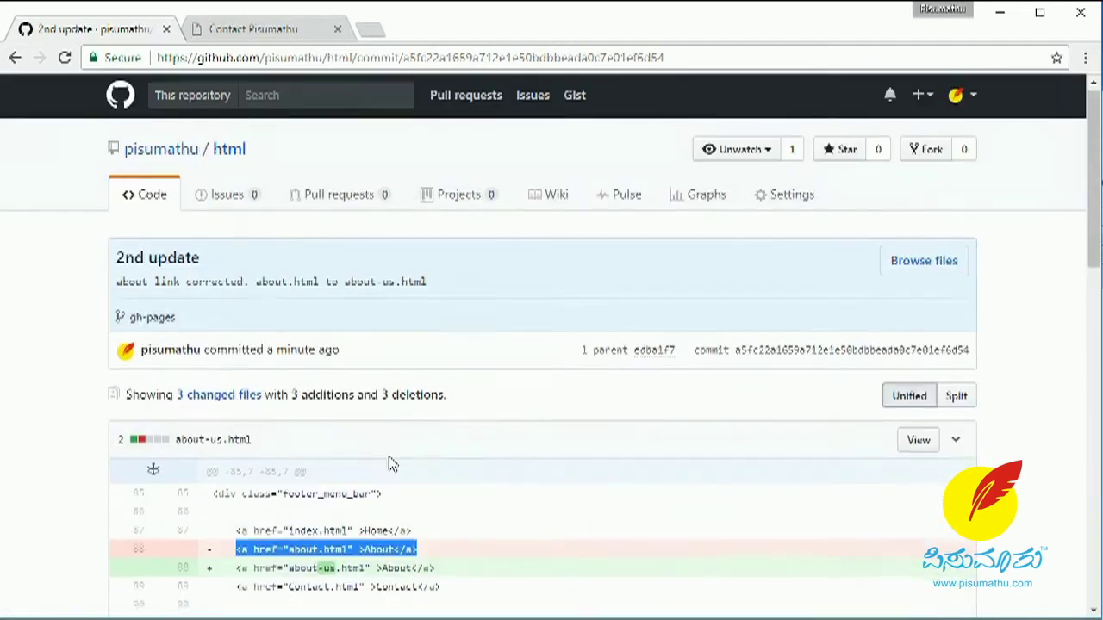
scroll(387, 487, "down", 2)
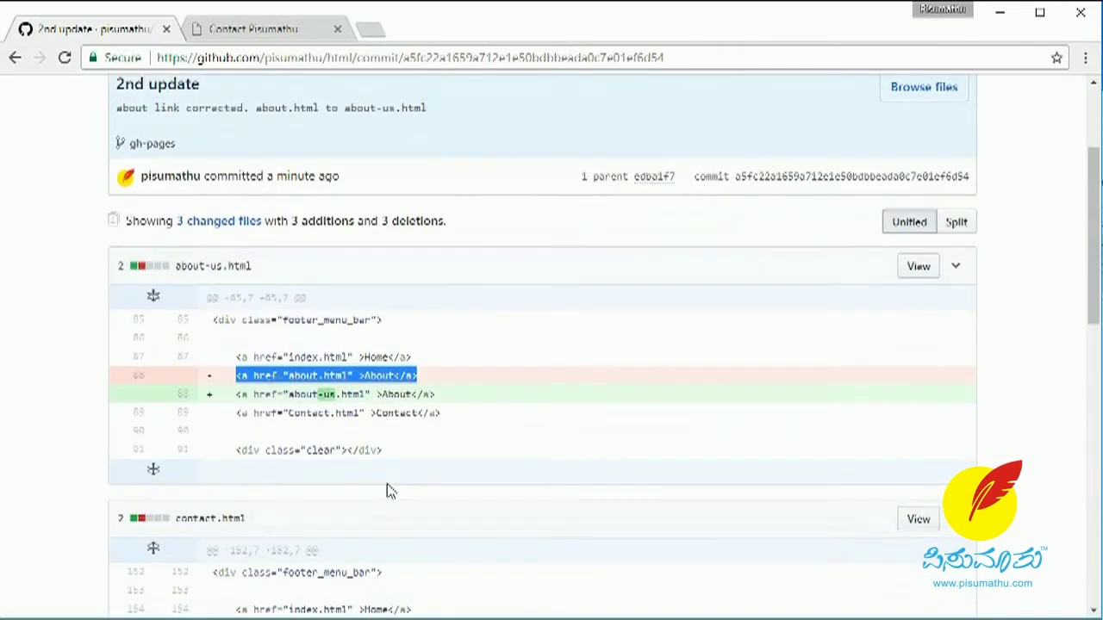
scroll(386, 490, "up", 2)
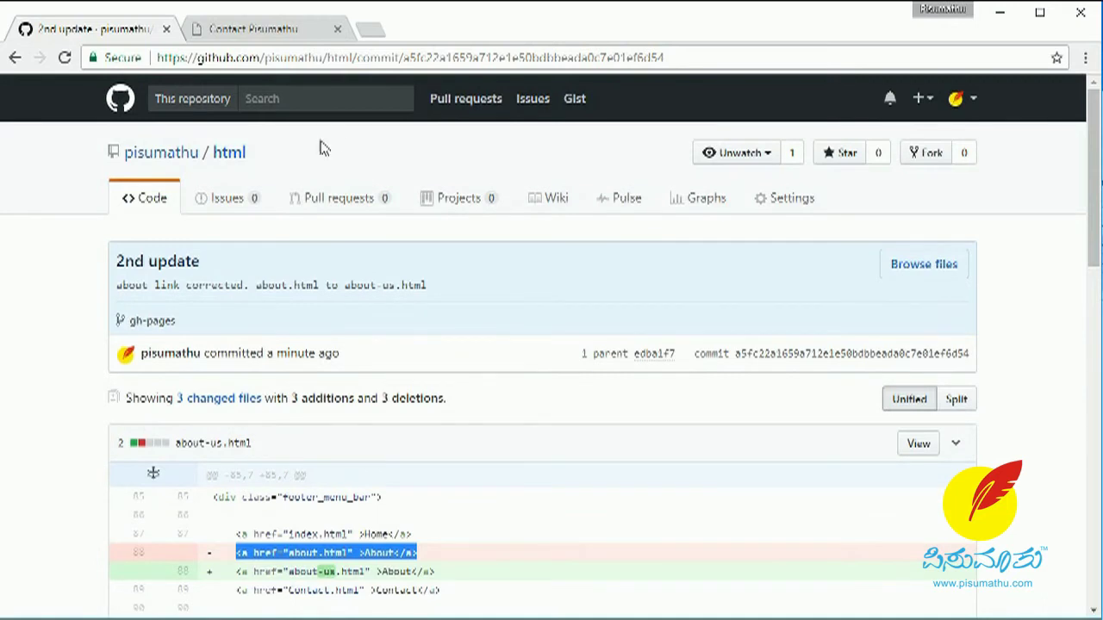
Reload the live contact page on github.io, follow its footer About link and check the file name in the address
left_click(267, 33)
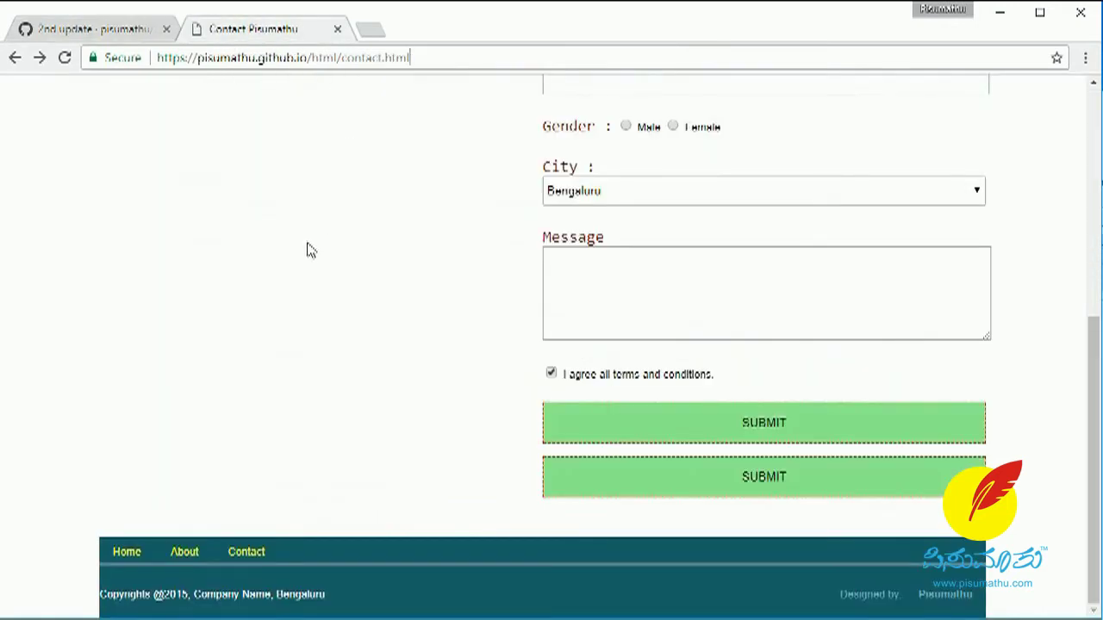
scroll(280, 241, "up", 3)
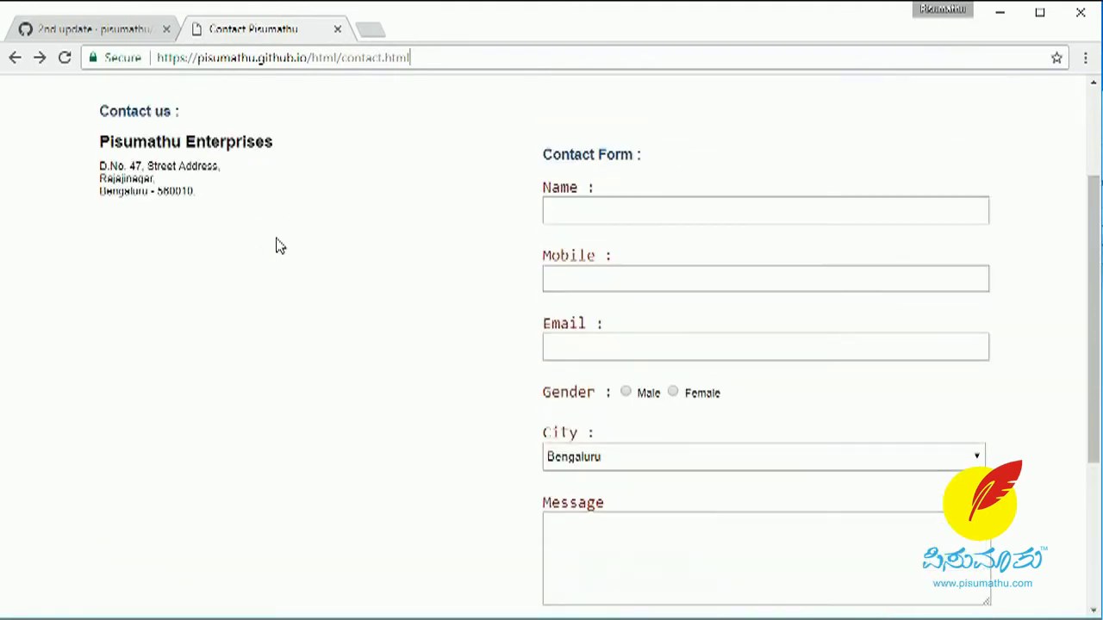
right_click(280, 242)
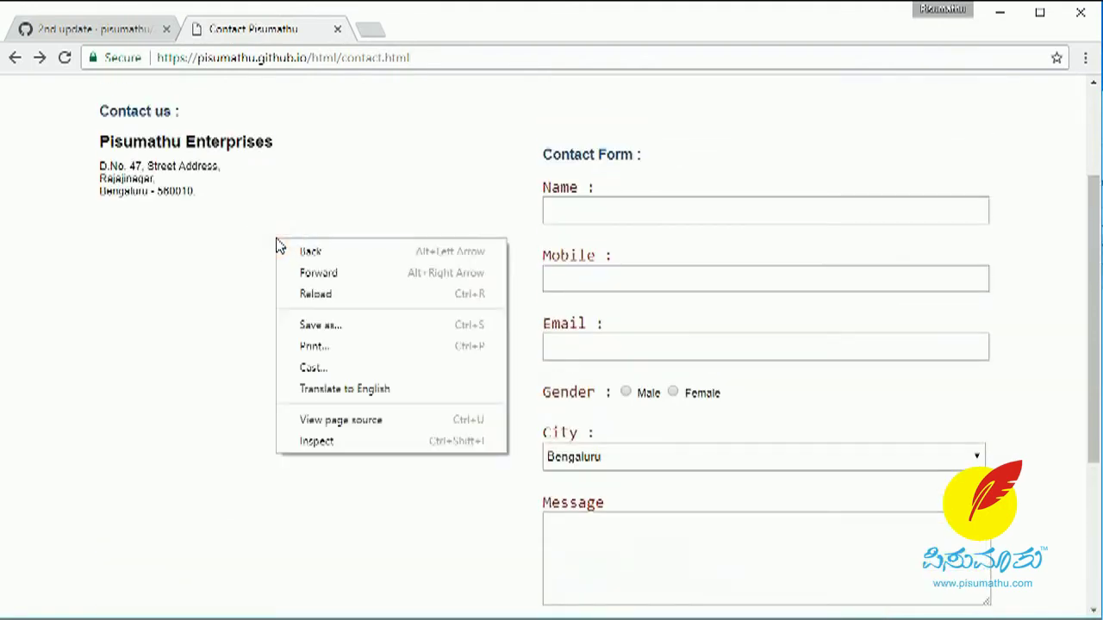
left_click(345, 298)
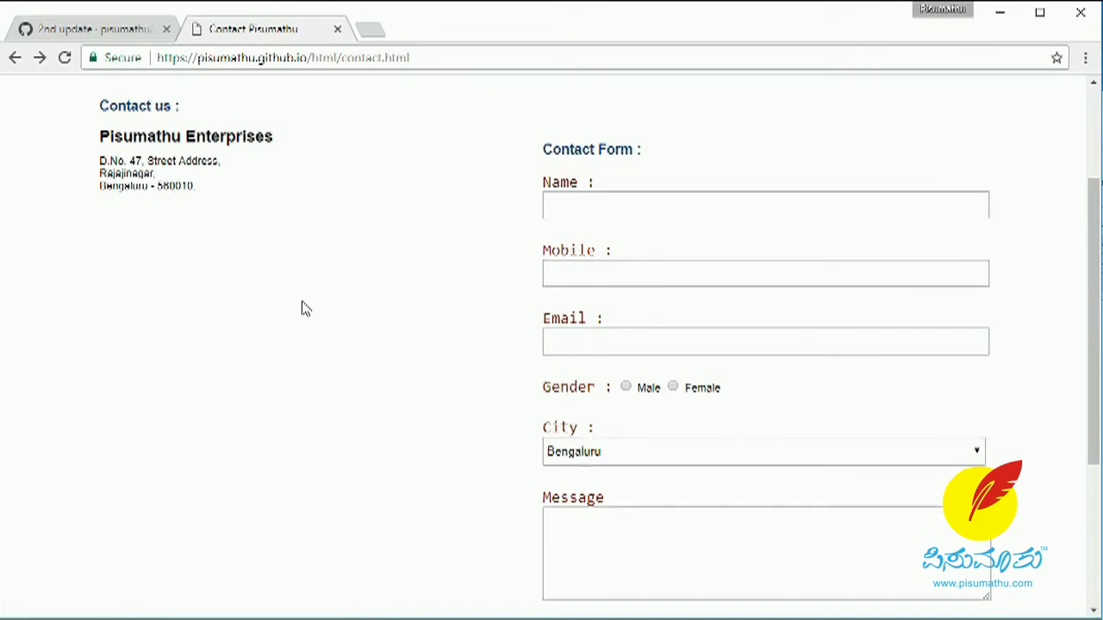
scroll(302, 310, "down", 3)
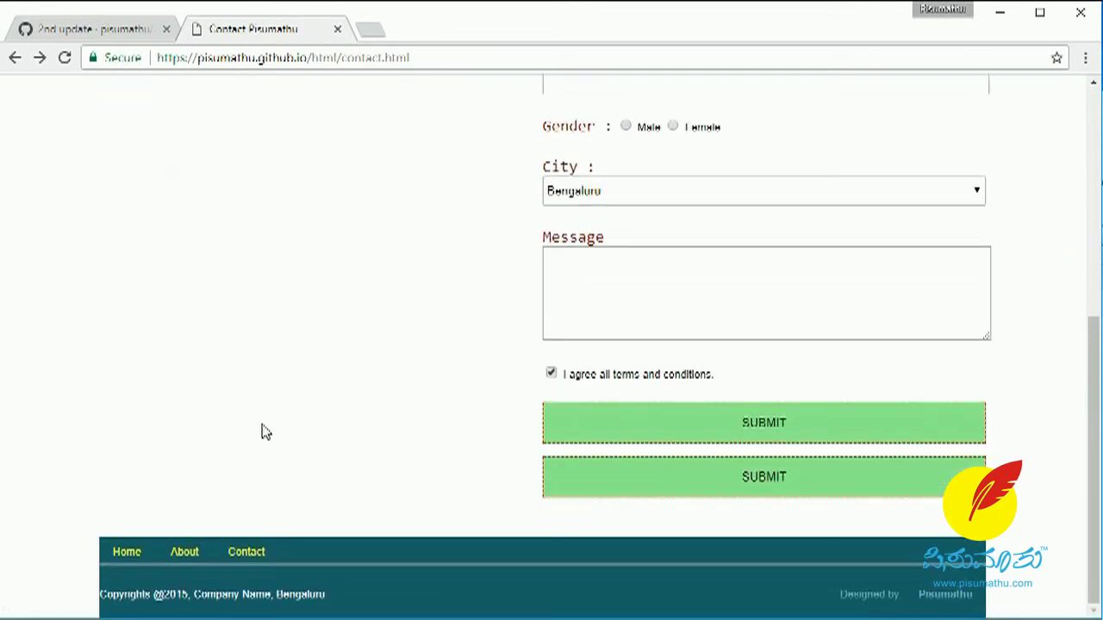
left_click(184, 555)
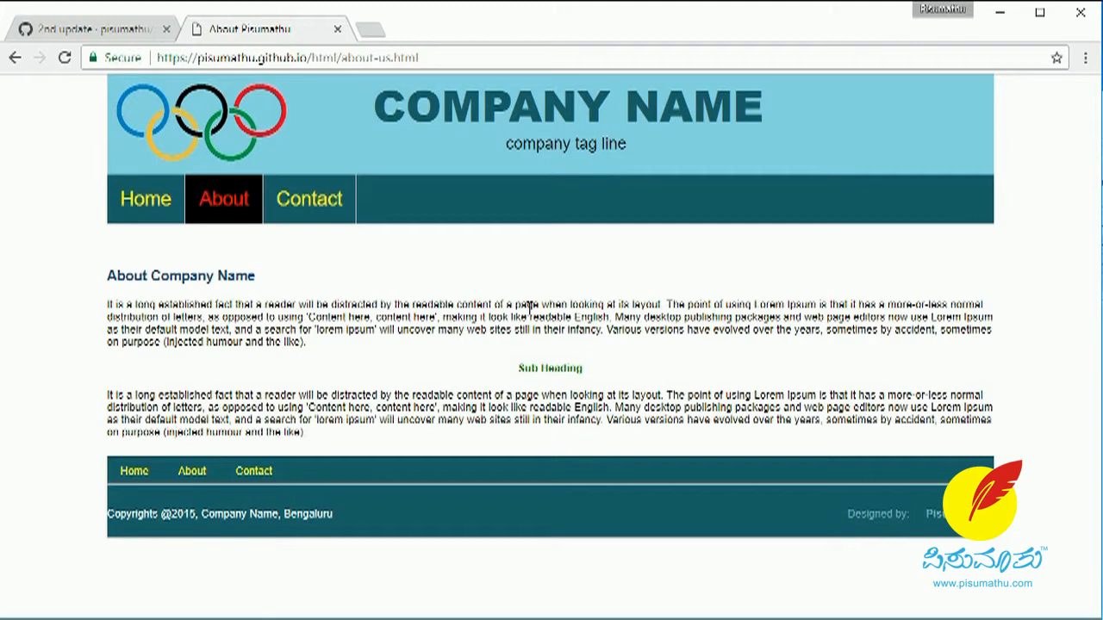
left_click_drag(342, 57, 434, 54)
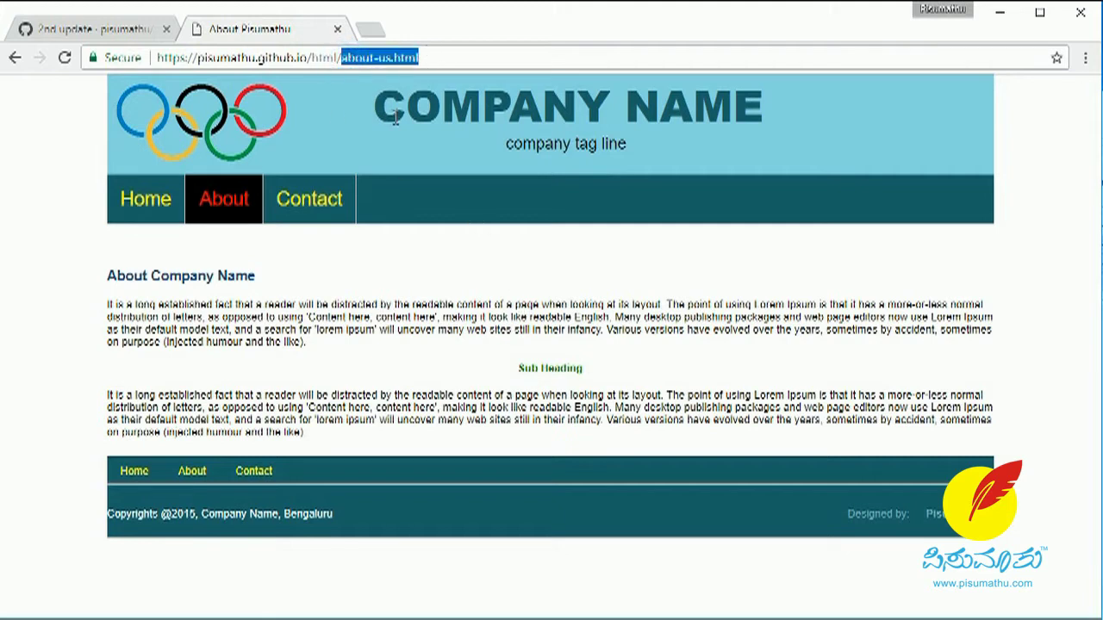
Open the live Contact and Home pages from the main menu, and test the home page's footer About link
left_click(317, 207)
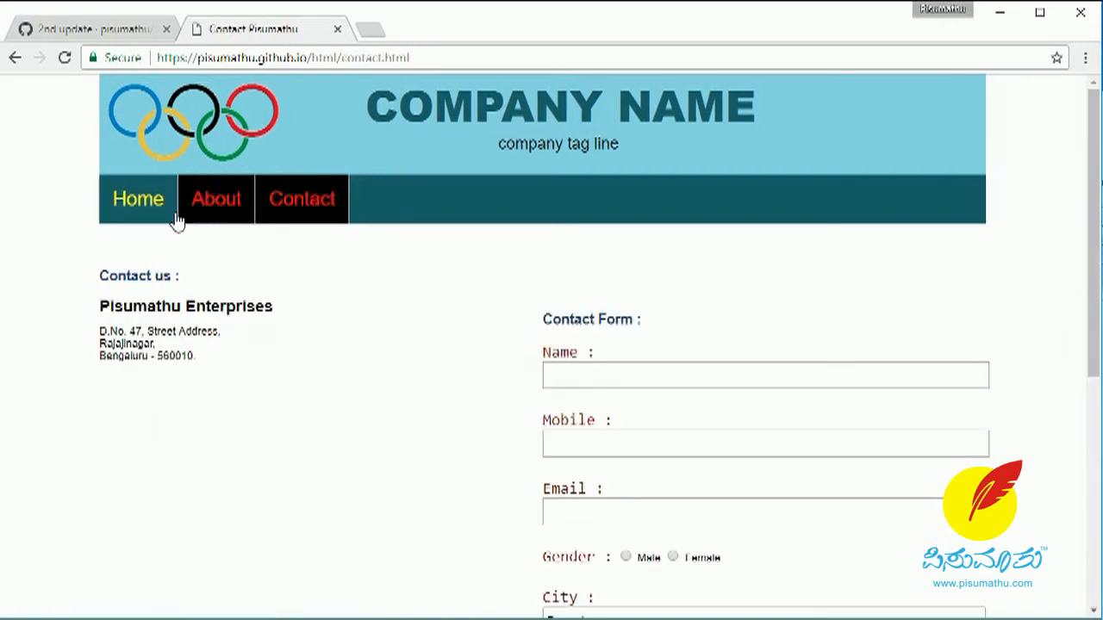
left_click(147, 207)
scroll(151, 209, "down", 4)
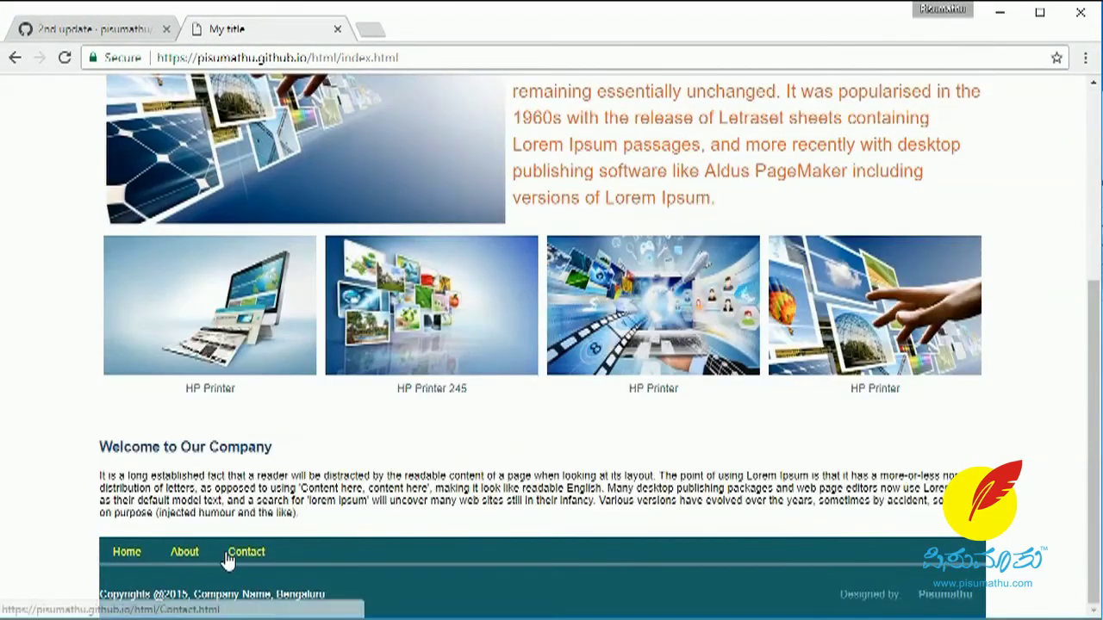
left_click(184, 552)
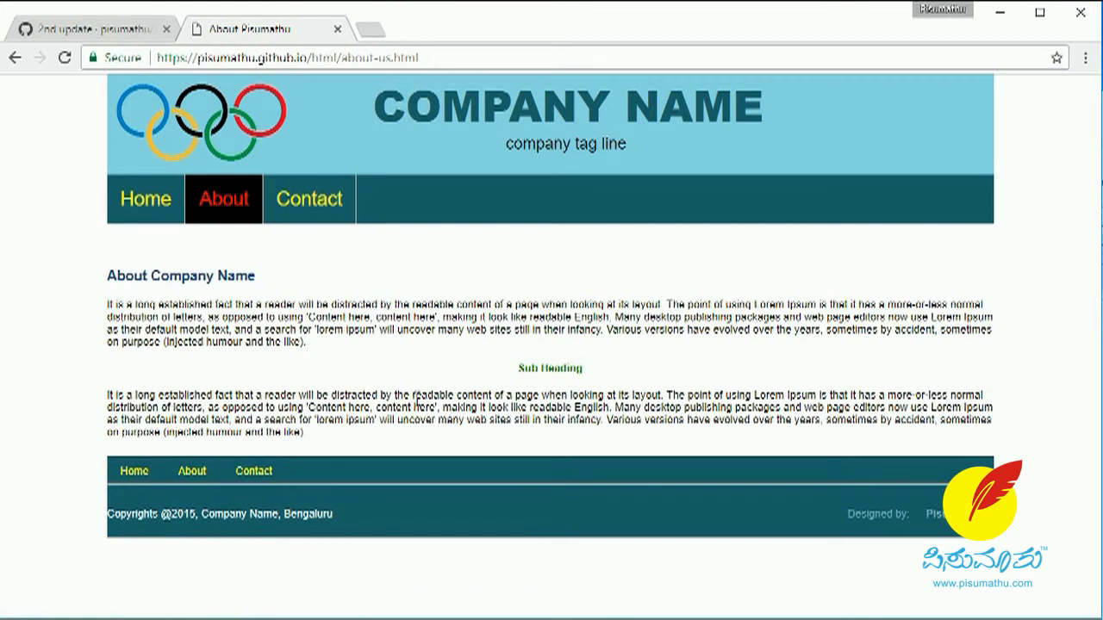
Test the footer Contact link on the live About page, check the requested file name in the address and return
left_click(258, 476)
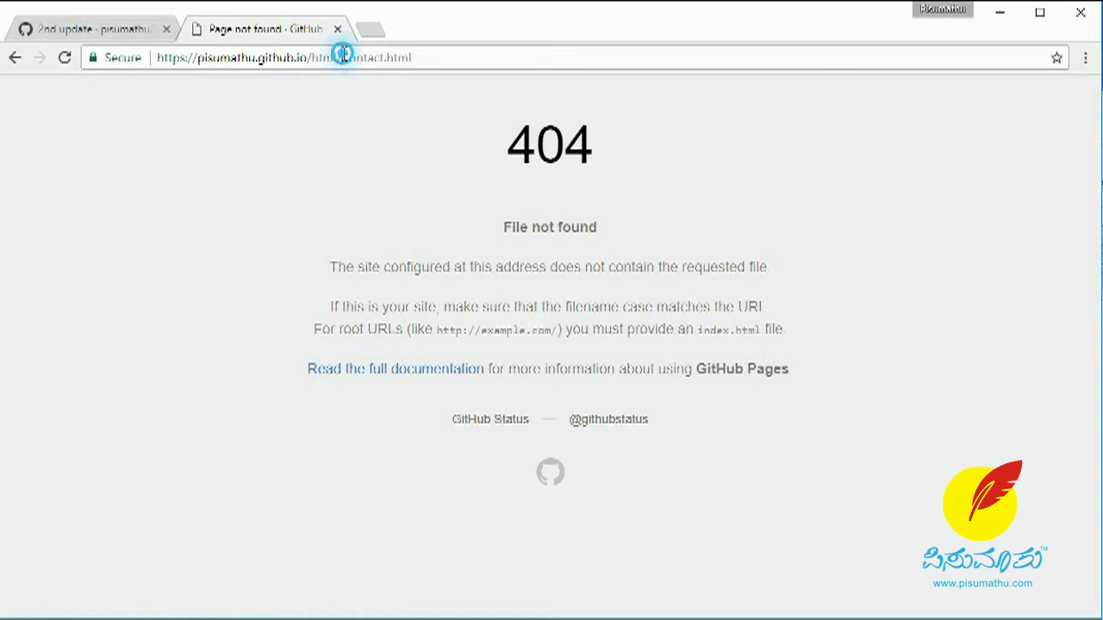
left_click_drag(342, 57, 422, 56)
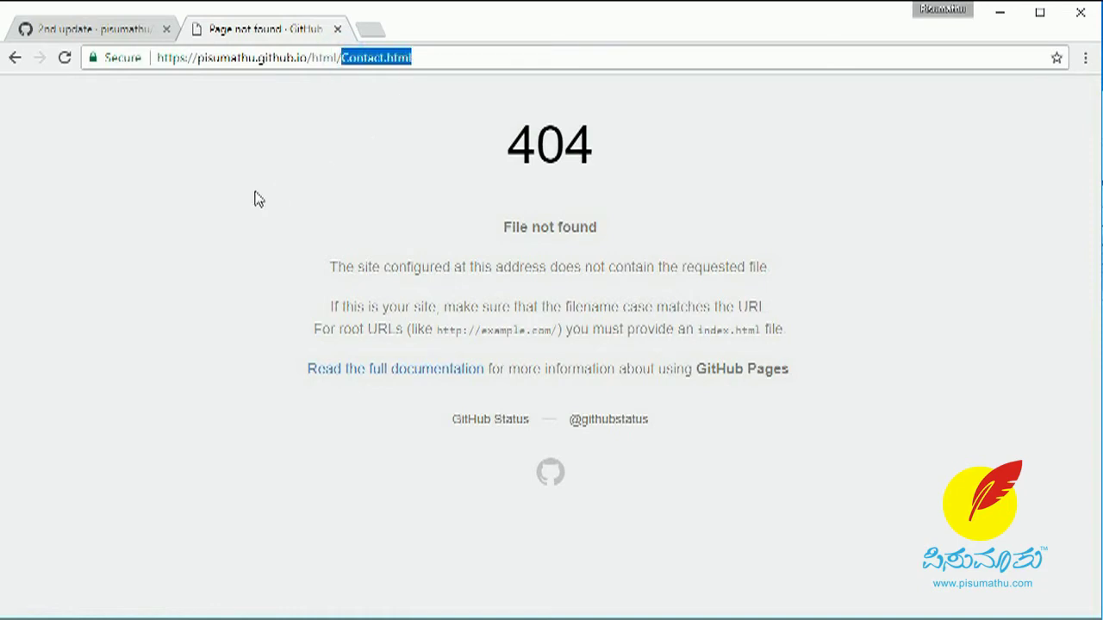
left_click(15, 59)
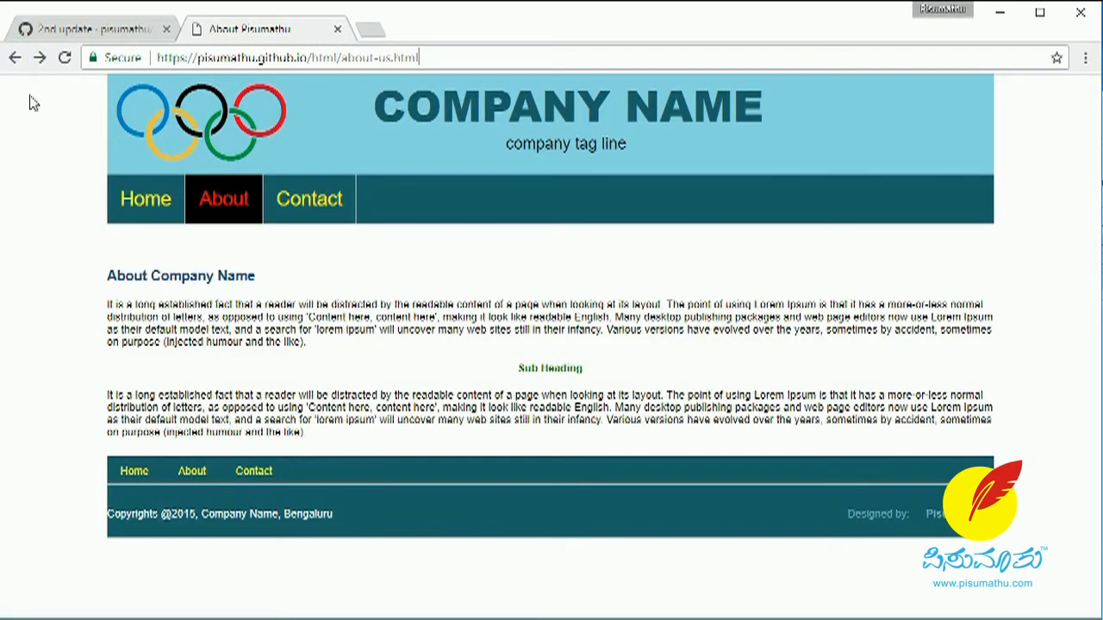
left_click(259, 472)
left_click_drag(343, 57, 438, 49)
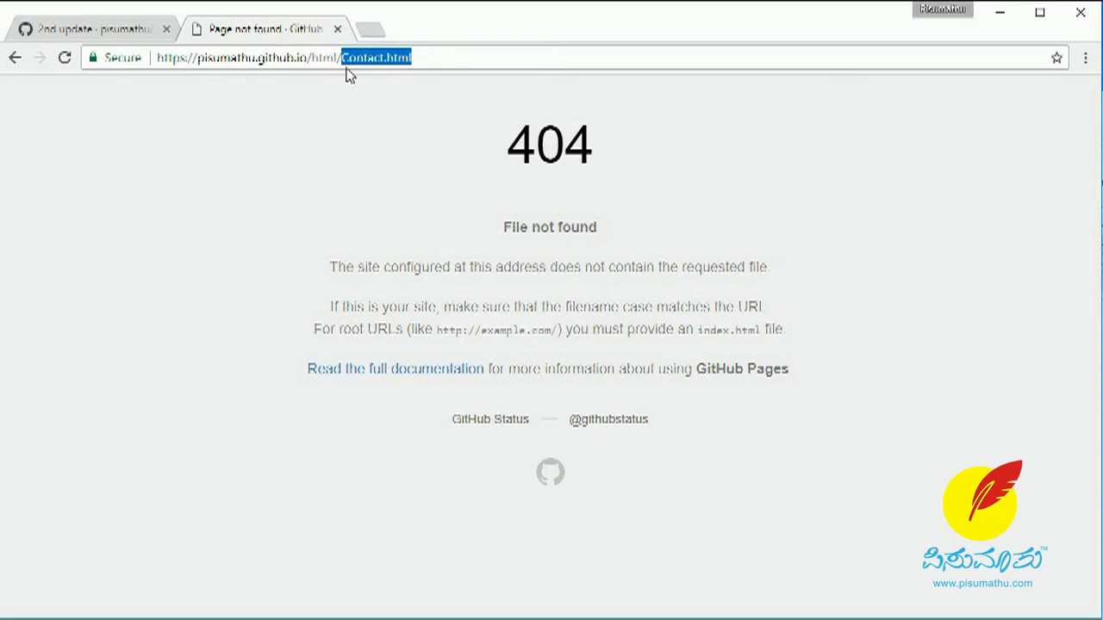
left_click(15, 57)
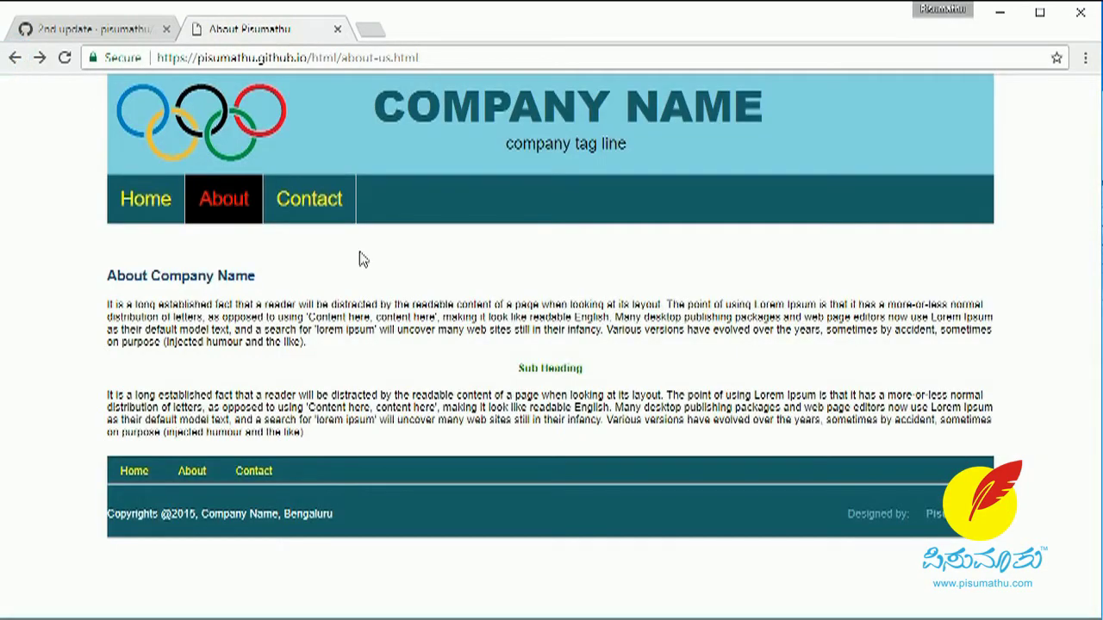
Check the contact file's name in the local html folder, and open the live Contact page from the main menu
key("alt+Tab")
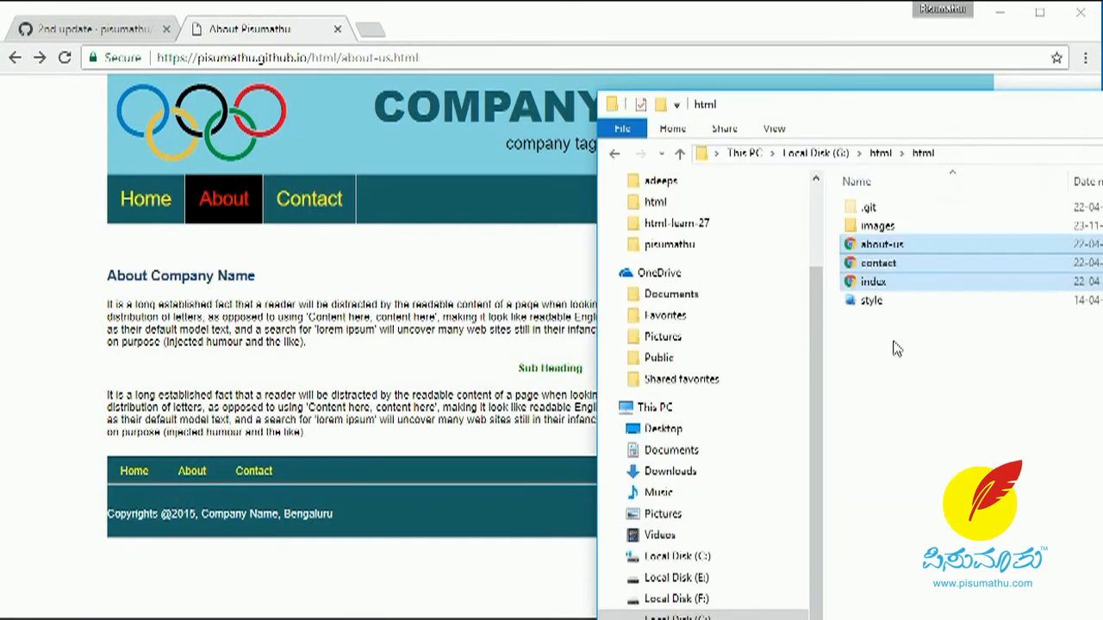
left_click(875, 271)
left_click_drag(1005, 110, 853, 78)
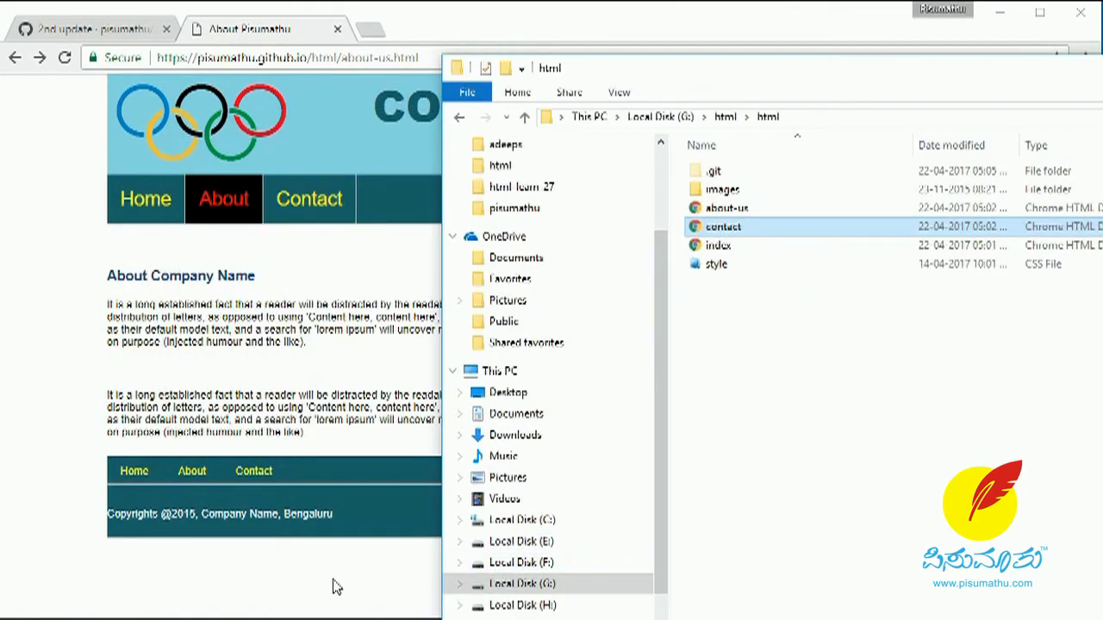
left_click(320, 297)
left_click(306, 214)
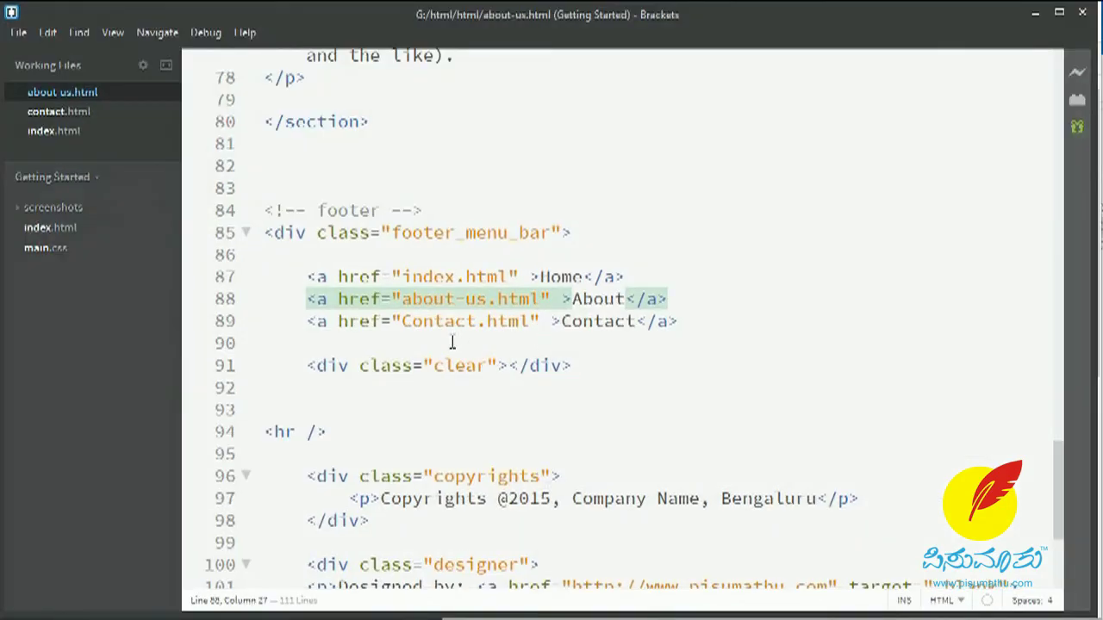
Switch to Brackets, change the footer Contact link in about-us.html to lowercase contact.html and save the file
left_click(420, 320)
key("Left")
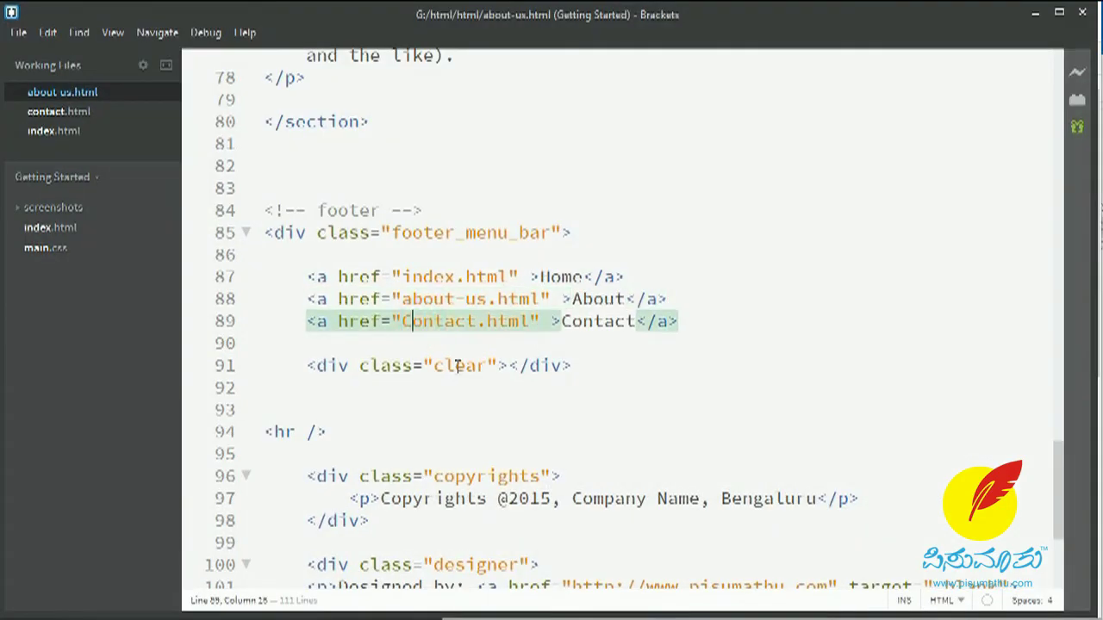
key("shift+Left")
type("c")
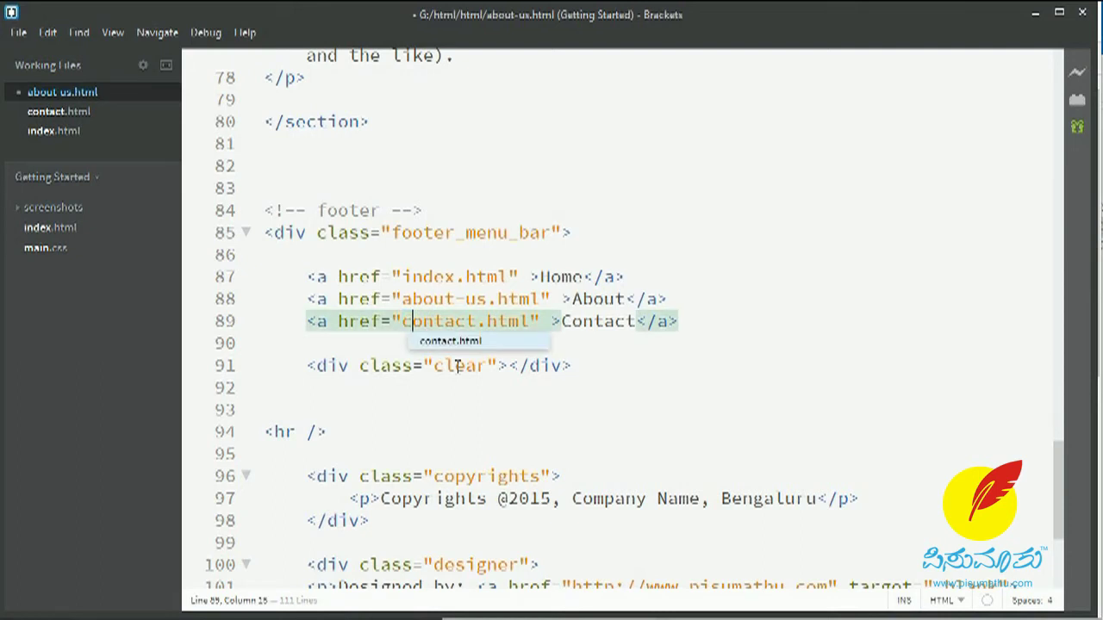
key("Return")
key("ctrl+z")
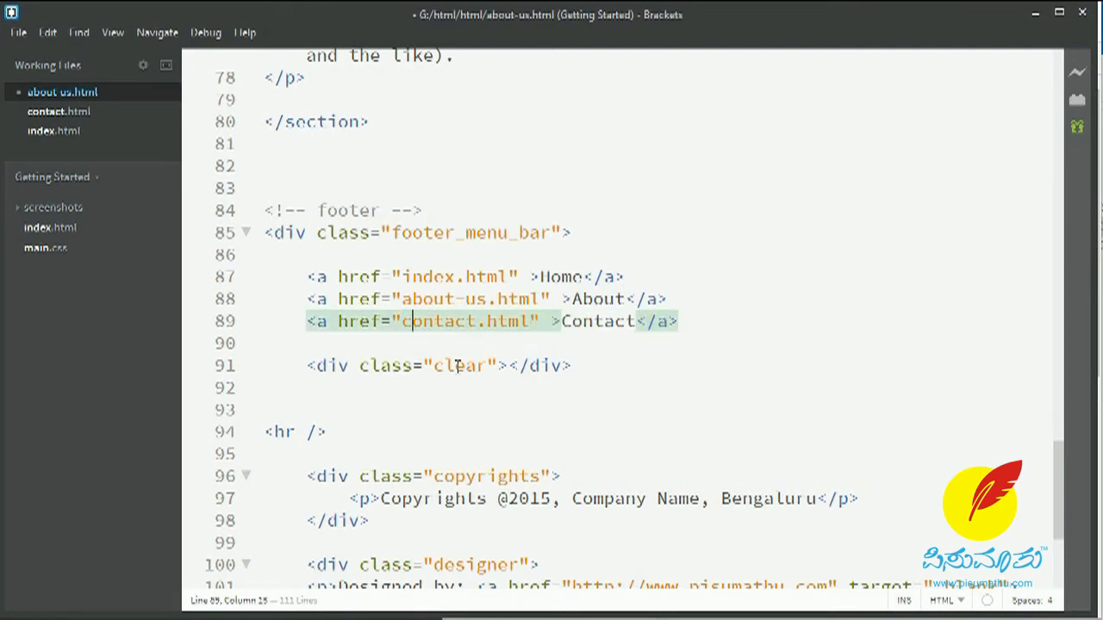
key("ctrl+s")
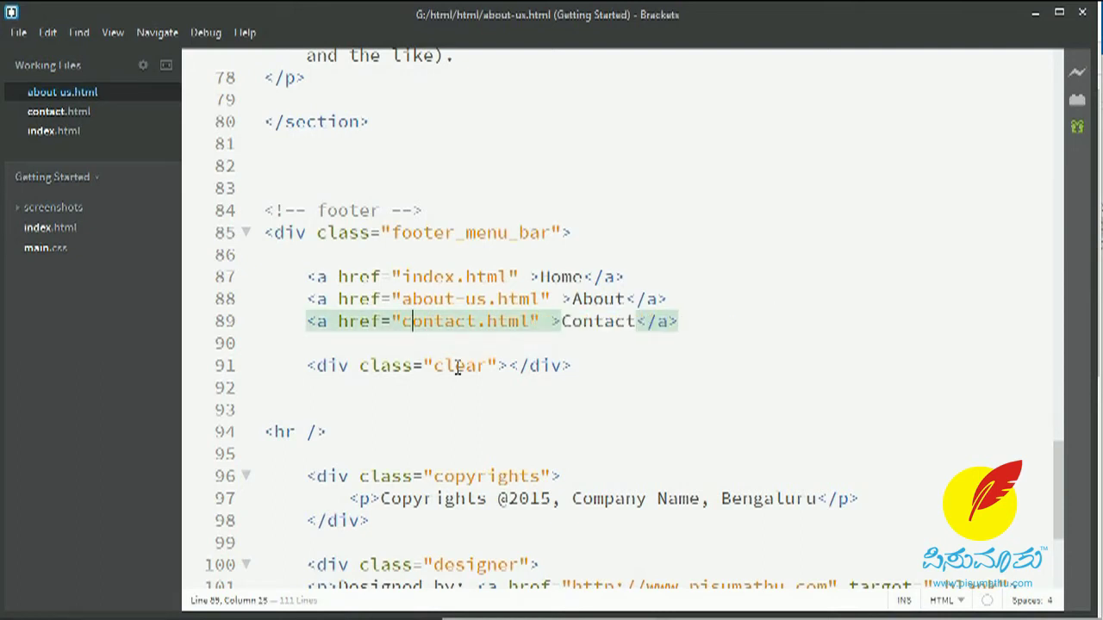
In contact.html, change the footer Contact link's target to lowercase contact.html and save the file
left_click(75, 112)
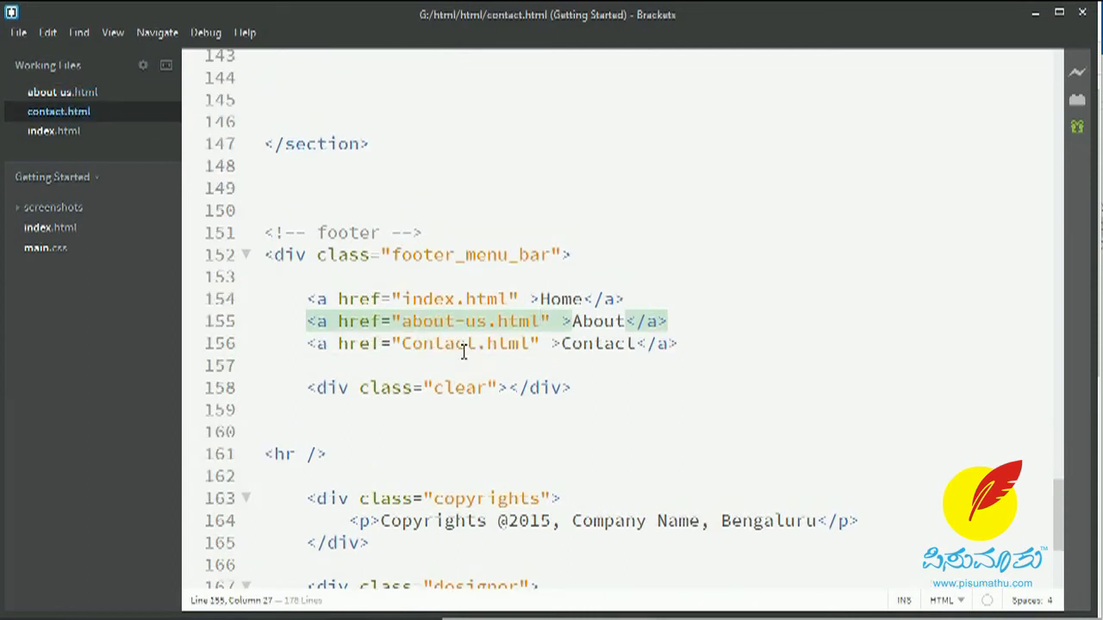
left_click(418, 349)
key("shift+Left")
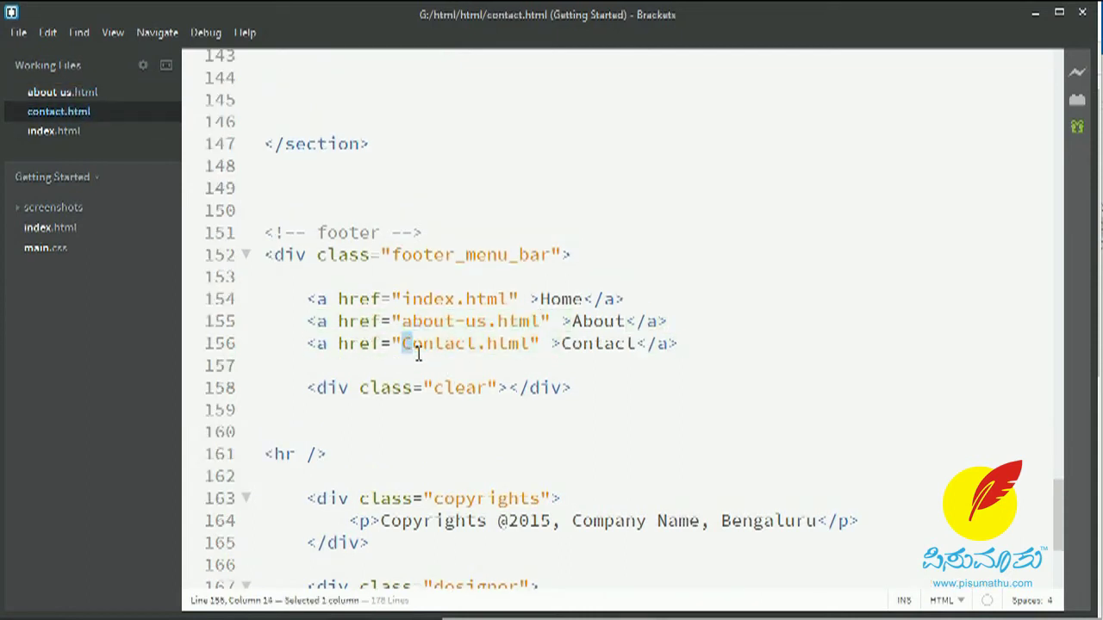
type("c")
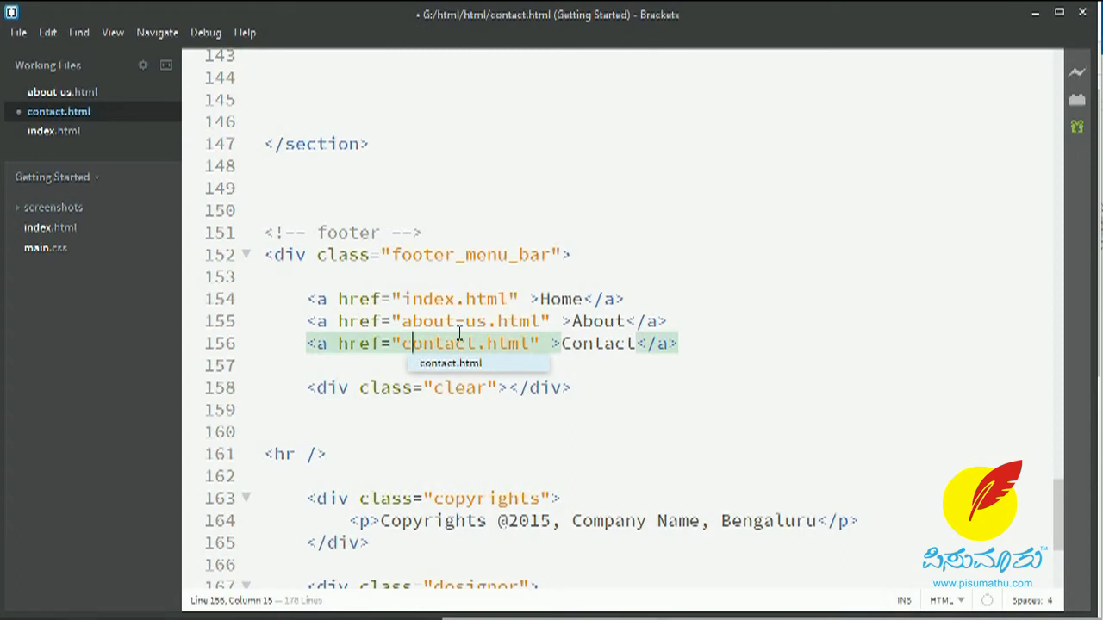
key("Escape")
key("ctrl+s")
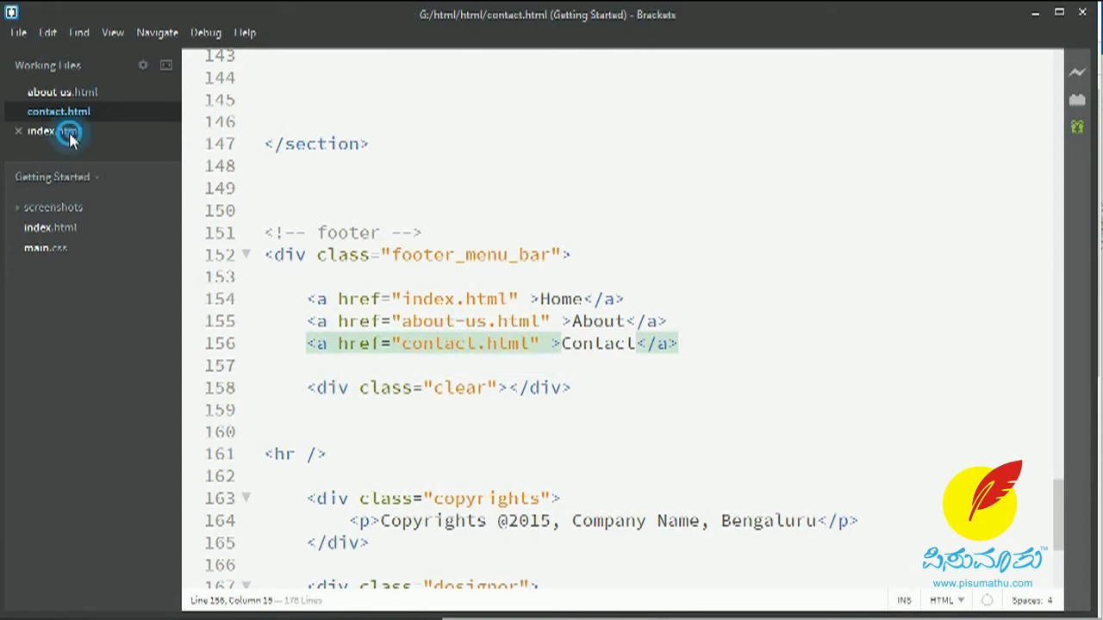
In index.html, change the footer Contact link's target to lowercase contact.html and save the file
left_click(54, 131)
key("Down")
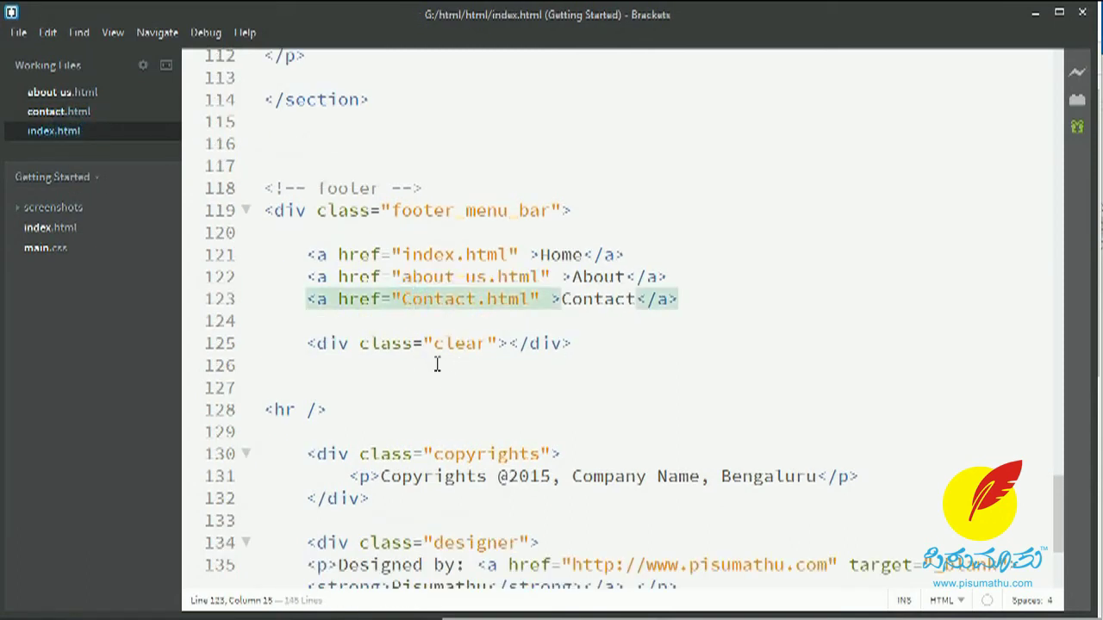
key("shift+Left")
type("c")
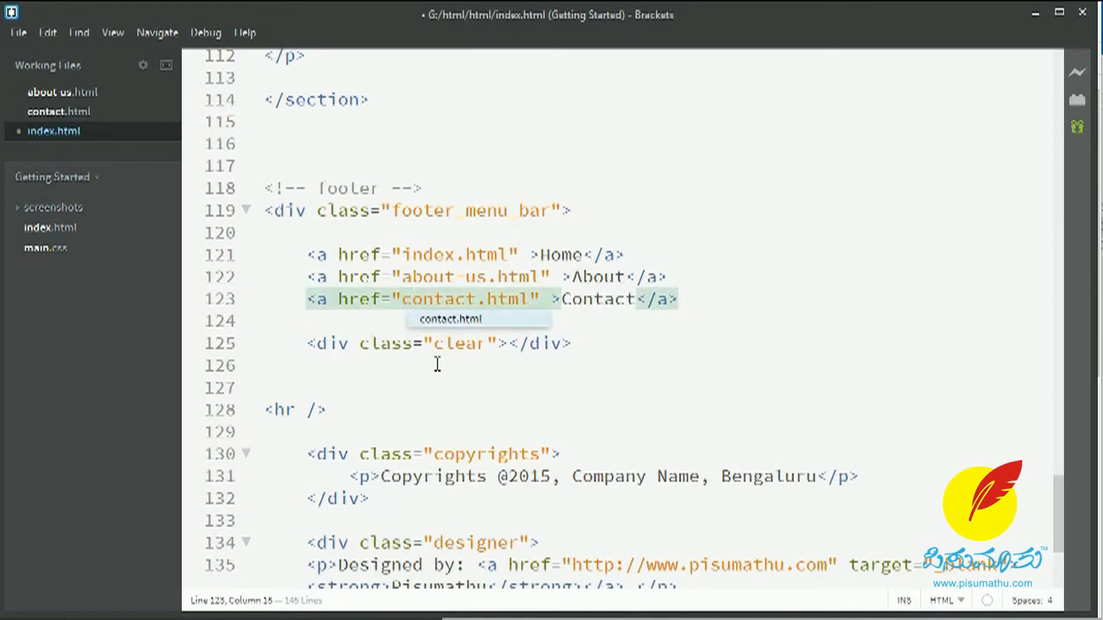
left_click(608, 275)
key("ctrl+s")
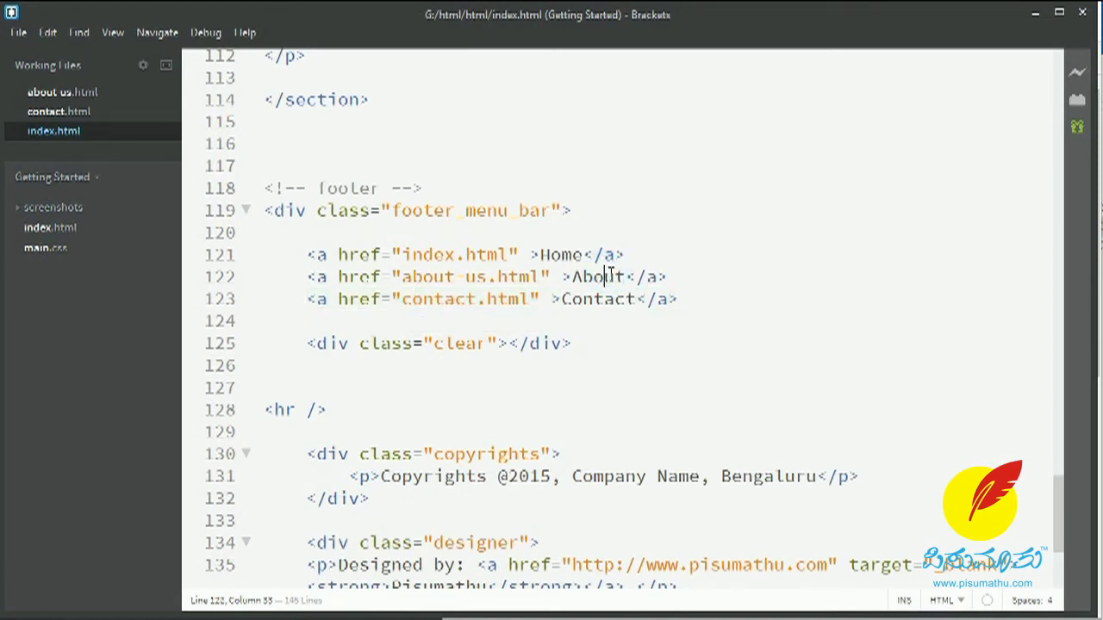
Switch to GitHub Desktop and enter the commit summary "3rd update" with the description "contact link corrected"
left_click(1038, 19)
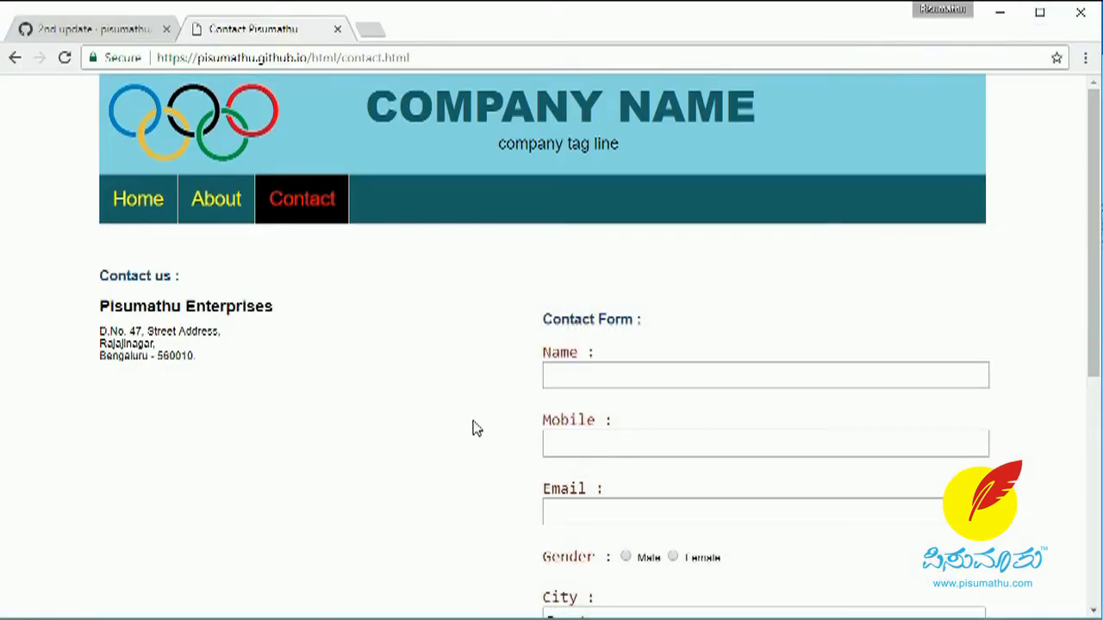
left_click(1001, 13)
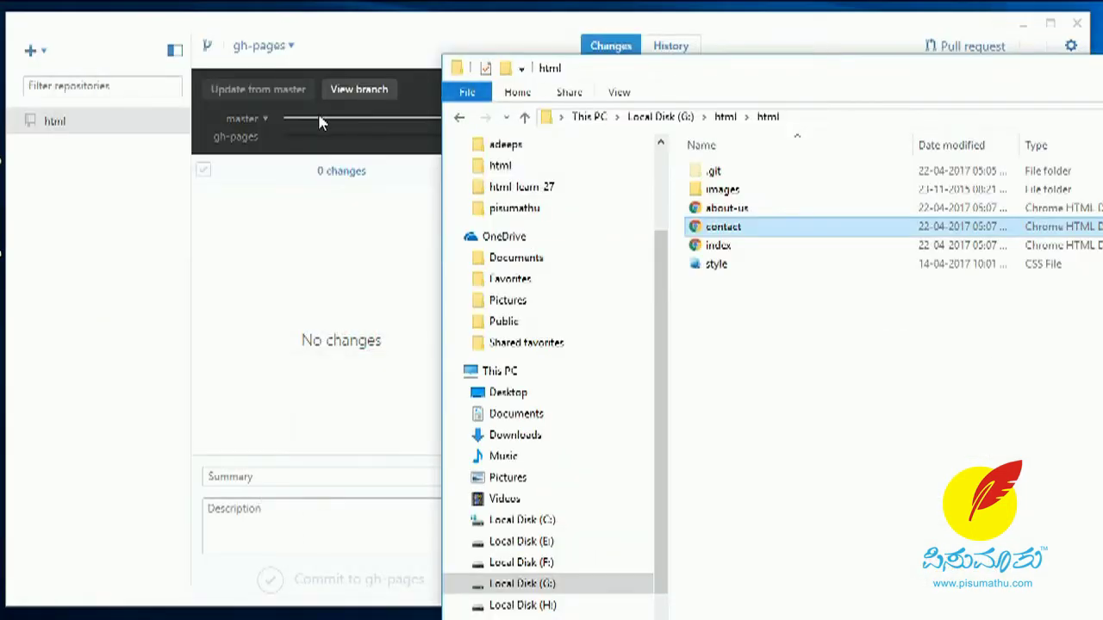
left_click(409, 37)
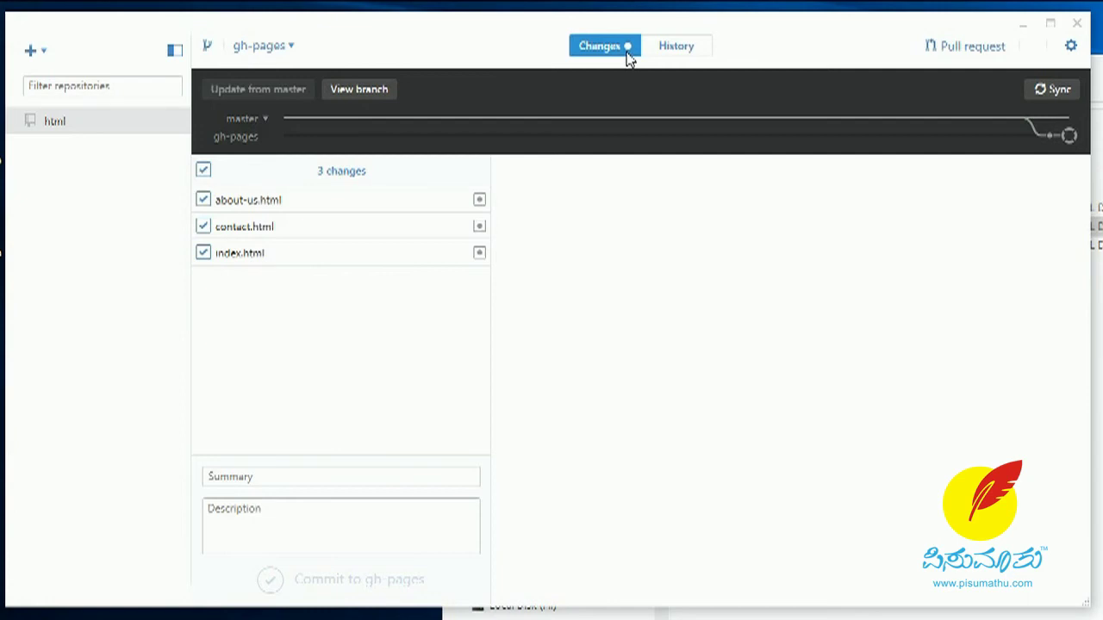
left_click(257, 478)
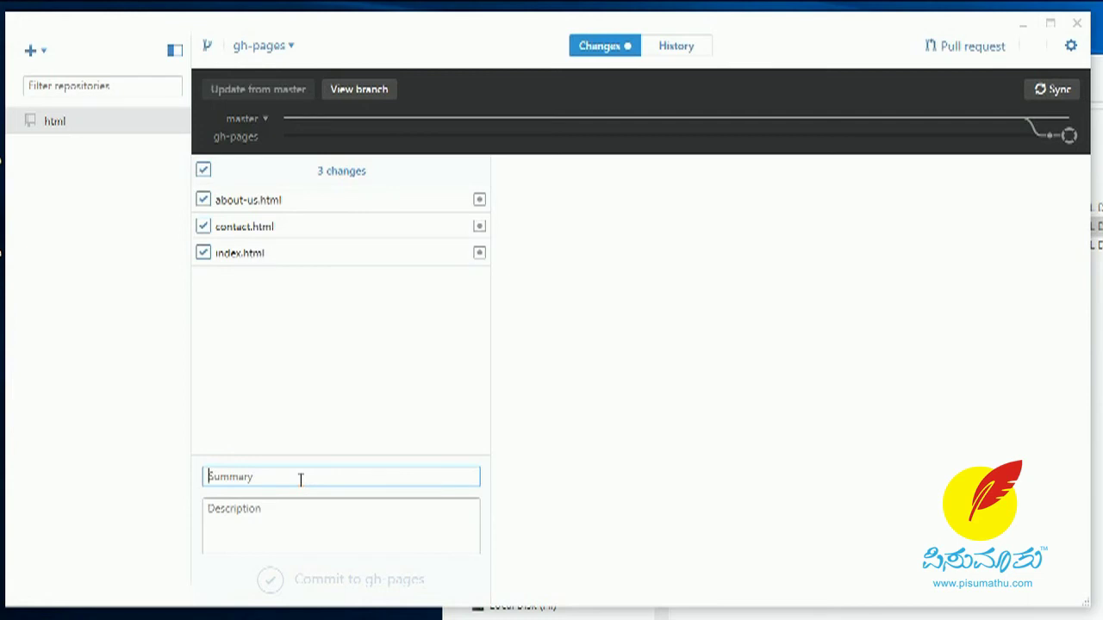
type("3rd update")
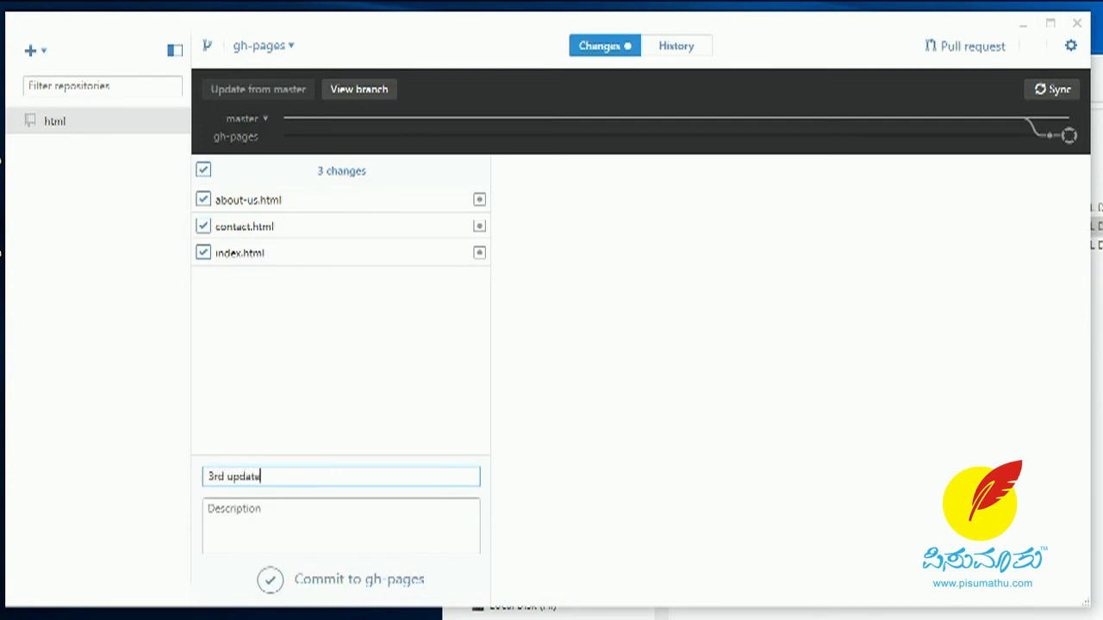
left_click(298, 542)
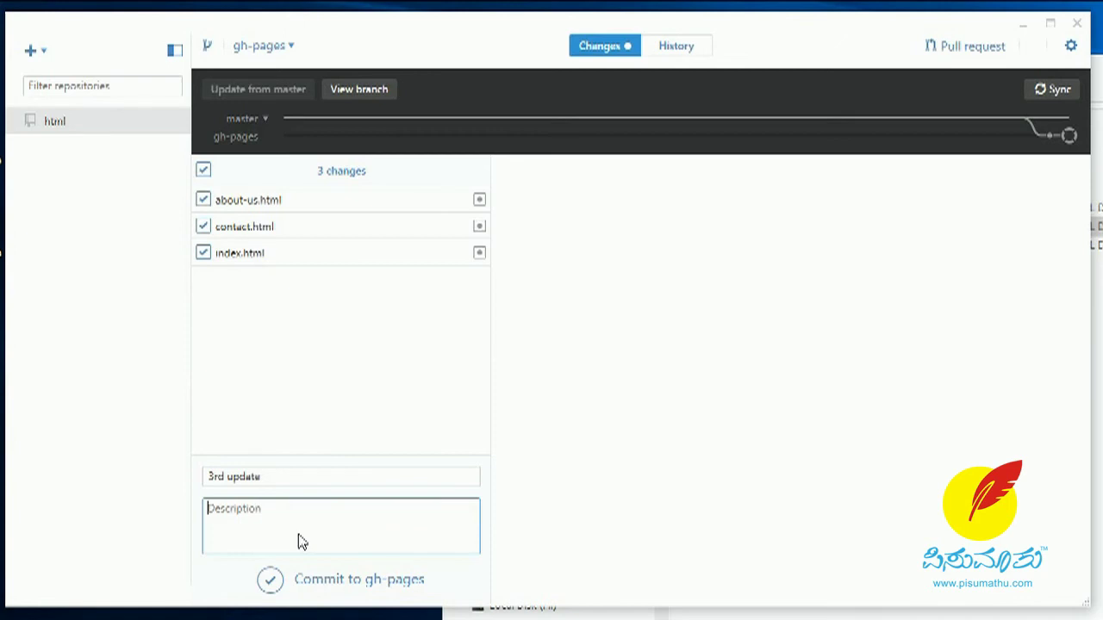
type("contact link corrected")
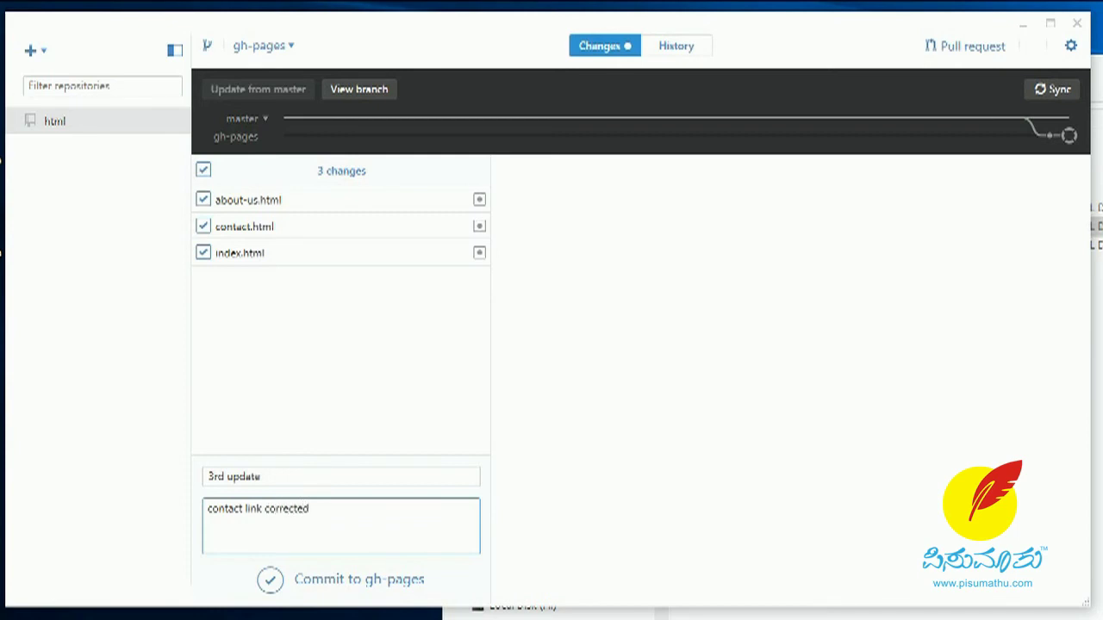
Commit the three HTML files to gh-pages as "3rd update" and sync the repository with GitHub
left_click(270, 580)
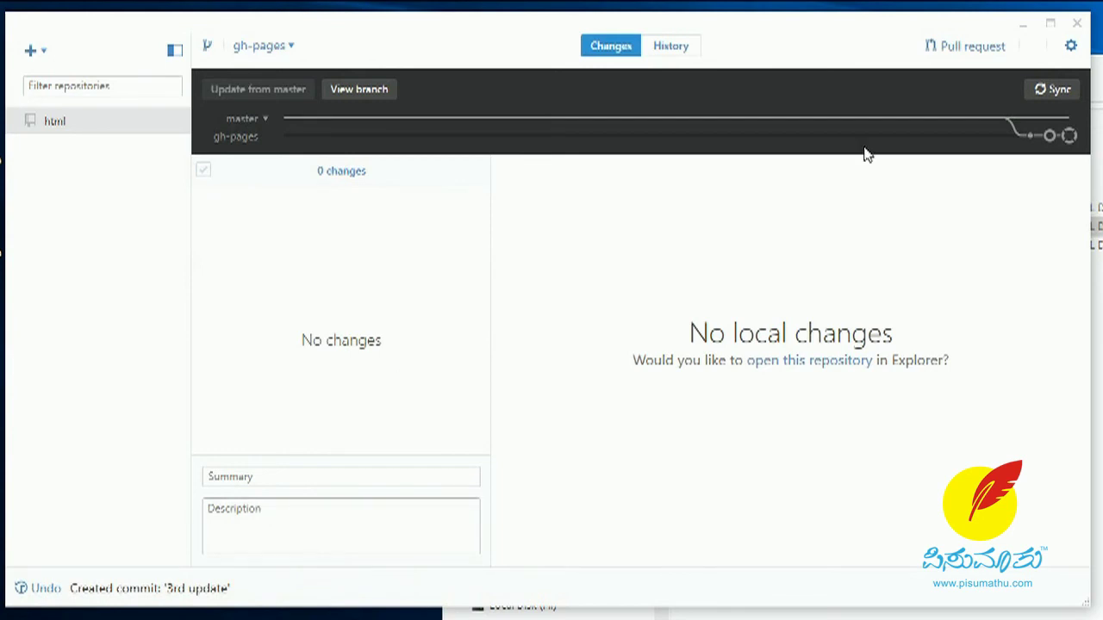
left_click(1065, 98)
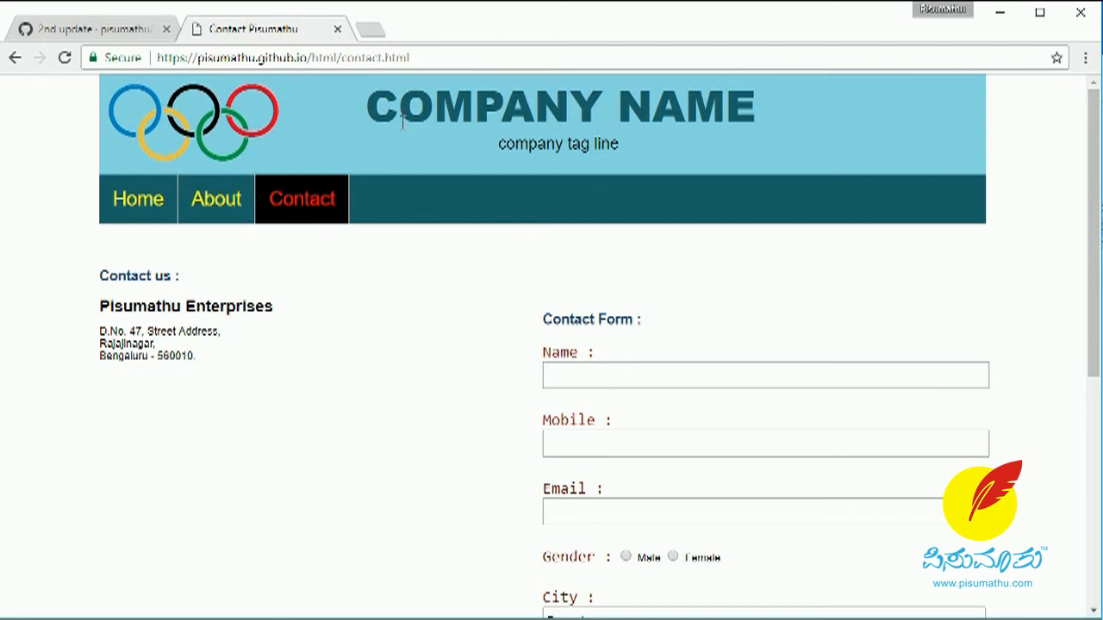
Switch to Chrome, reload the live contact page and test its footer Contact link
right_click(402, 308)
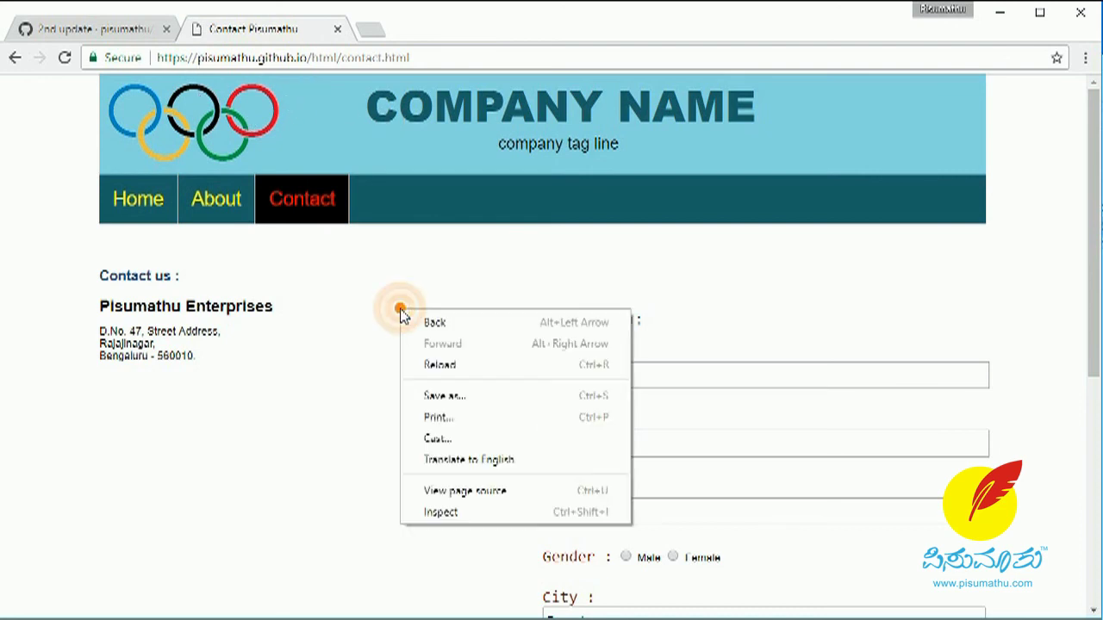
left_click(472, 374)
scroll(499, 333, "down", 5)
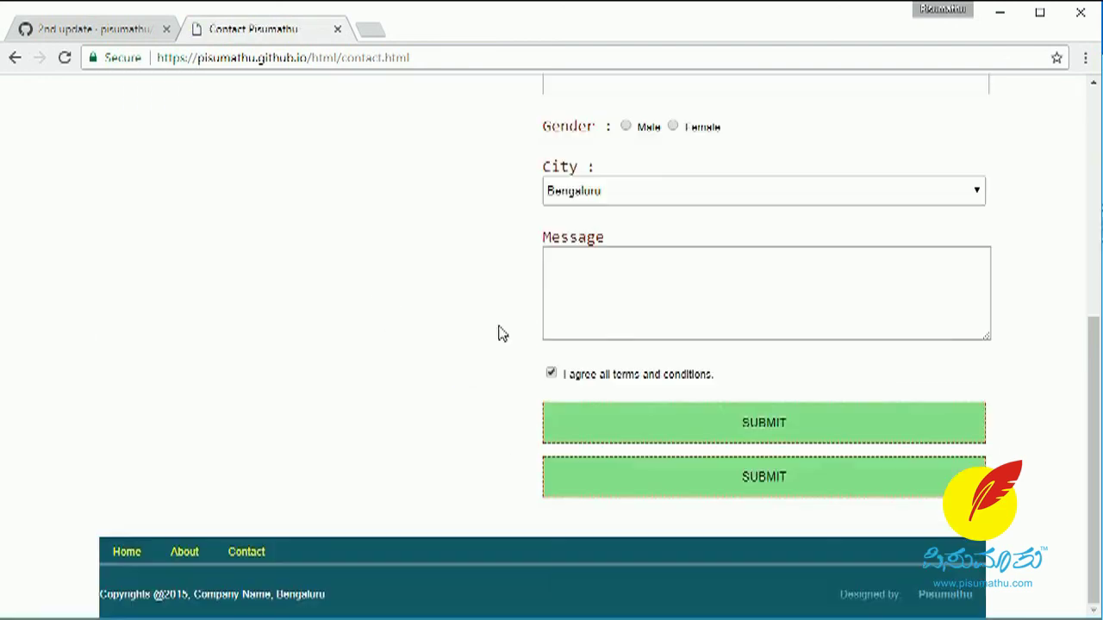
left_click(261, 557)
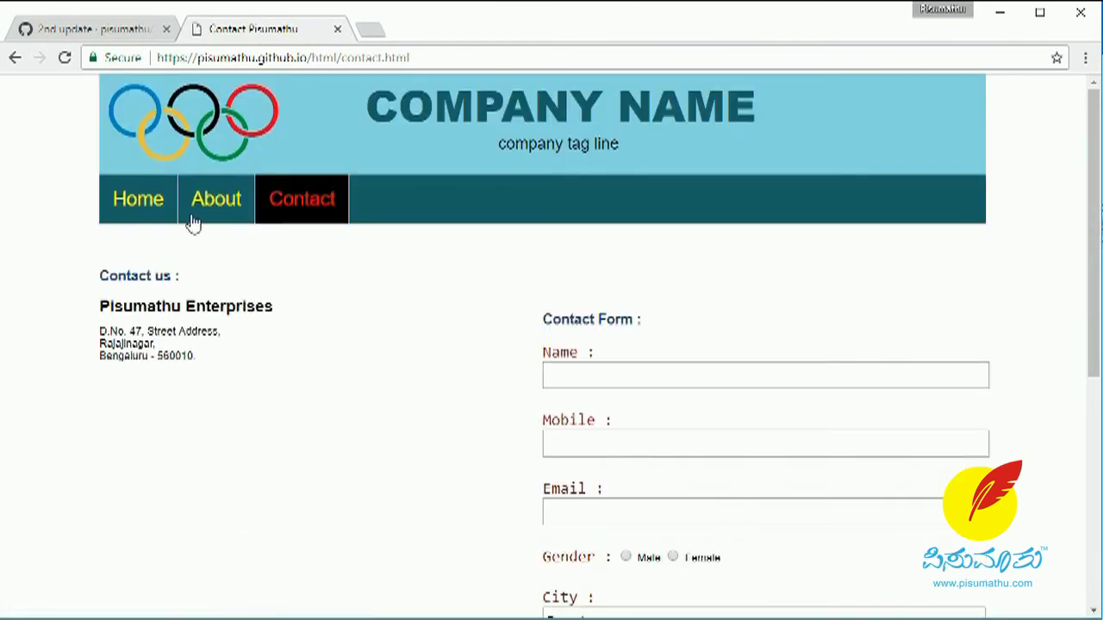
Open the live Home page from the main menu and look over its content down to the footer
left_click(146, 198)
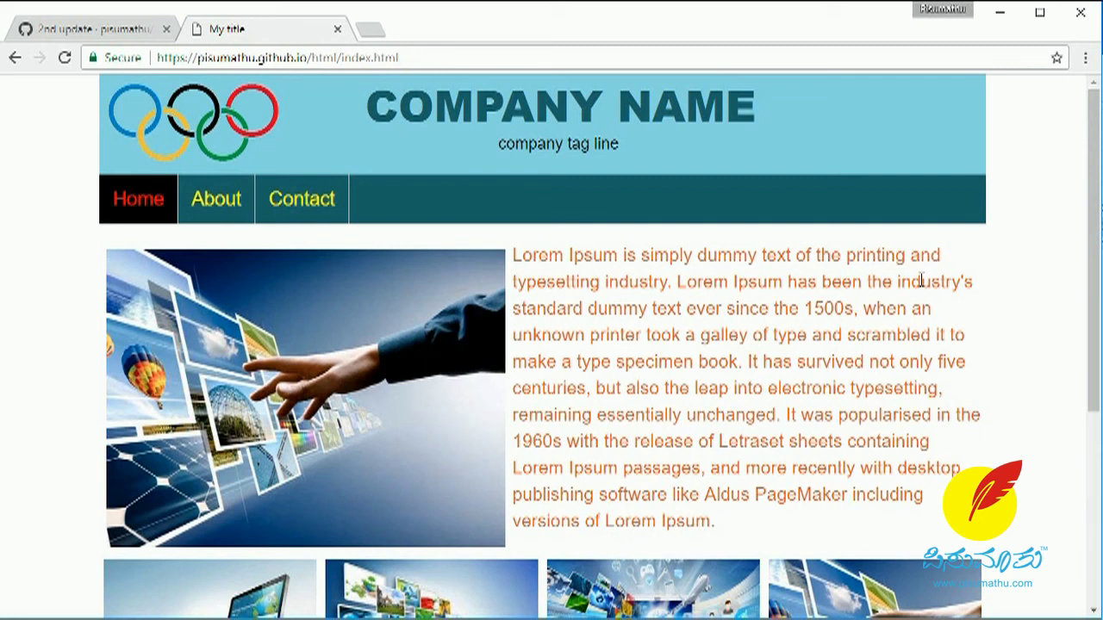
scroll(921, 281, "down", 5)
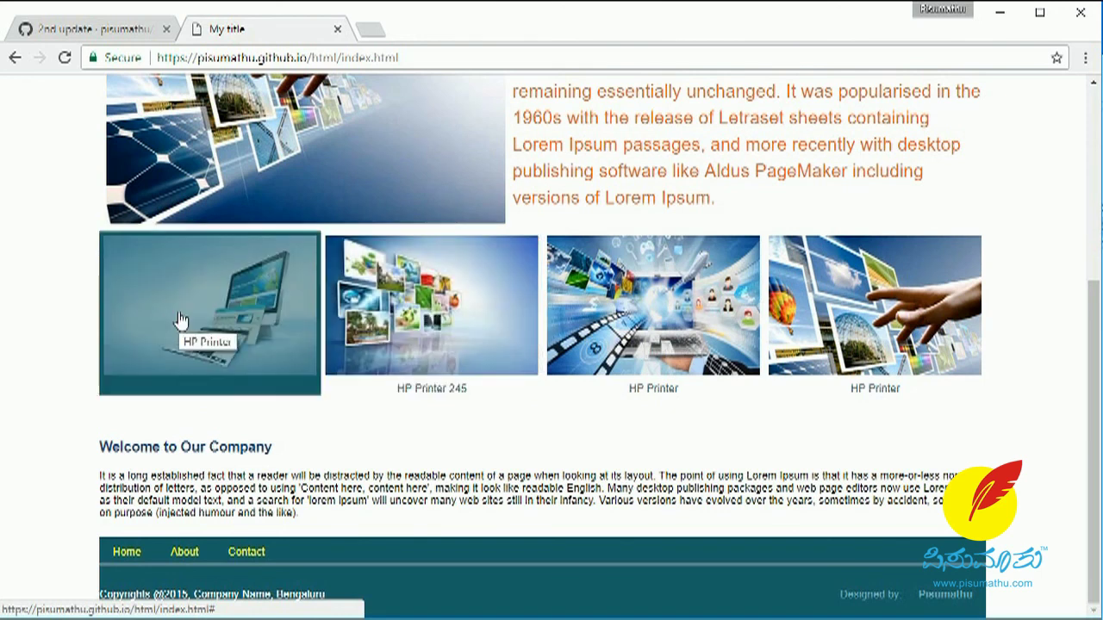
scroll(383, 422, "up", 5)
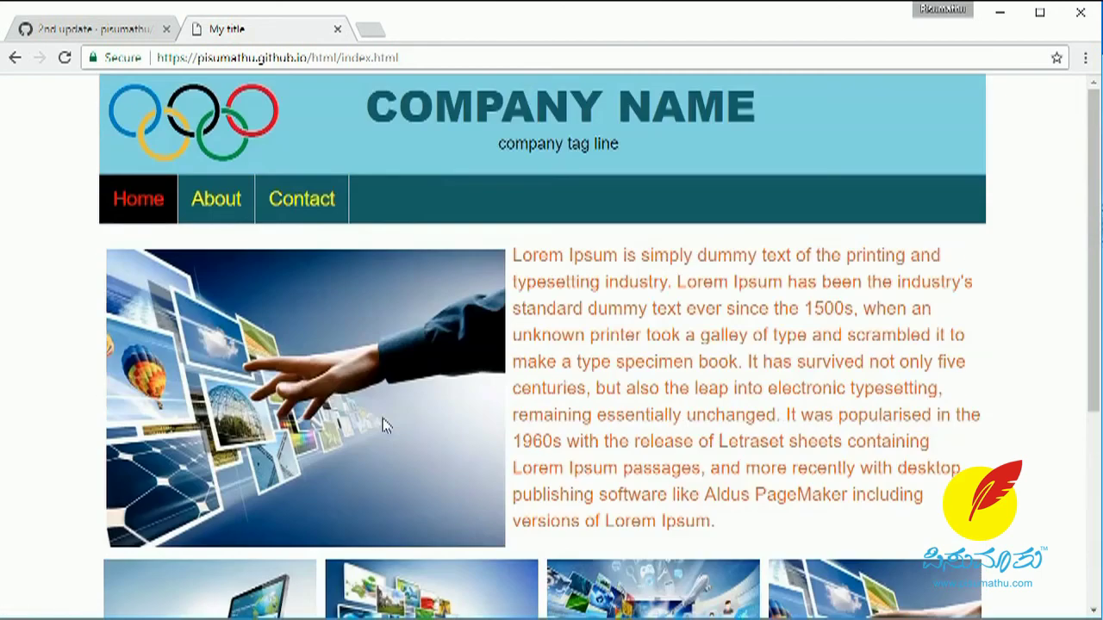